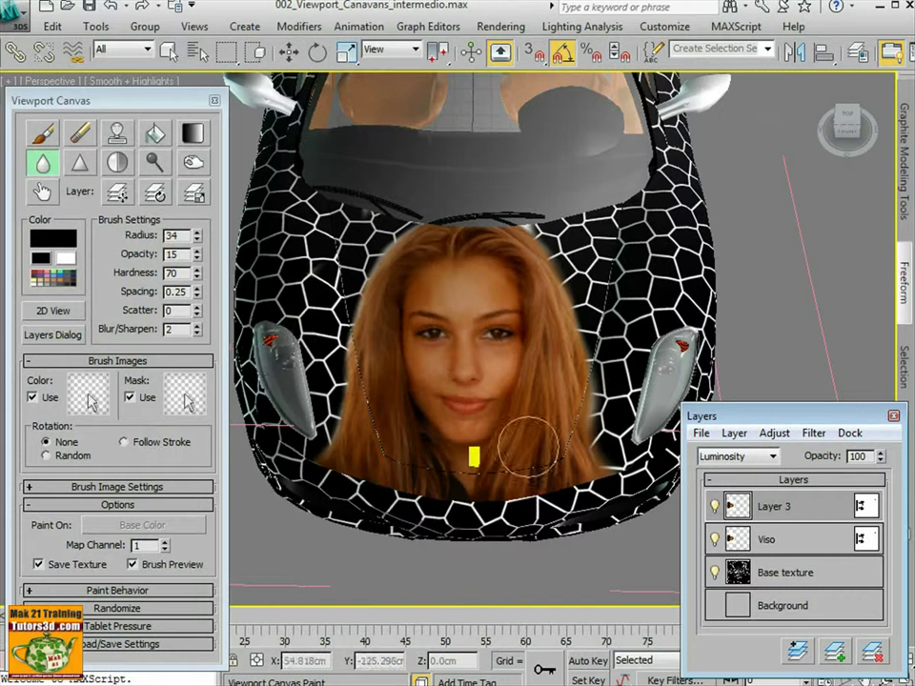
Slide the main toolbar left so the Material Editor buttons at its end appear
left_click_drag(764, 63, 591, 63)
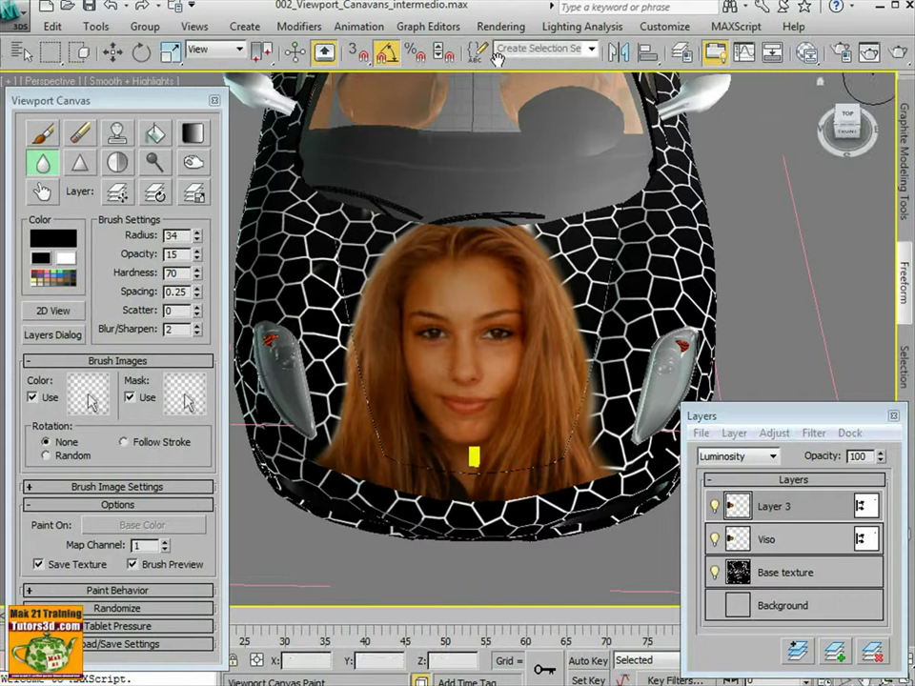
In the Slate editor, show Car Paint and its Car_Canavans.psd bitmap, previewing the image
left_click(805, 63)
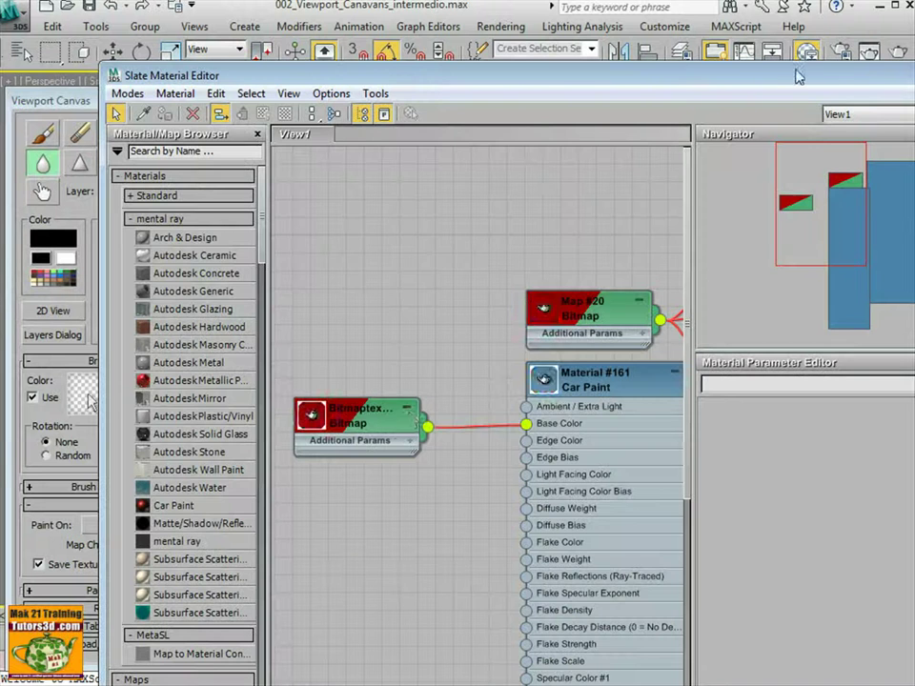
left_click(358, 419)
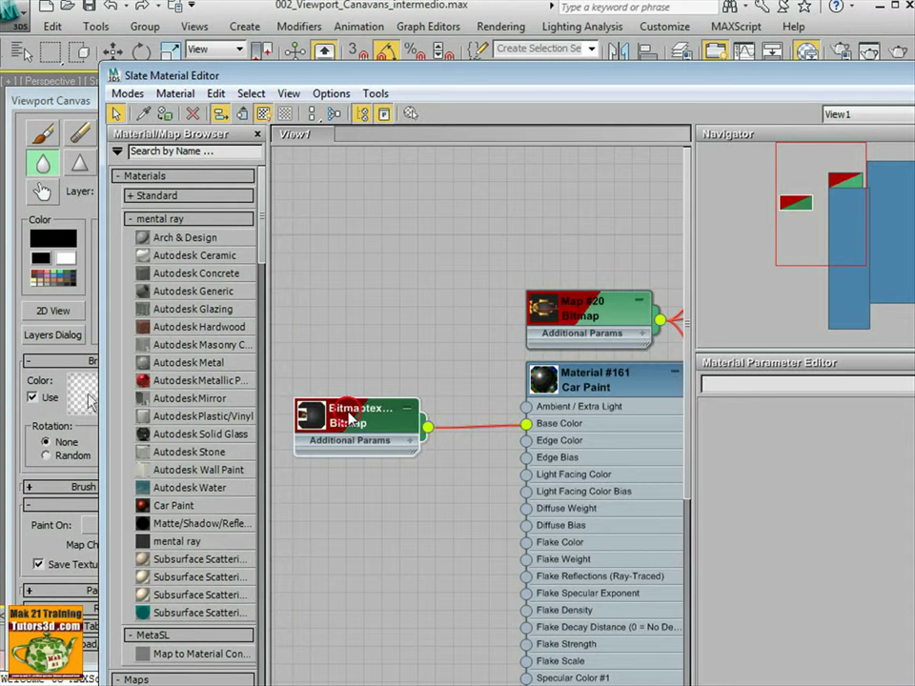
left_click(651, 430)
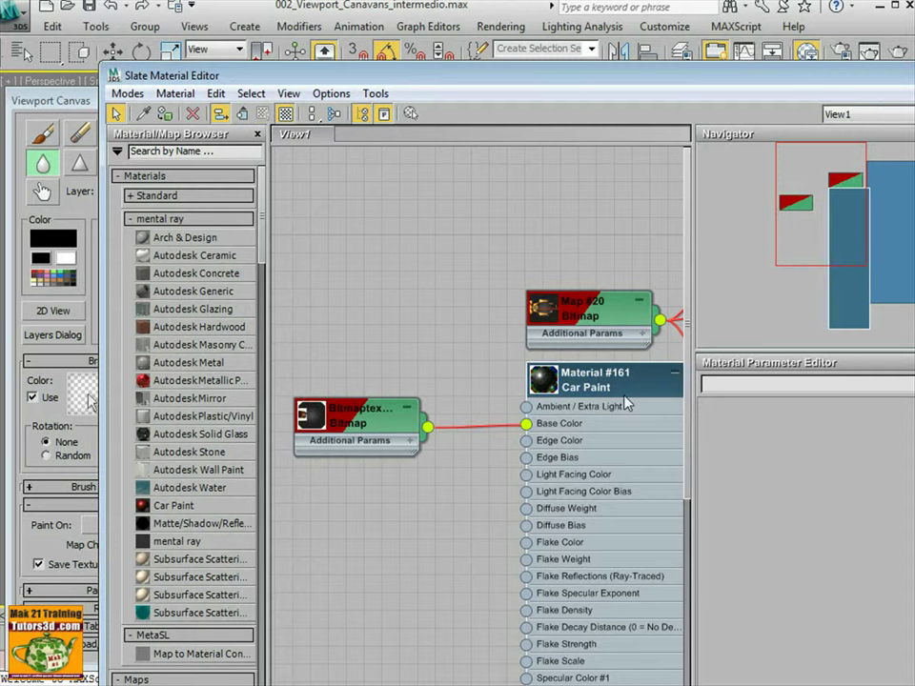
double_click(627, 383)
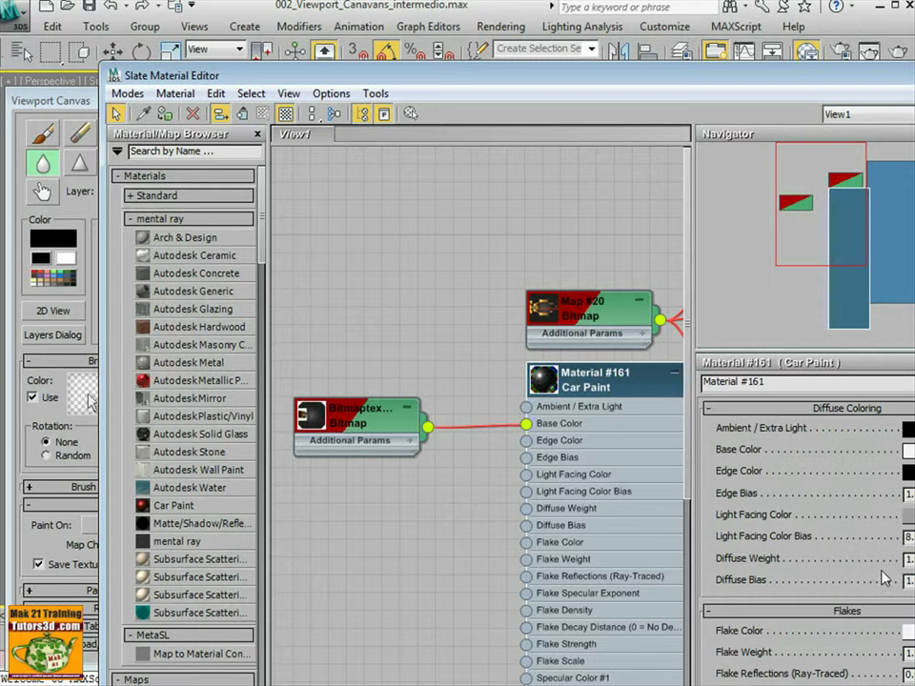
double_click(358, 415)
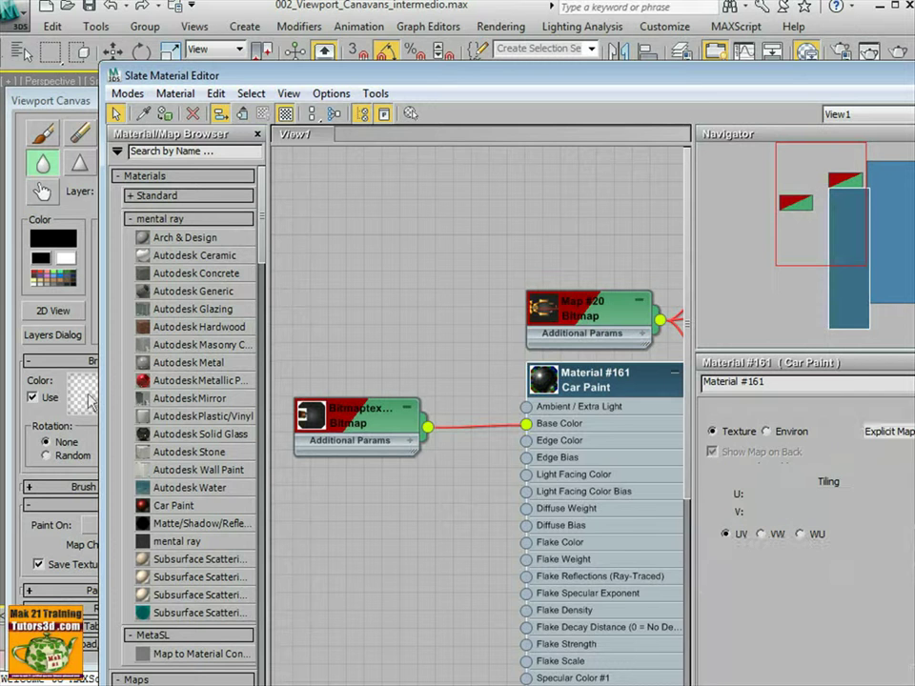
left_click(91, 400)
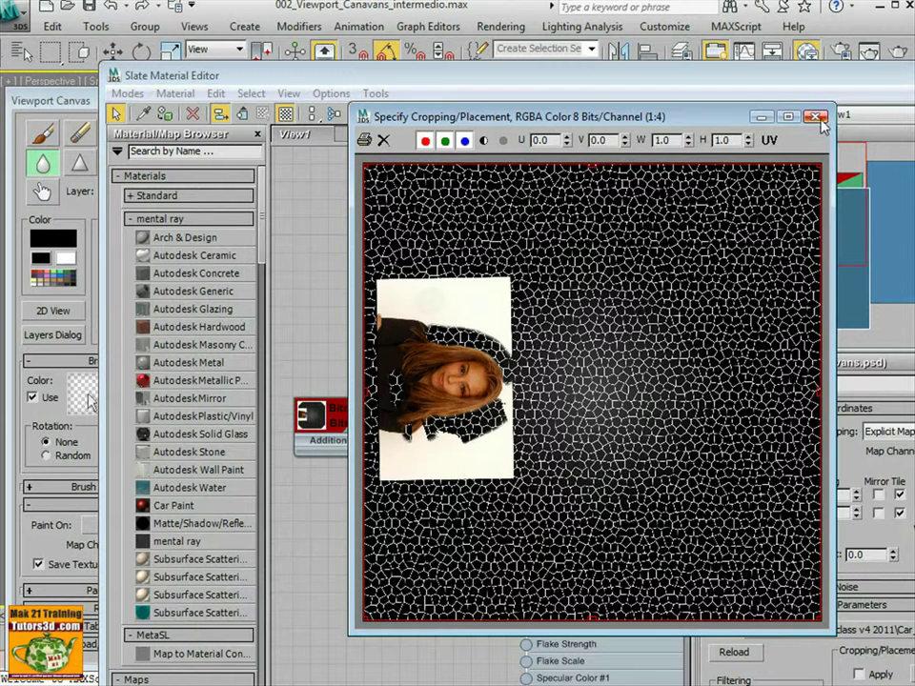
left_click(616, 96)
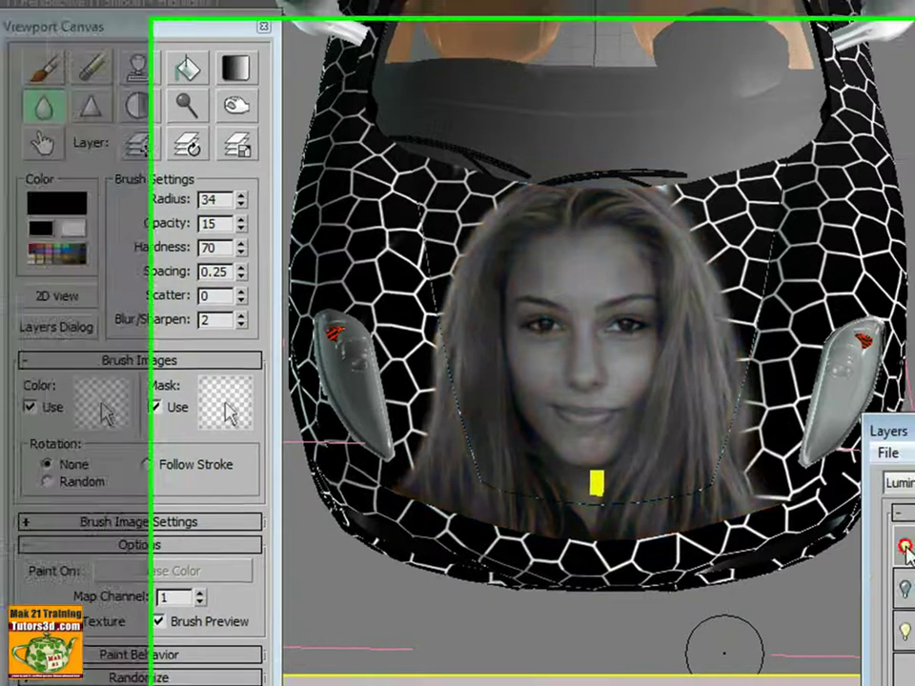
Toggle the Viso layer, add a trial Layer 4, and compare layer visibilities
left_click(682, 515)
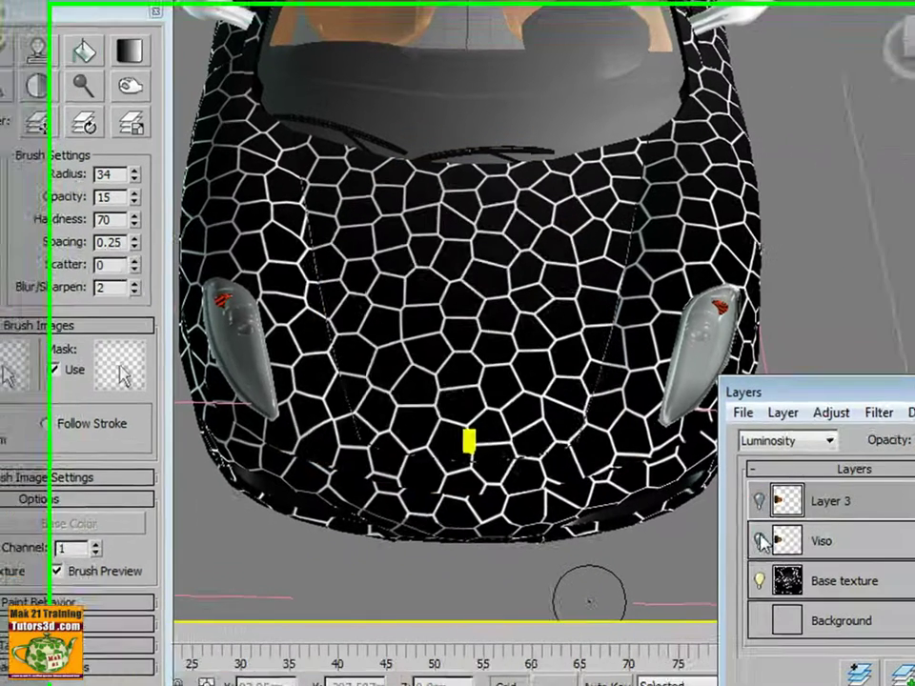
left_click(681, 515)
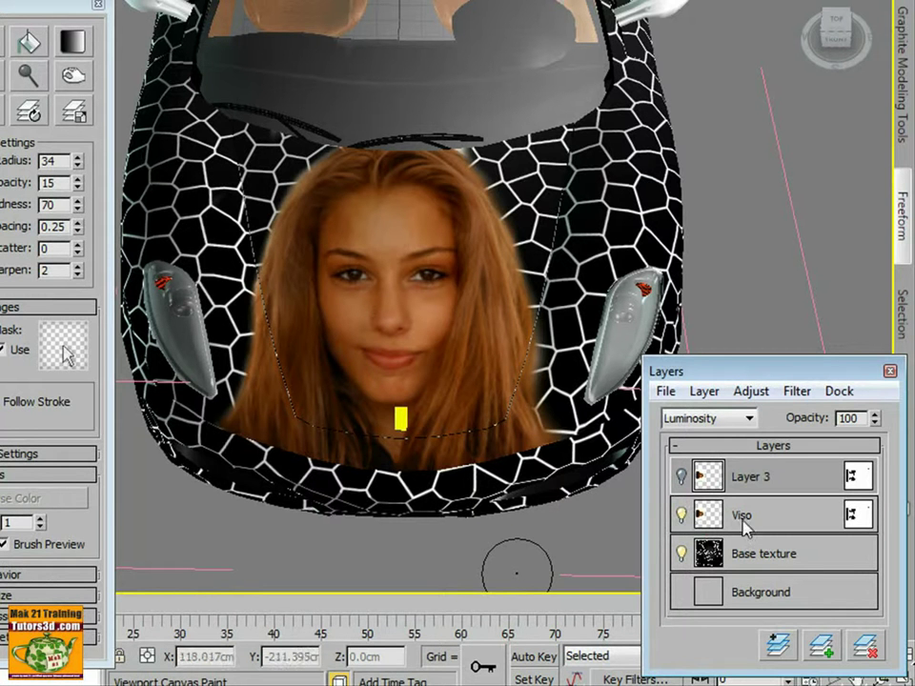
left_click(792, 654)
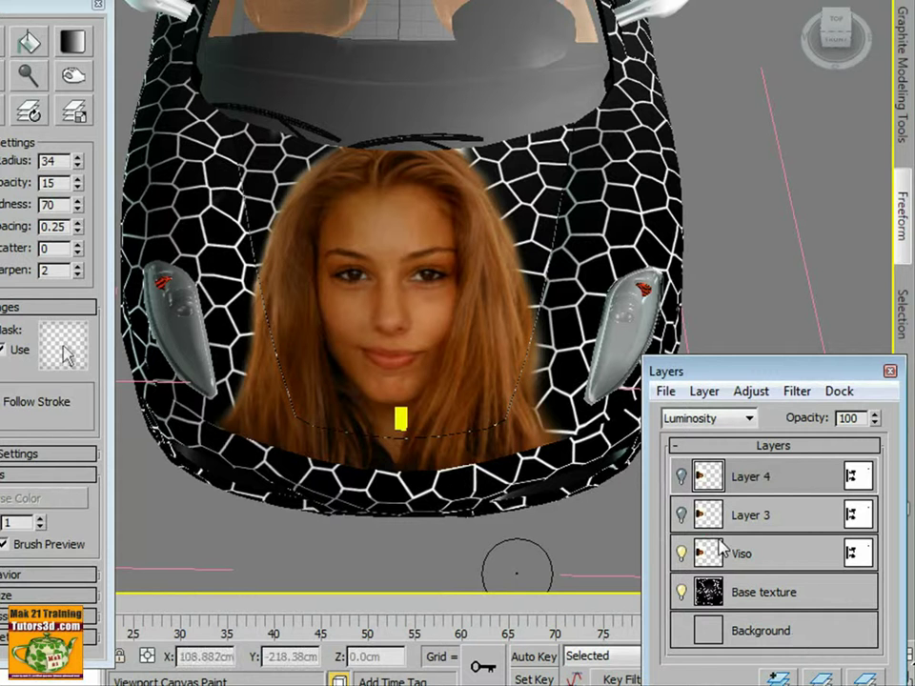
left_click(682, 478)
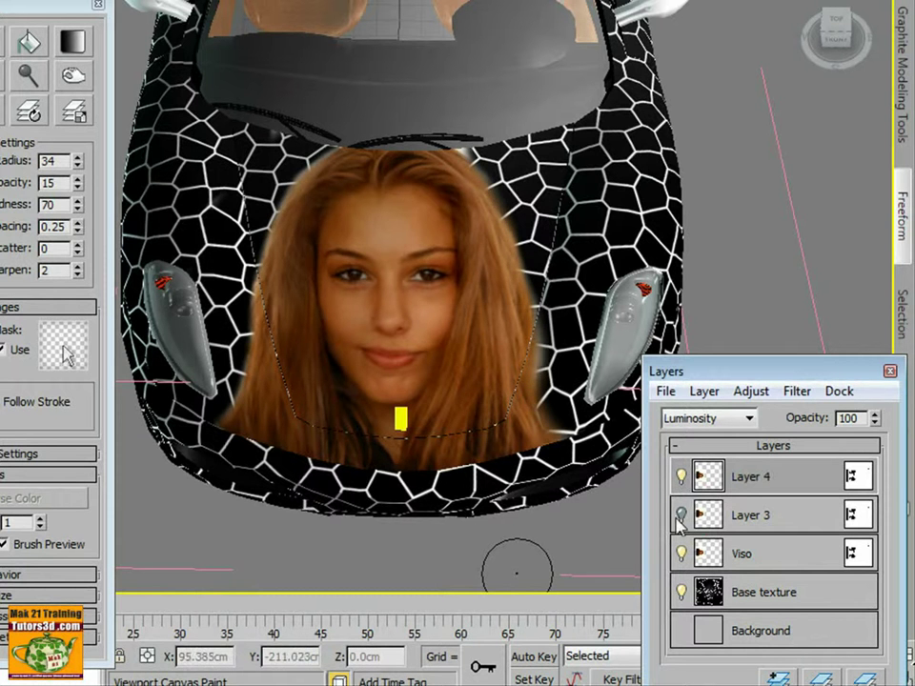
left_click(682, 514)
left_click(680, 478)
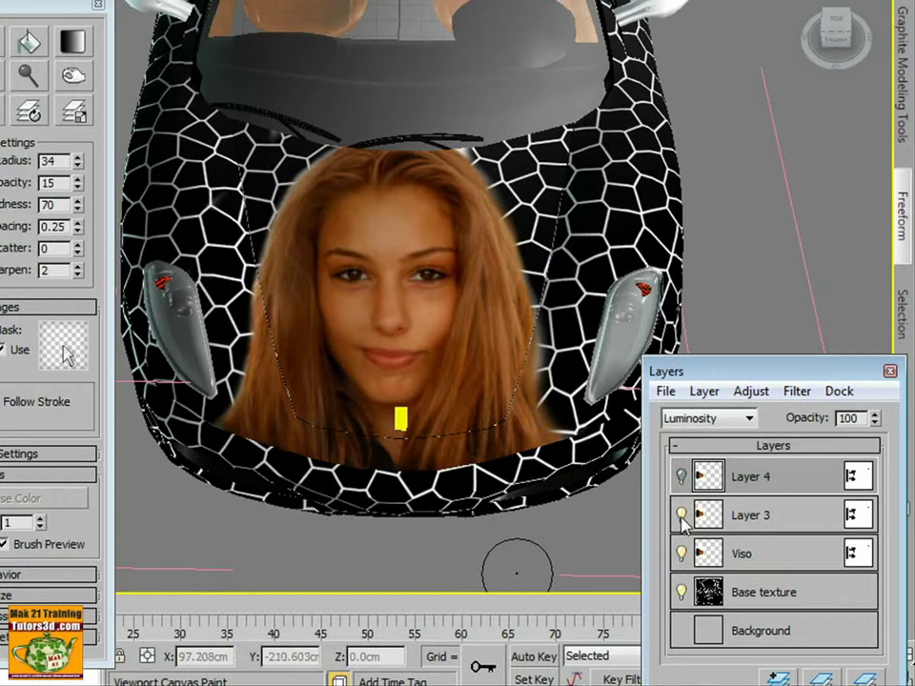
left_click(681, 553)
left_click(681, 515)
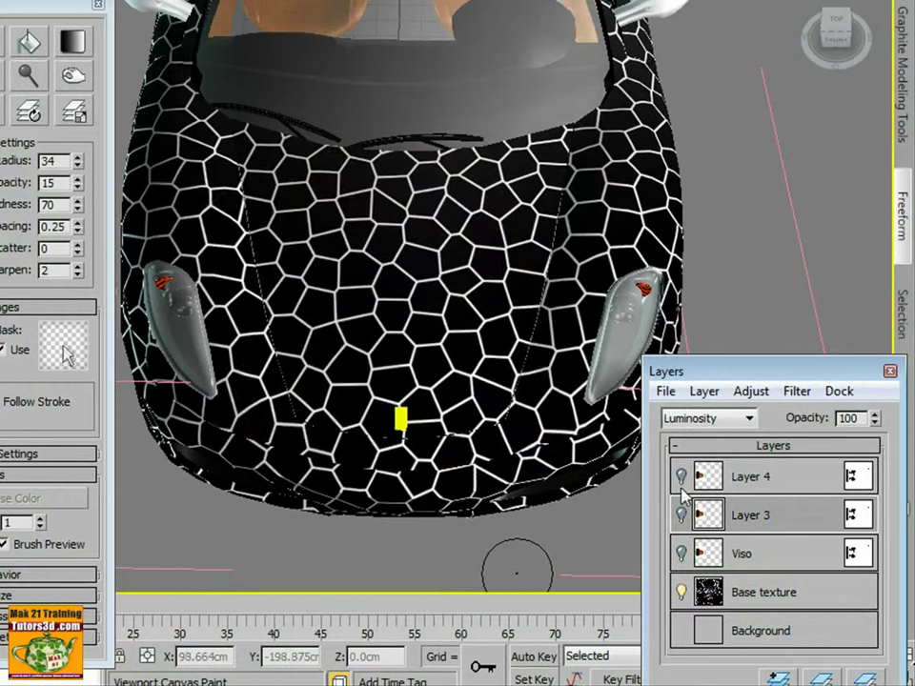
Turn Layer 4, Layer 3 and Viso back on, then delete the trial Layer 4
left_click(680, 477)
left_click(680, 476)
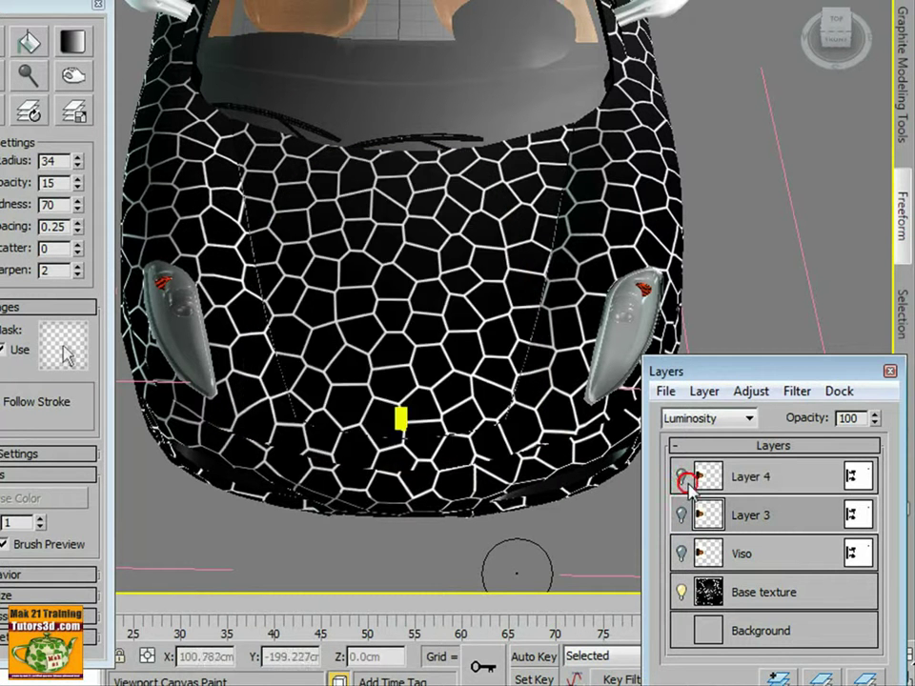
left_click(682, 514)
left_click(683, 476)
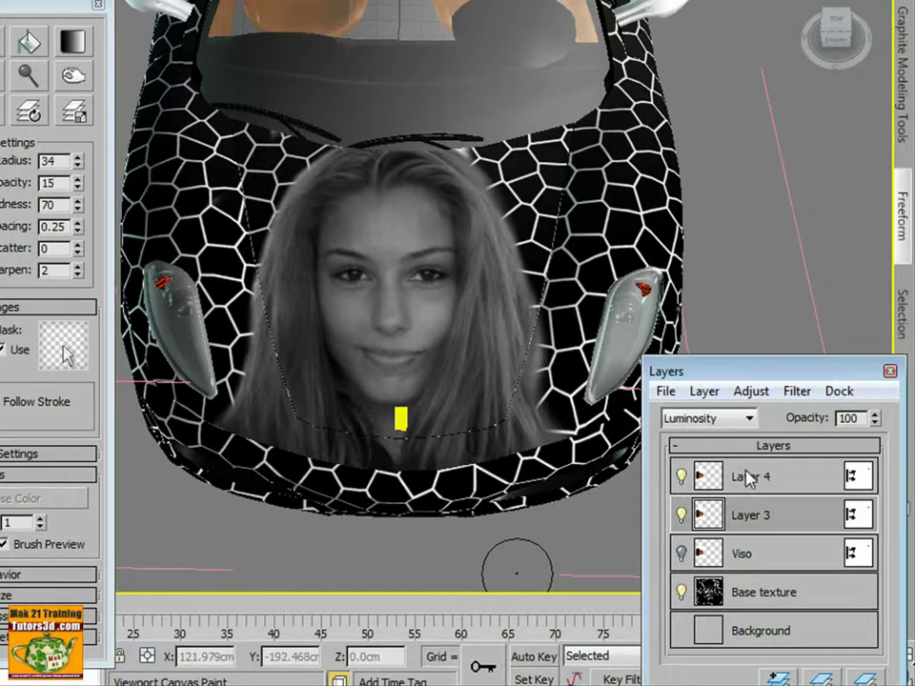
left_click(757, 514)
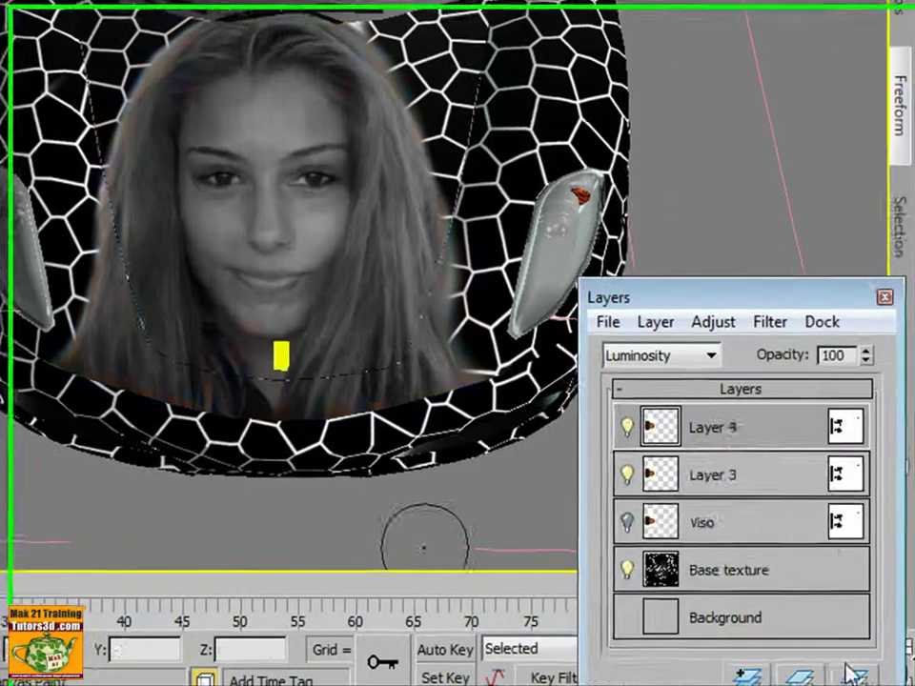
left_click(853, 674)
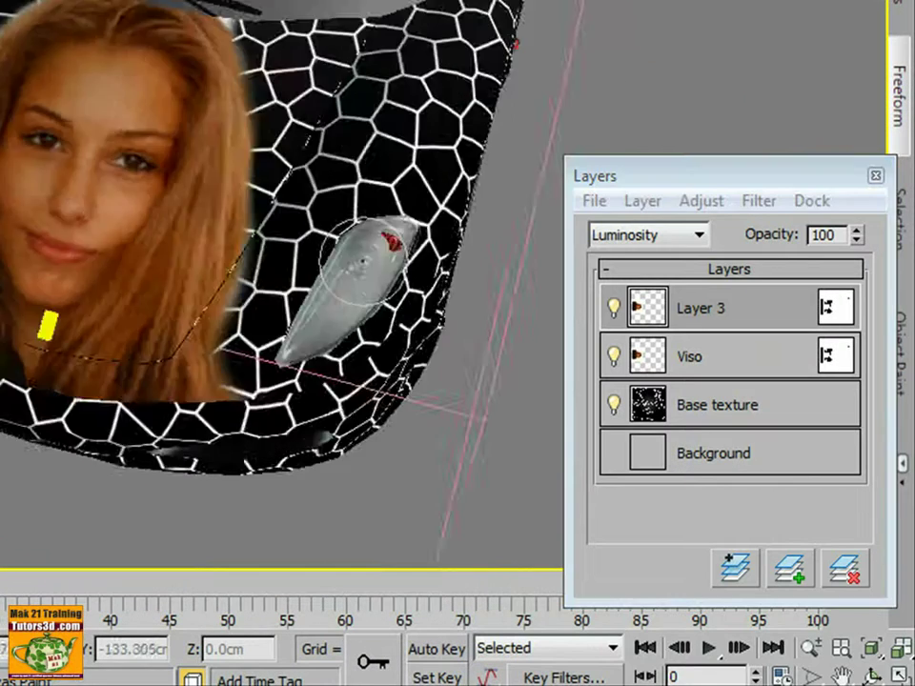
Pan to the car's side and add a new top layer named 'Fuoco fiancata r'
mouse_move(365, 262)
middle_mouse_down()
mouse_move(227, 310)
mouse_move(260, 327)
mouse_move(269, 294)
mouse_move(269, 308)
middle_mouse_up()
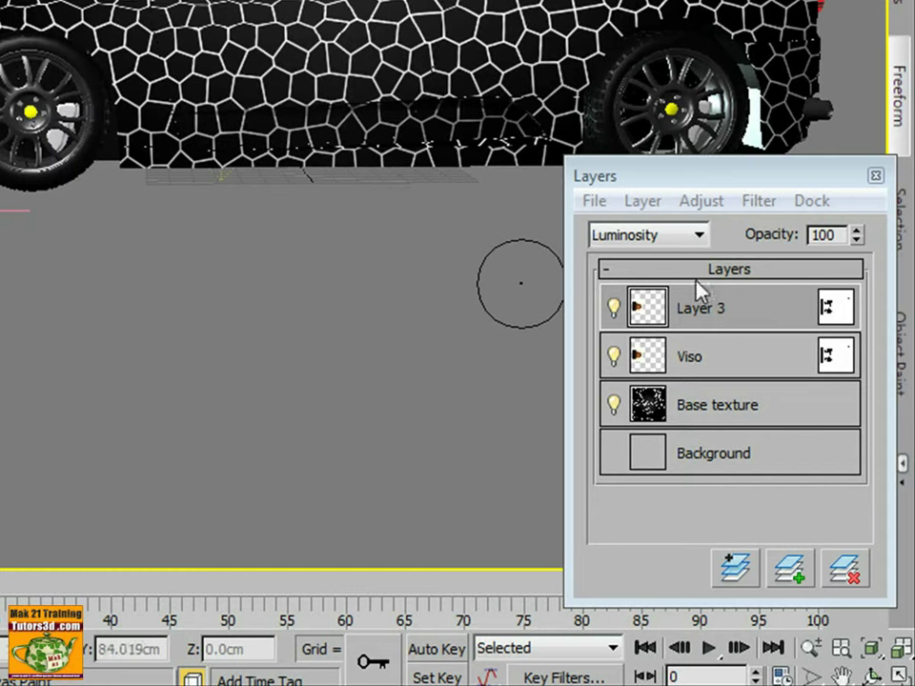
left_click(799, 574)
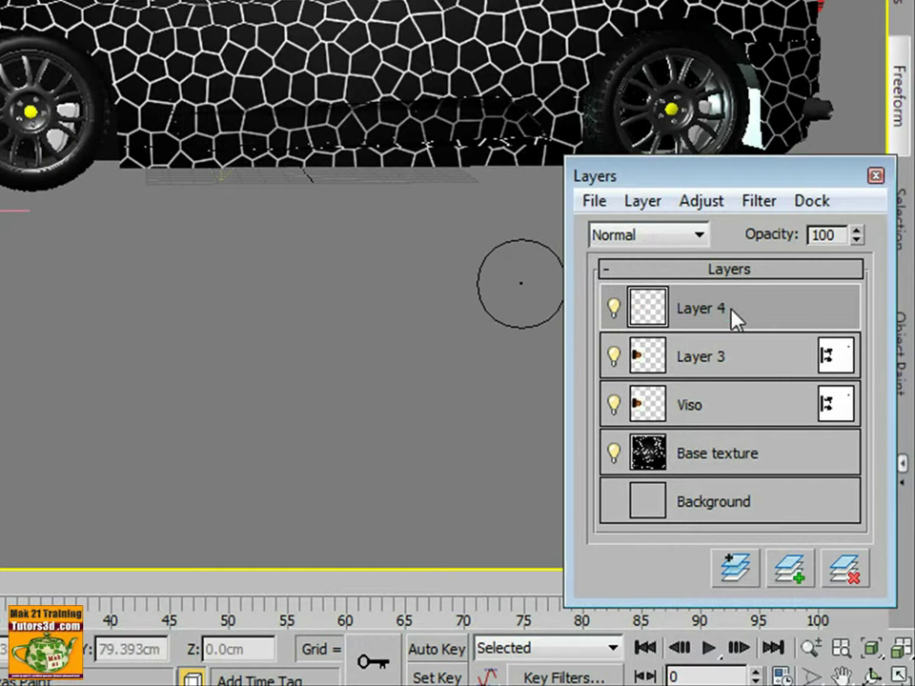
left_click(724, 315)
right_click(722, 315)
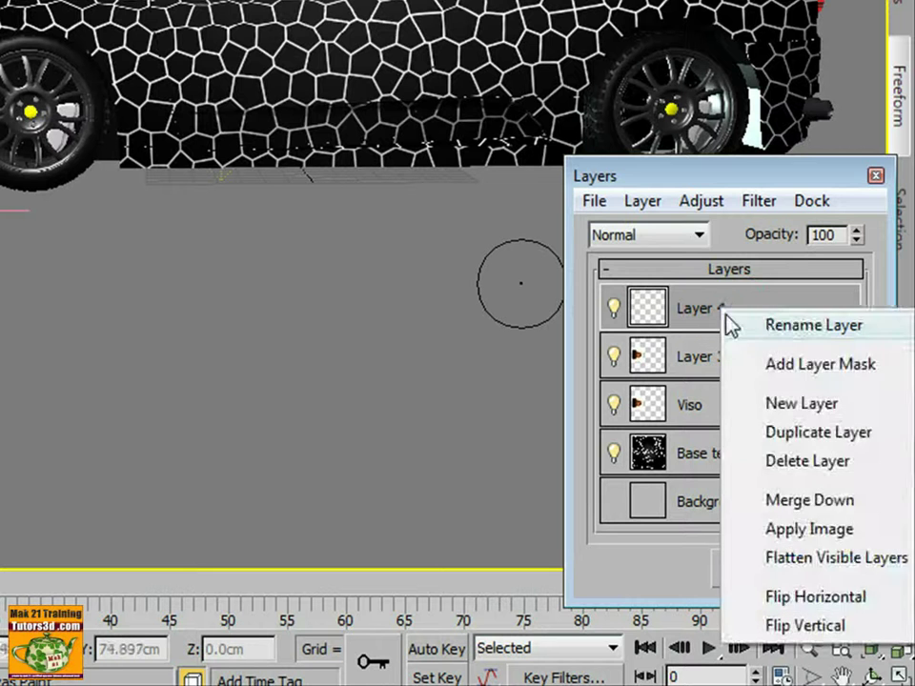
left_click(768, 328)
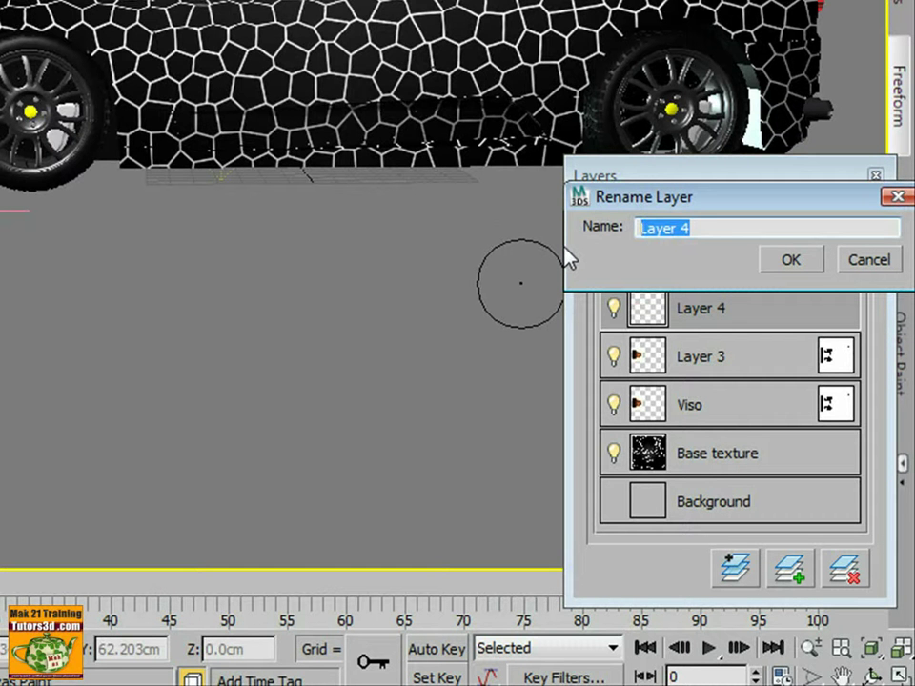
type("Fuoco fiancata")
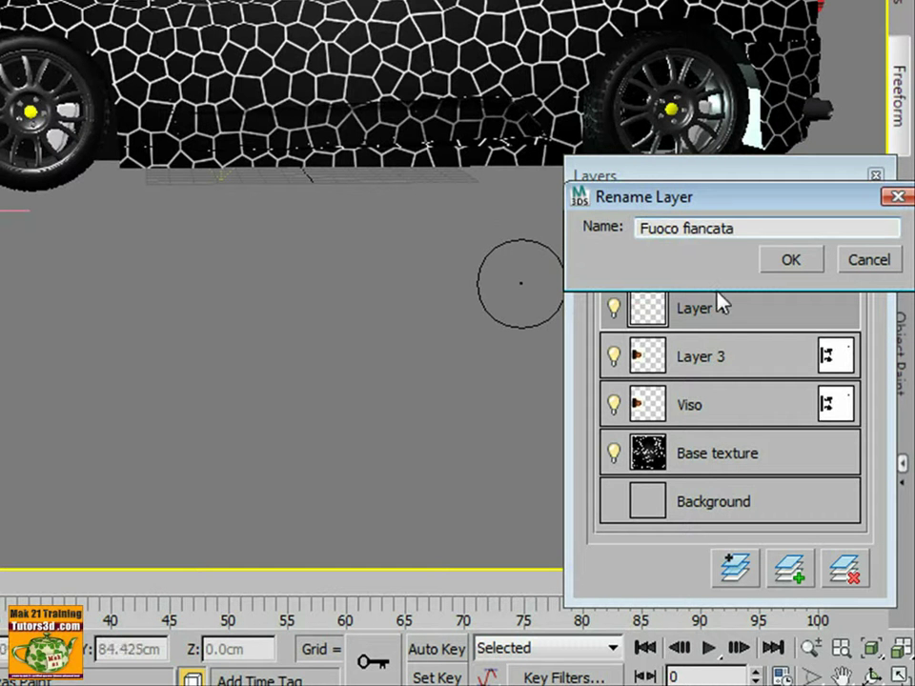
type(" r")
left_click(794, 261)
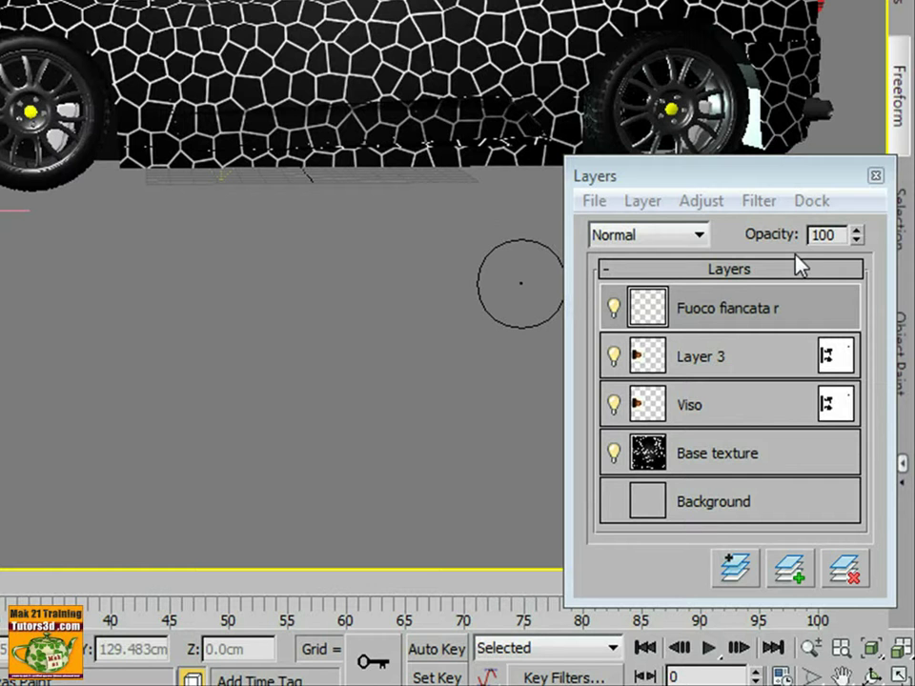
left_click(709, 306)
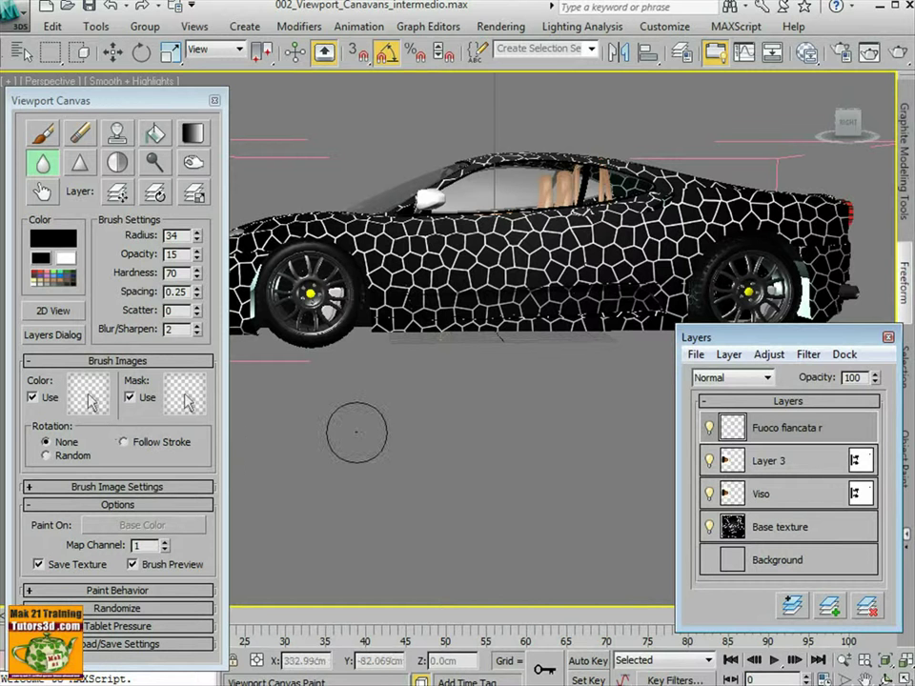
Show the Command Panel and switch the viewport to a Right view framing the car
right_click(585, 65)
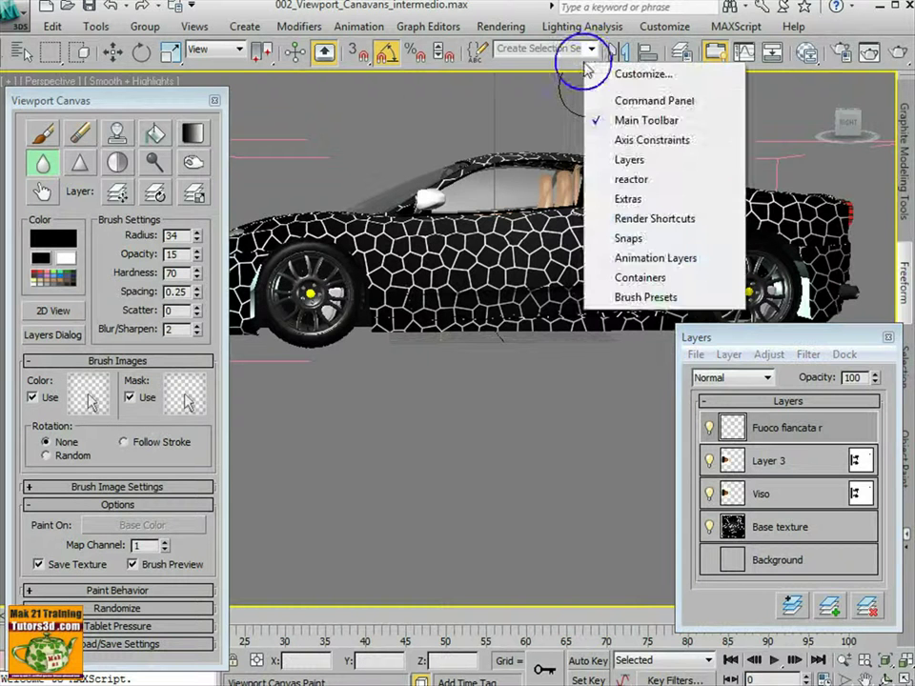
left_click(634, 100)
left_click_drag(796, 339, 859, 335)
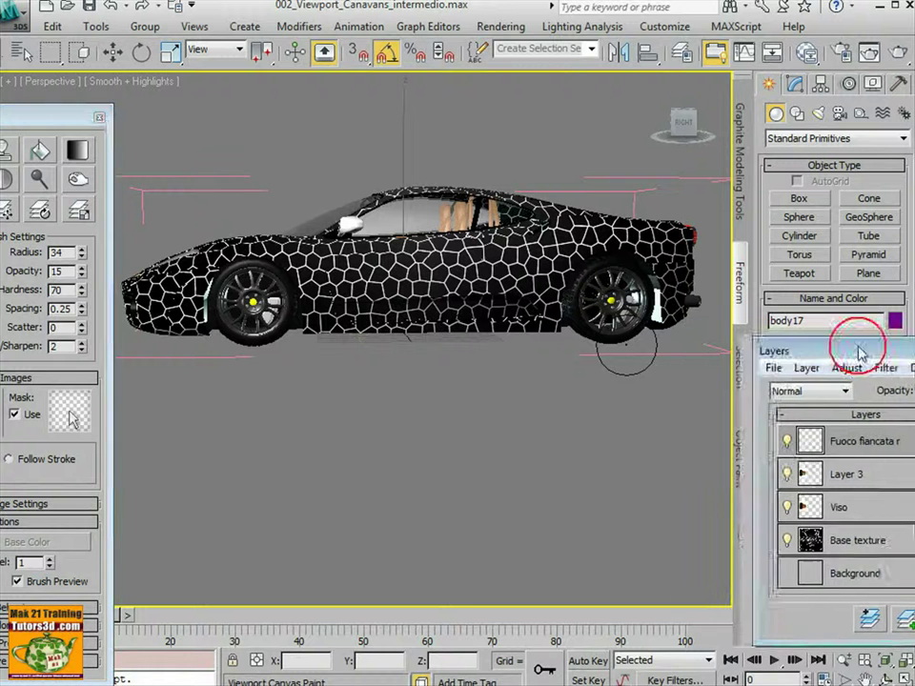
left_click(57, 81)
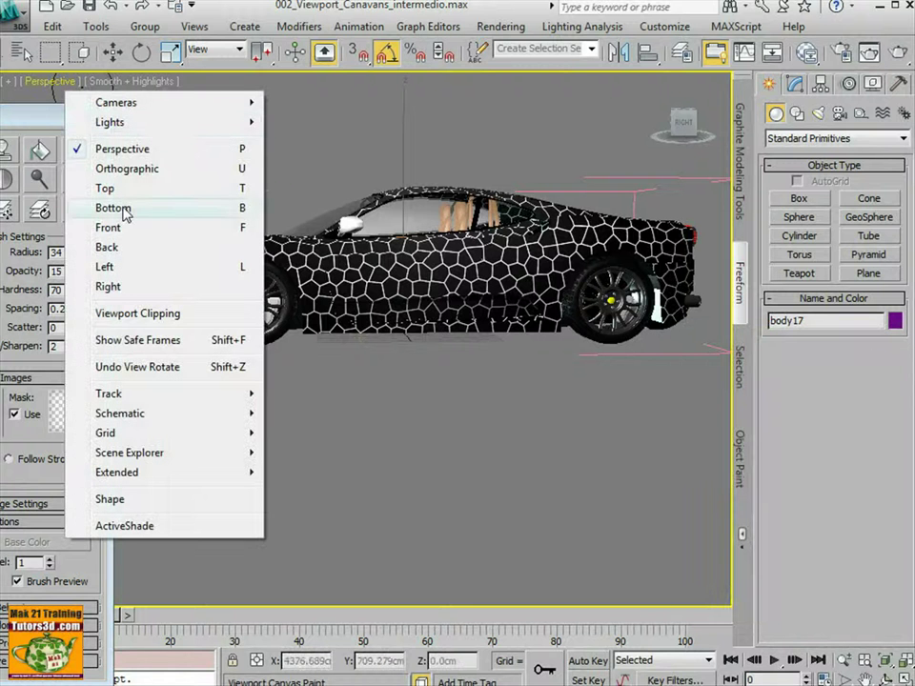
left_click(111, 286)
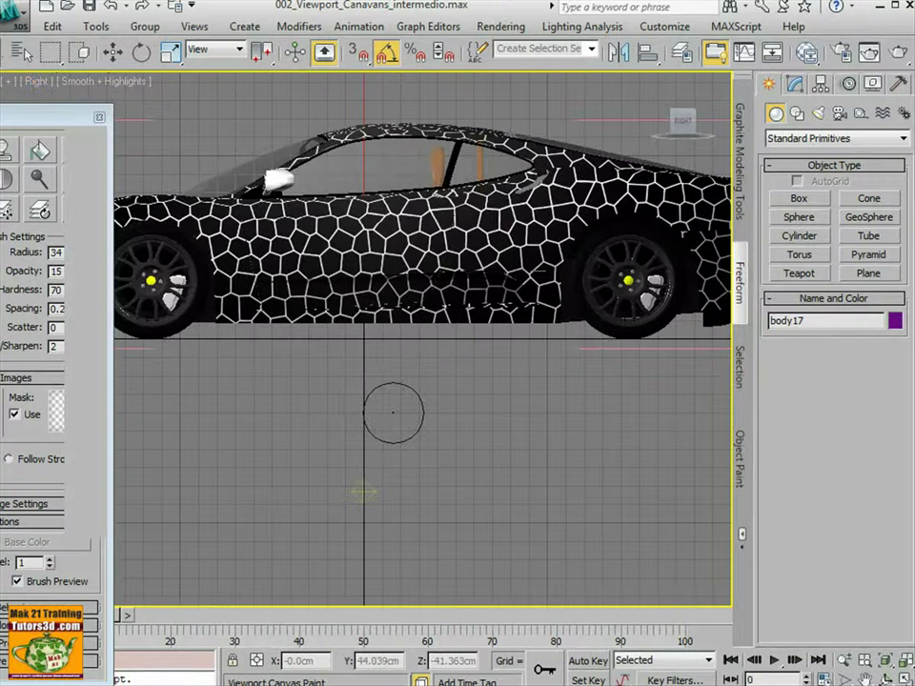
scroll(455, 419, "down", 3)
middle_click_drag(455, 420, 526, 416)
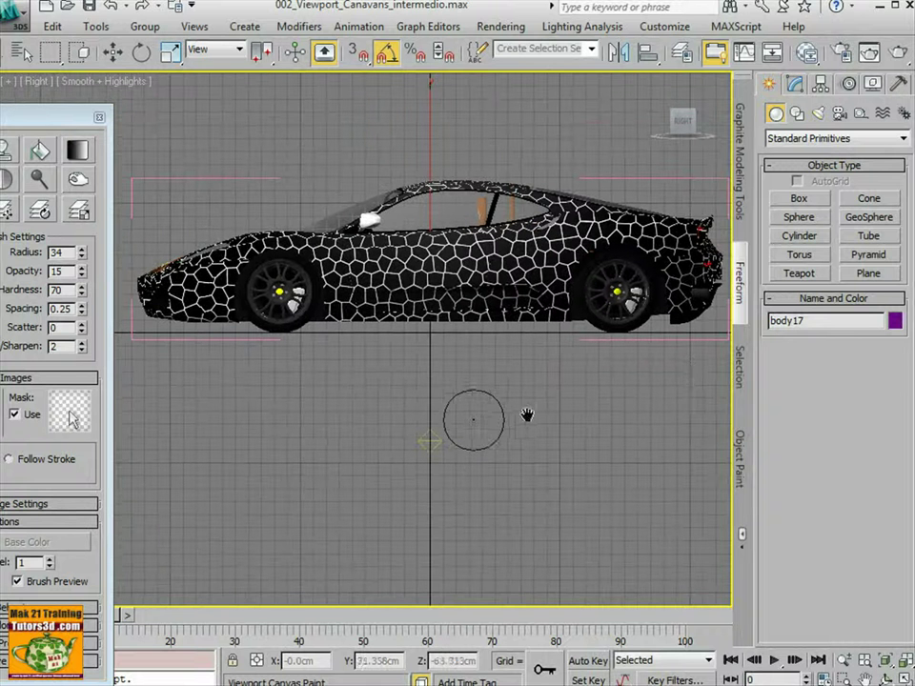
Draw Plane001 below the car, about 141 × 397 cm, with one segment each way
left_click(865, 274)
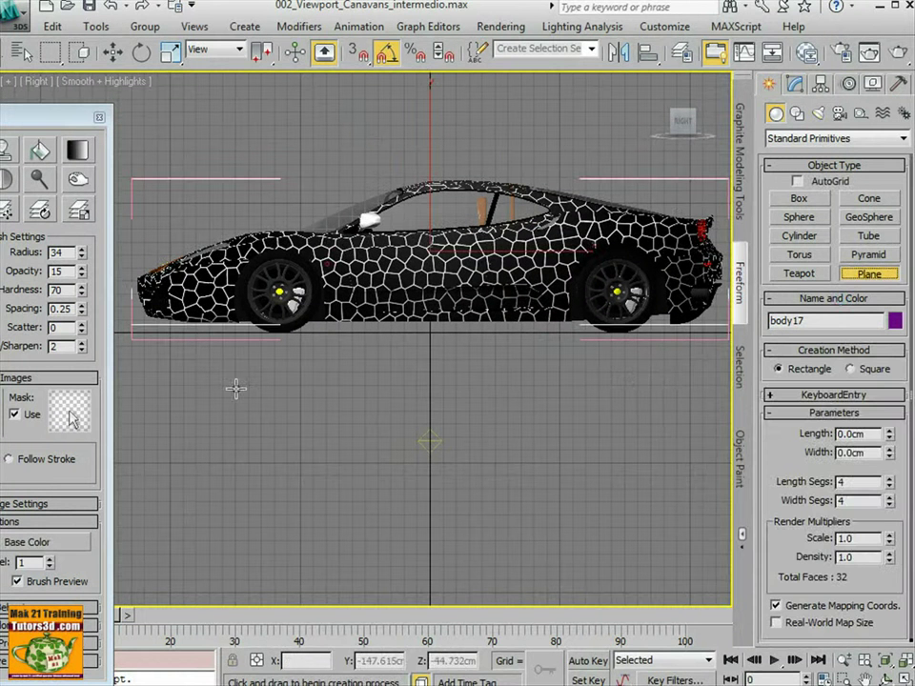
left_click_drag(165, 377, 683, 560)
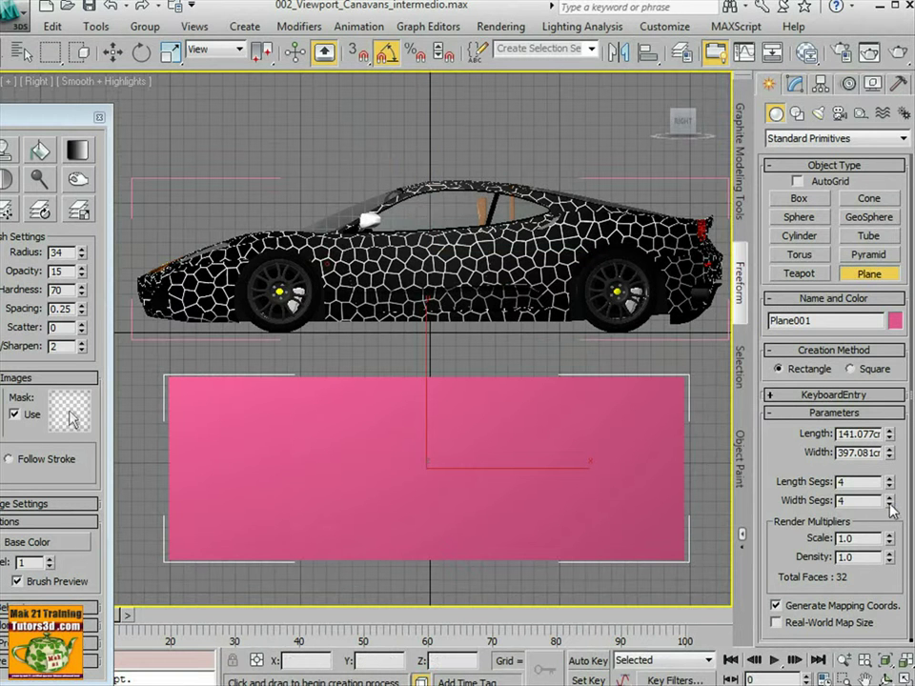
left_click_drag(888, 481, 890, 488)
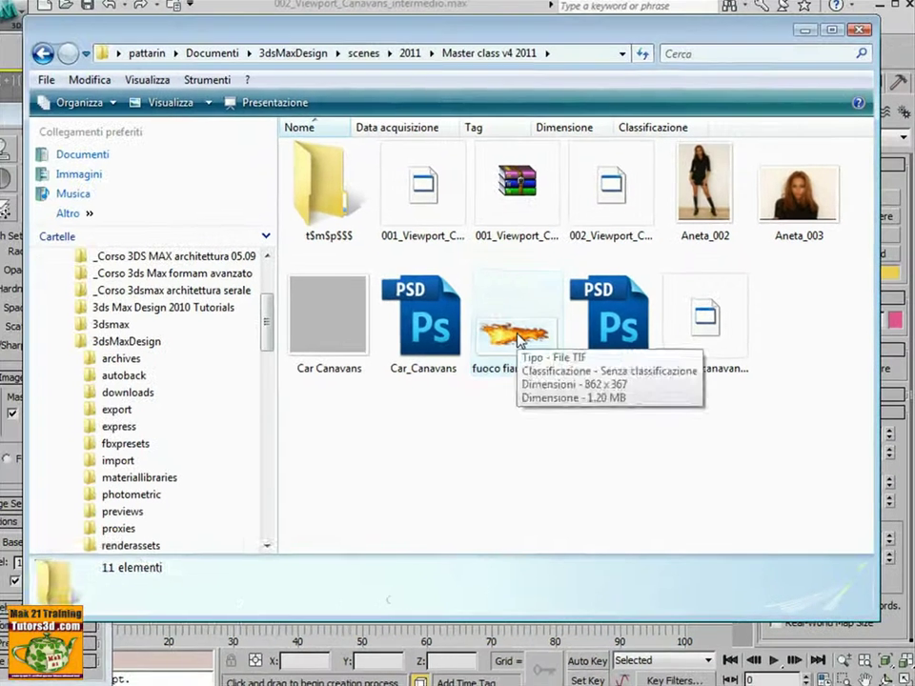
Set Plane001's Length to 367 cm and Width to 862 cm
left_click(520, 343)
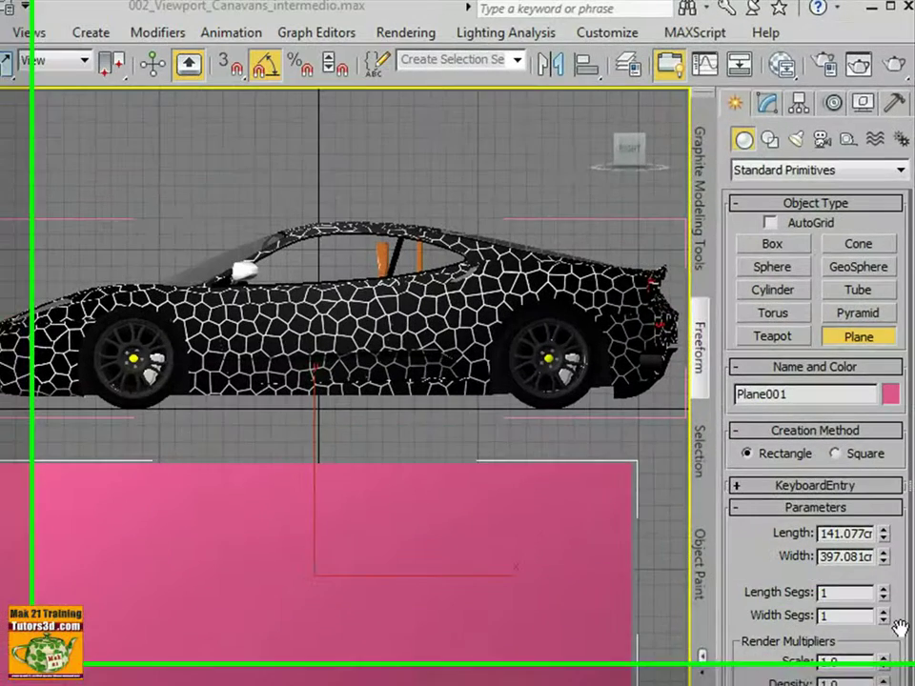
type("367")
key("Return")
double_click(826, 558)
type("8")
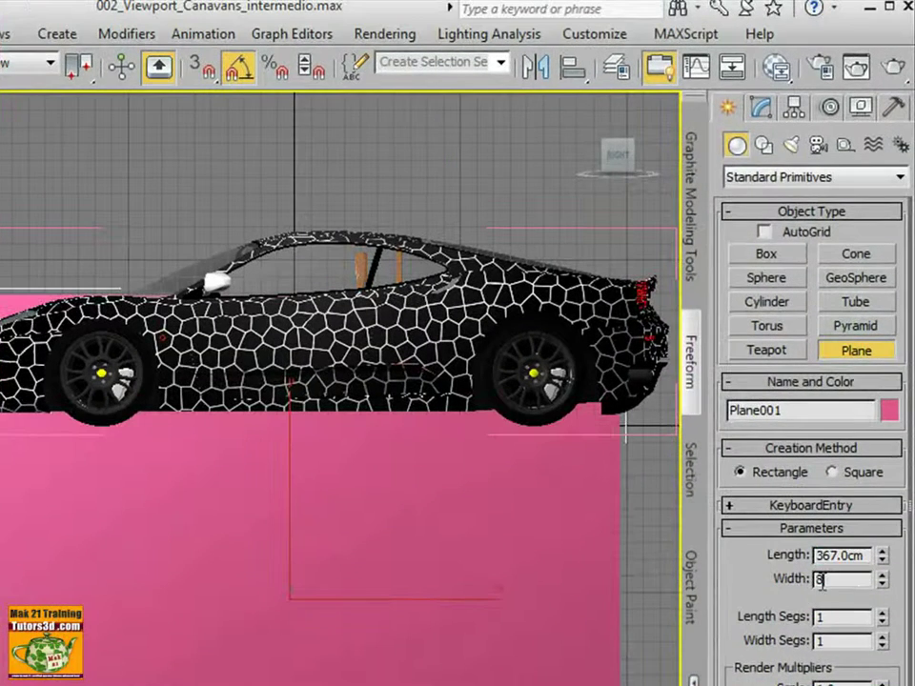
type("62")
key("Return")
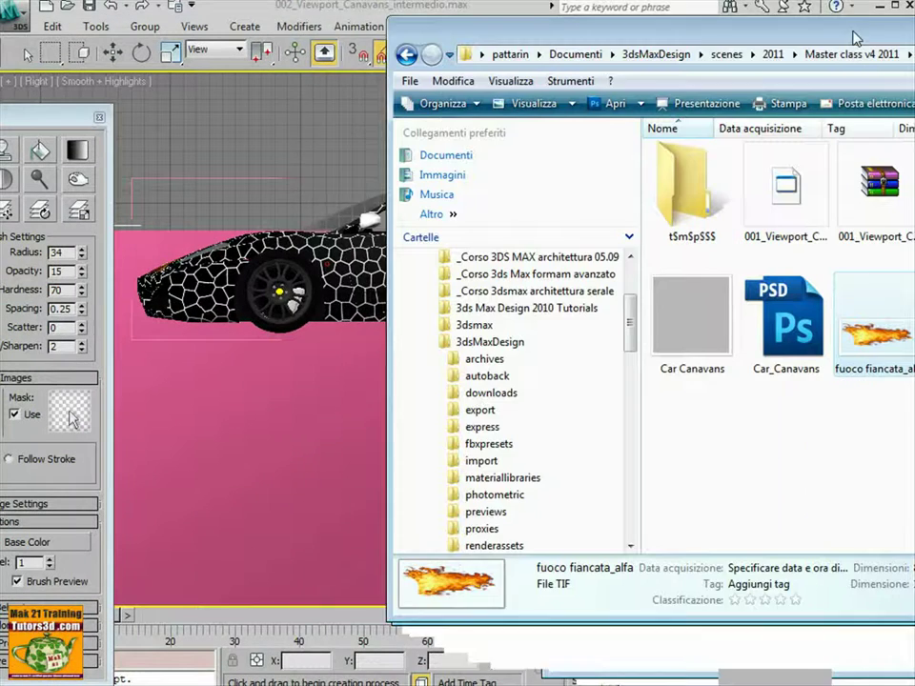
Drop fuoco fiancata_alfa.tif from Explorer onto the plane, then scale the plane down uniformly
left_click_drag(855, 38, 752, 19)
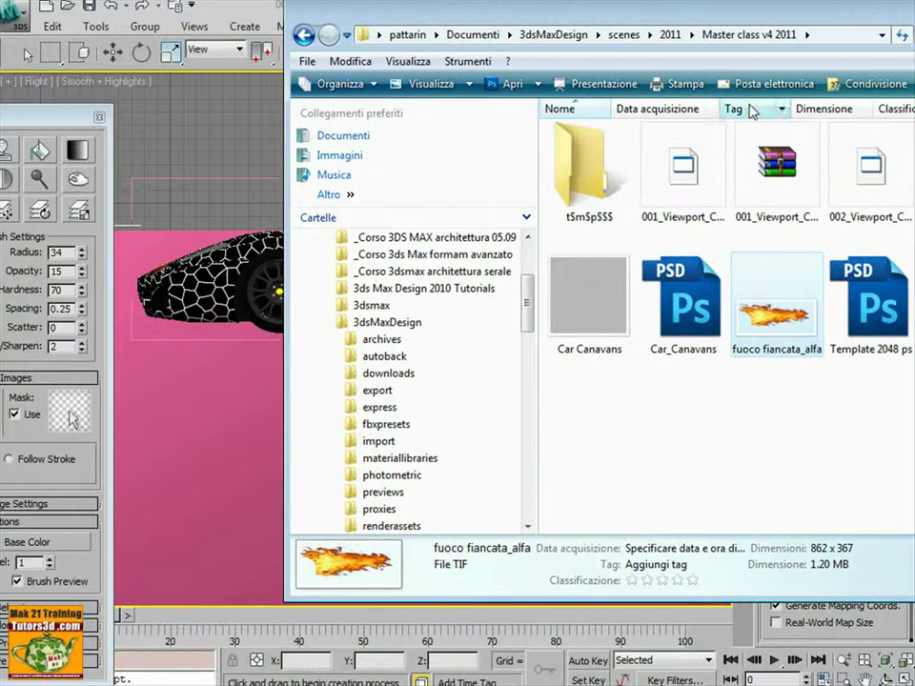
left_click_drag(781, 306, 226, 448)
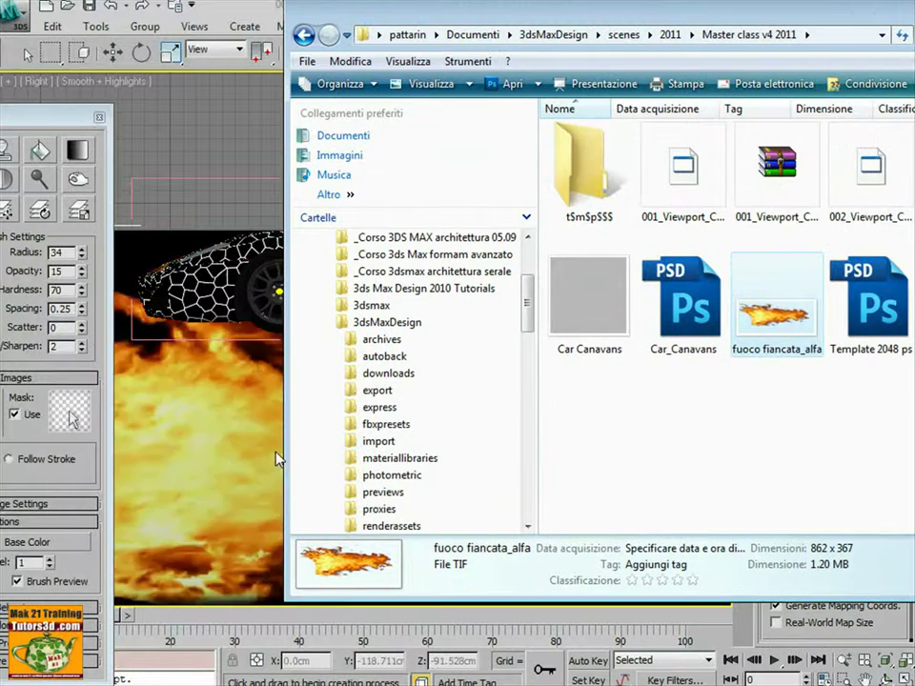
left_click(910, 7)
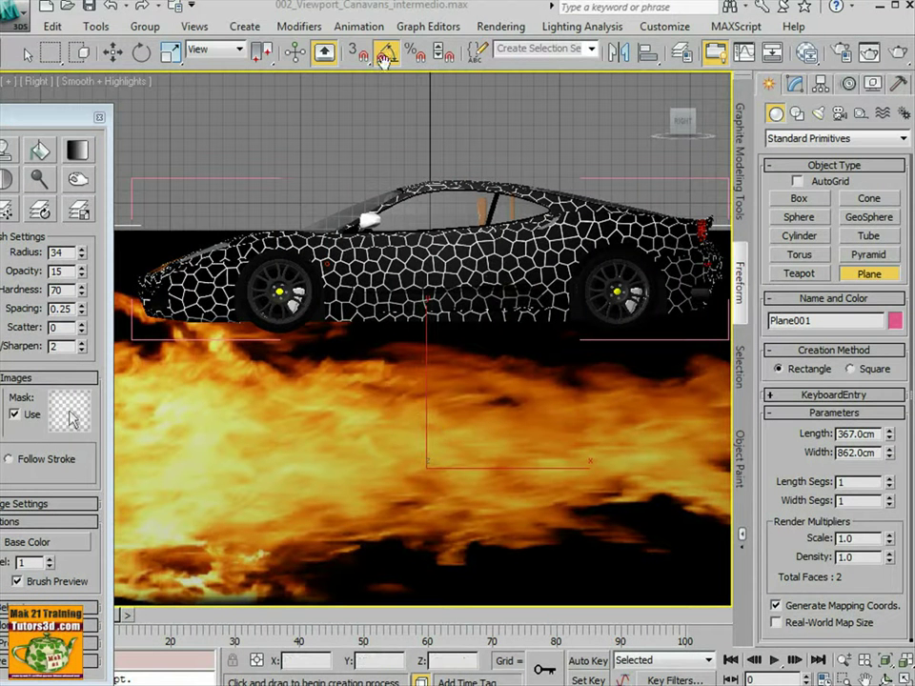
left_click(172, 52)
mouse_move(486, 441)
left_mouse_down()
mouse_move(464, 507)
mouse_move(457, 463)
left_mouse_up()
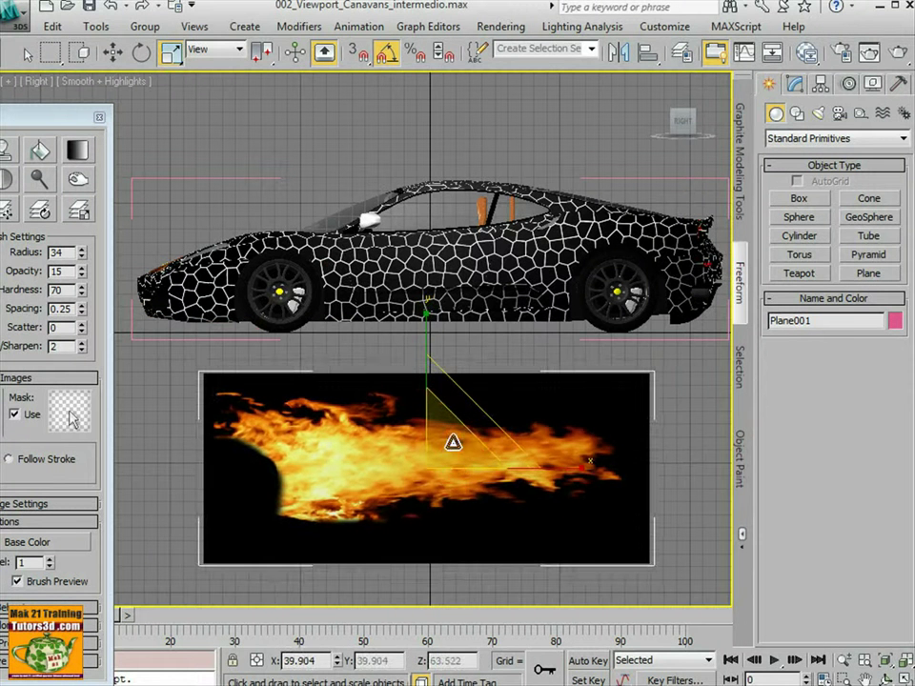
Move the fire plane up over the car's side to test its fit
right_click(446, 455)
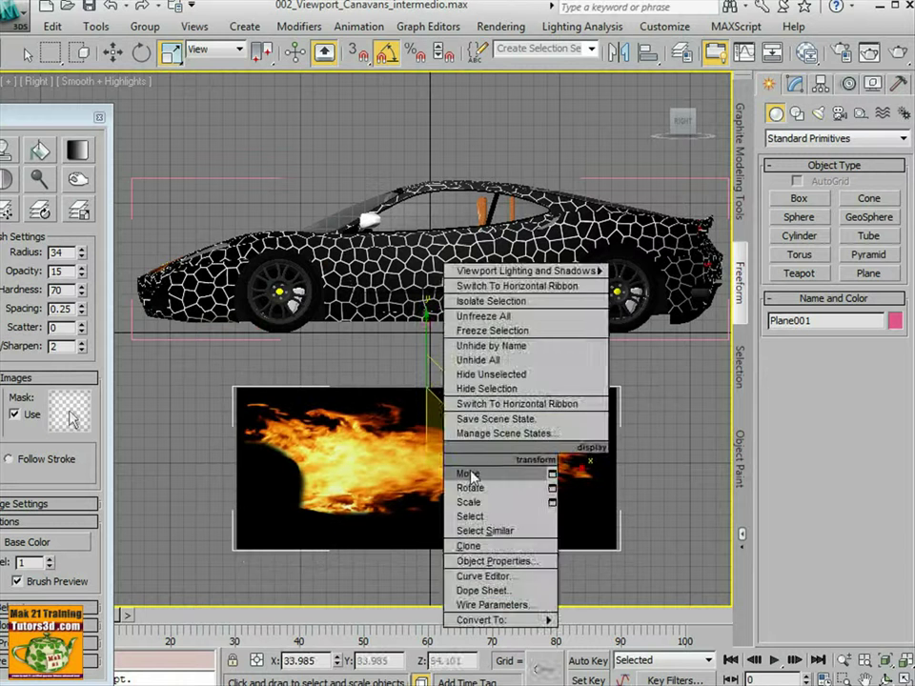
left_click(467, 472)
left_click_drag(440, 392, 496, 345)
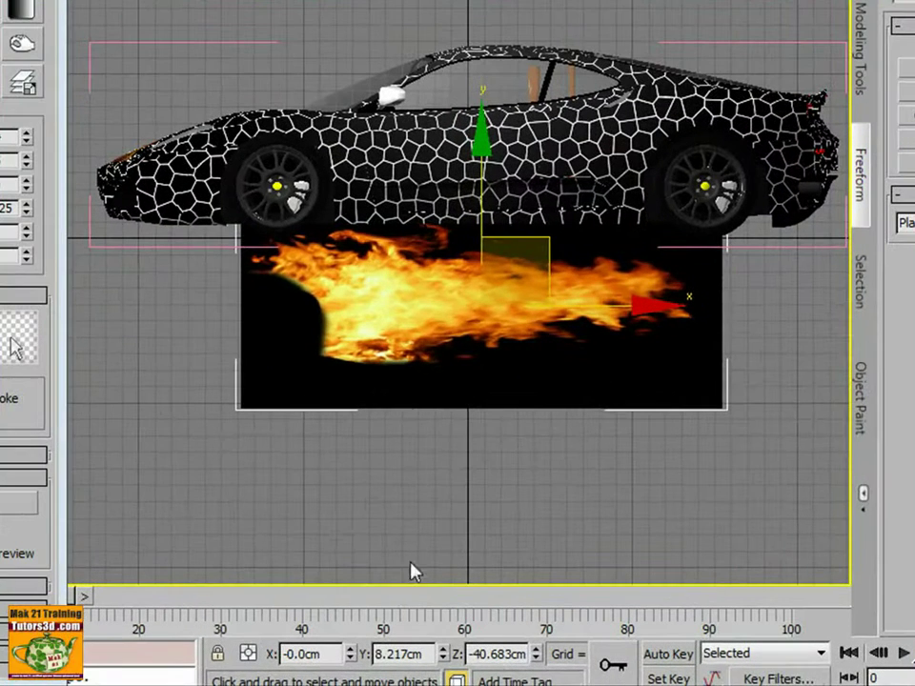
left_click_drag(484, 210, 484, 177)
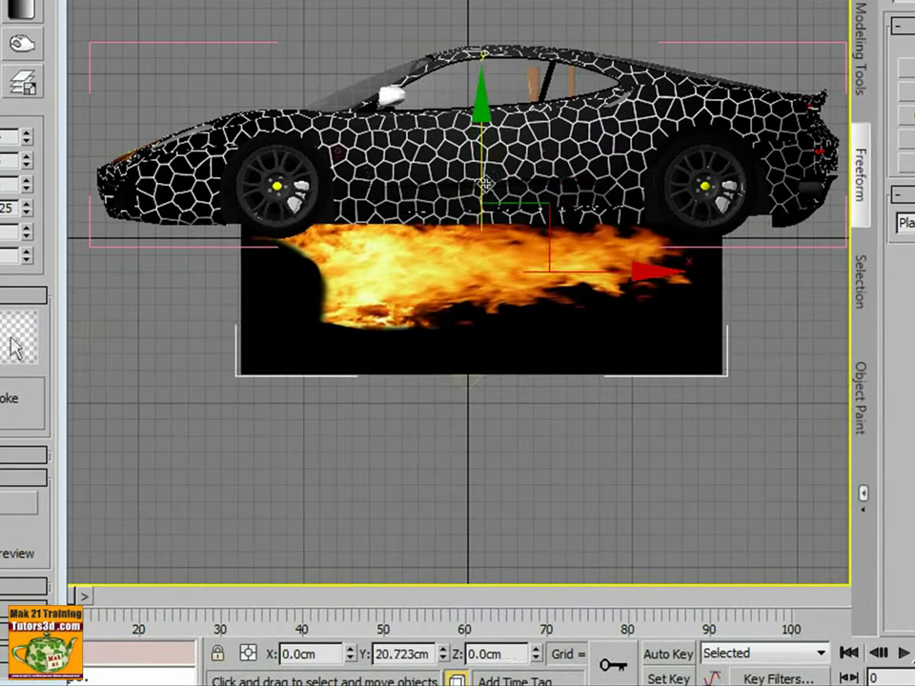
mouse_move(350, 653)
left_mouse_down()
mouse_move(367, 472)
mouse_move(372, 508)
mouse_move(369, 496)
left_mouse_up()
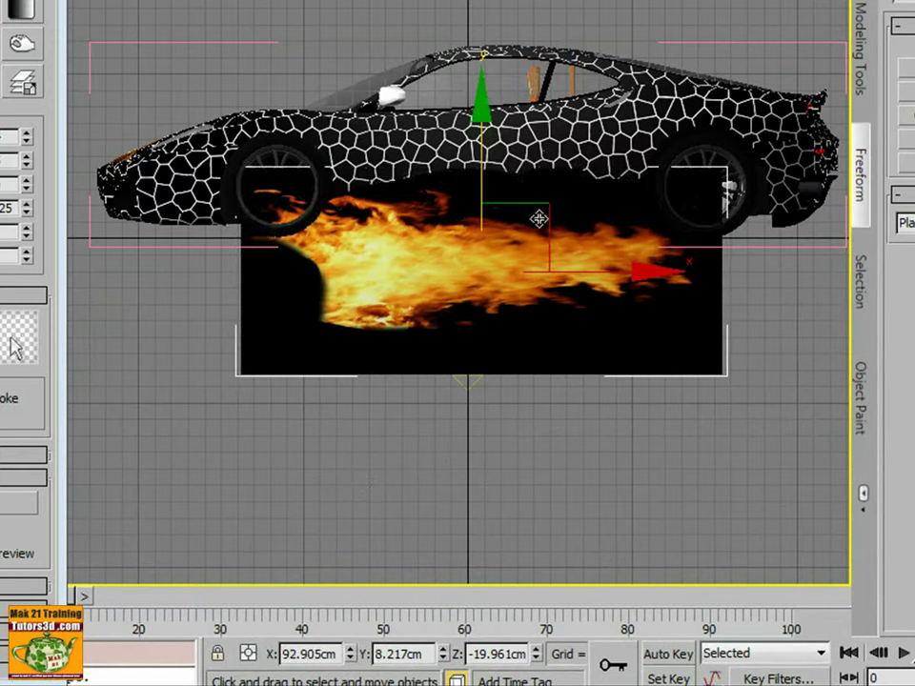
mouse_move(539, 218)
left_mouse_down()
mouse_move(552, 207)
mouse_move(547, 213)
mouse_move(550, 125)
mouse_move(532, 115)
left_mouse_up()
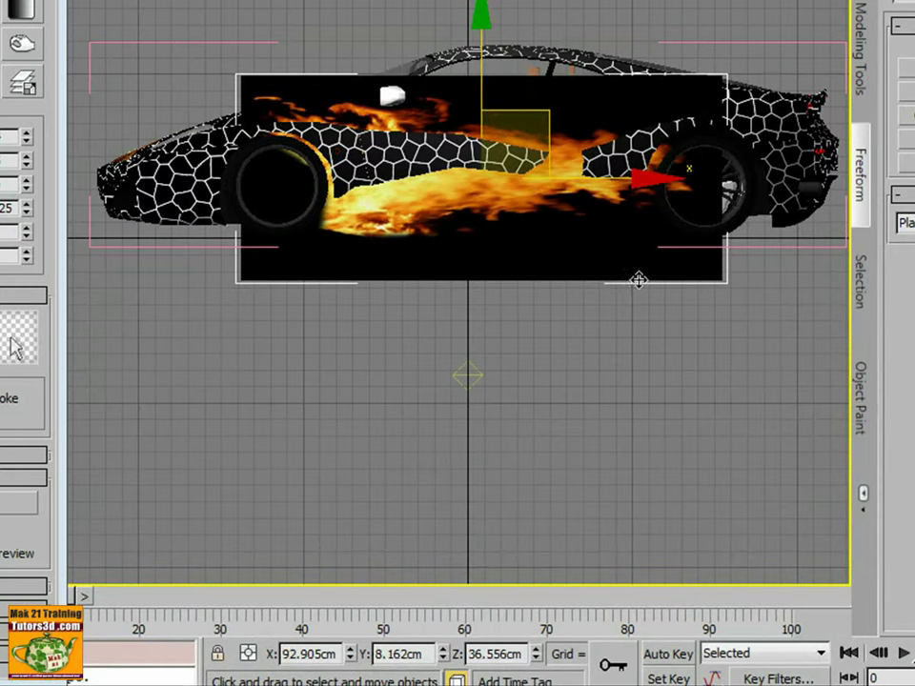
Shrink the fire plane slightly and move it back down just below the car
key("r")
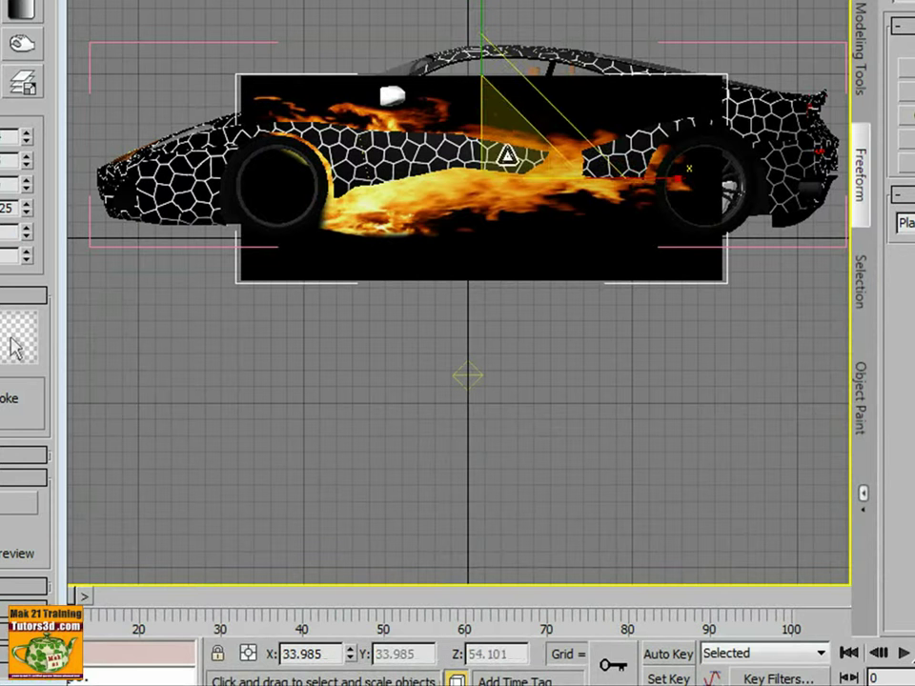
left_click_drag(508, 155, 508, 168)
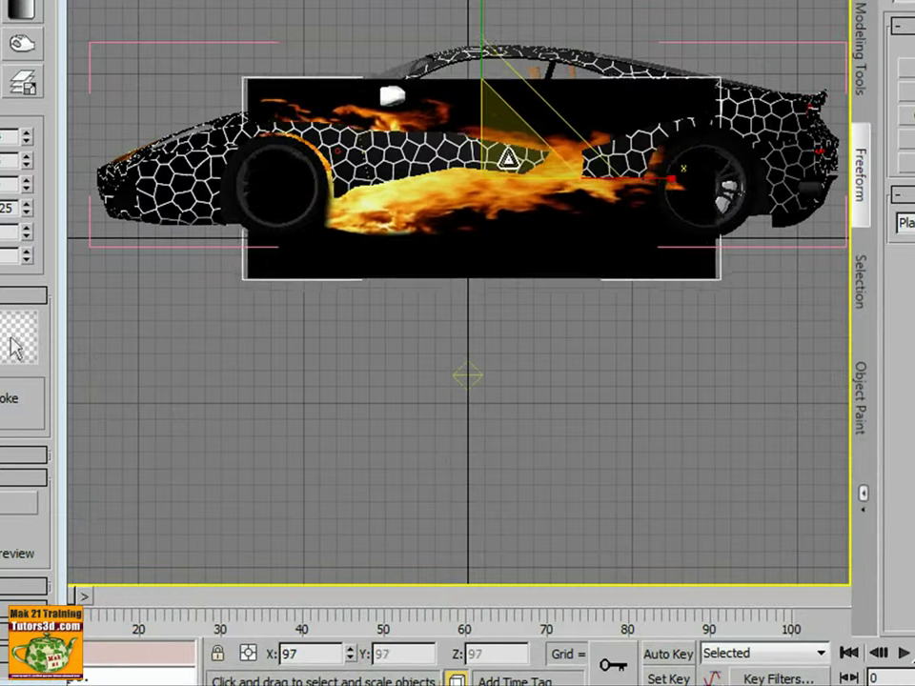
right_click(545, 164)
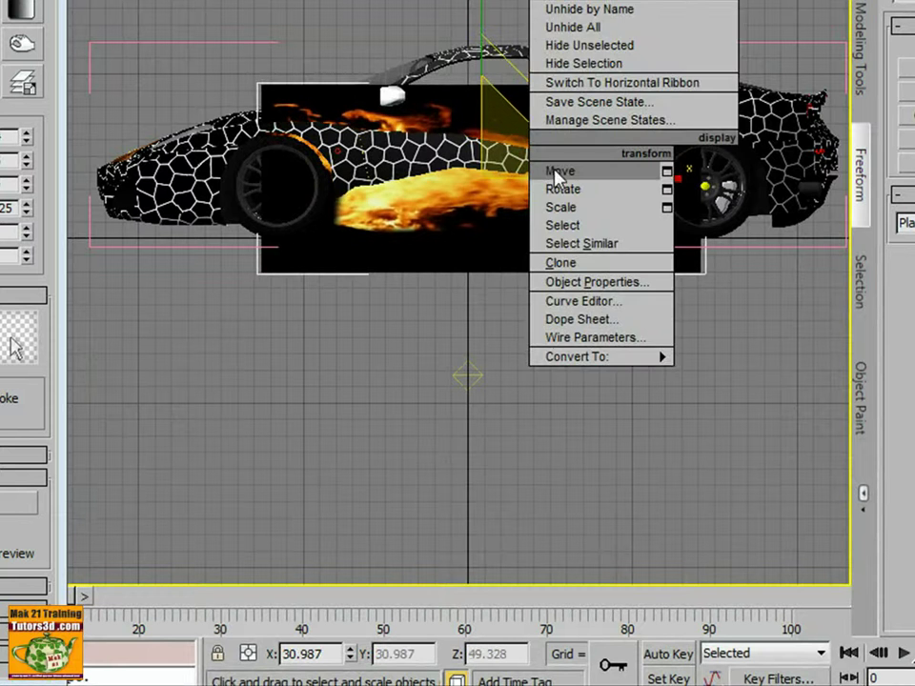
left_click(557, 170)
left_click_drag(484, 69, 468, 229)
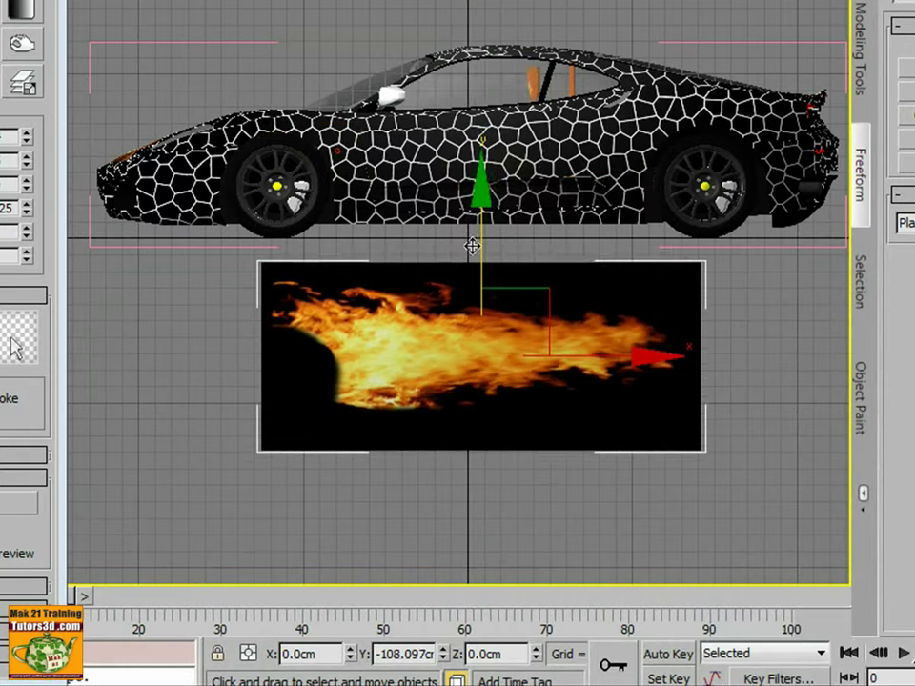
left_click_drag(468, 229, 475, 253)
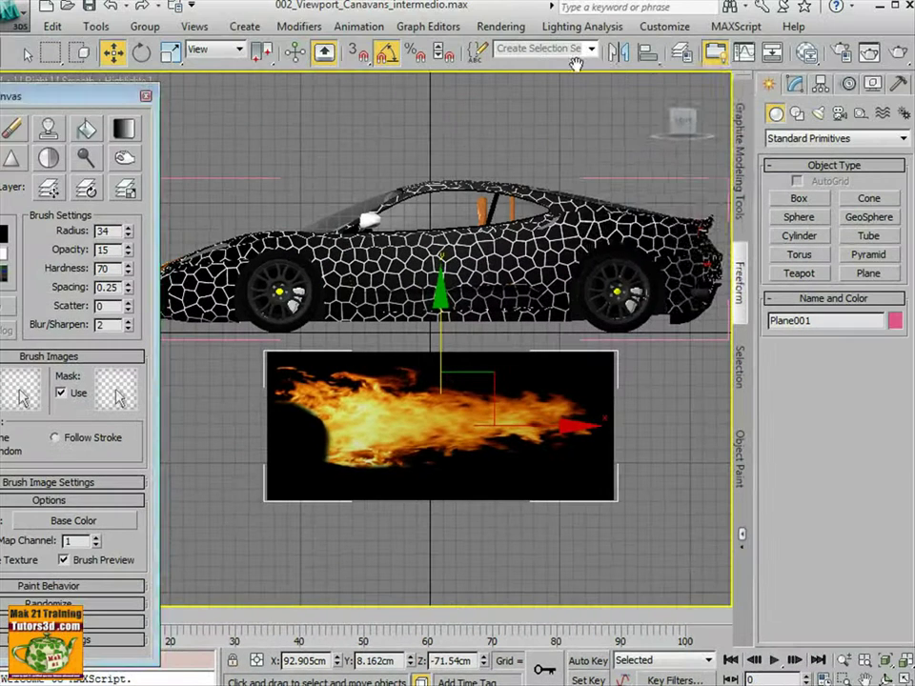
Hide the Command Panel and recentre and zoom the view on the car and fire plane
right_click(578, 68)
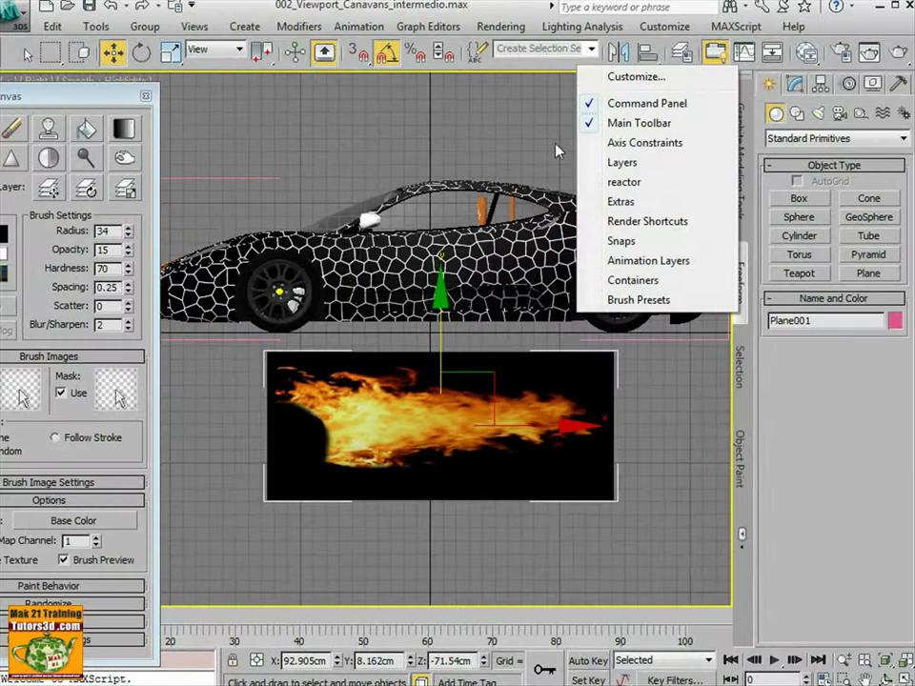
left_click(610, 104)
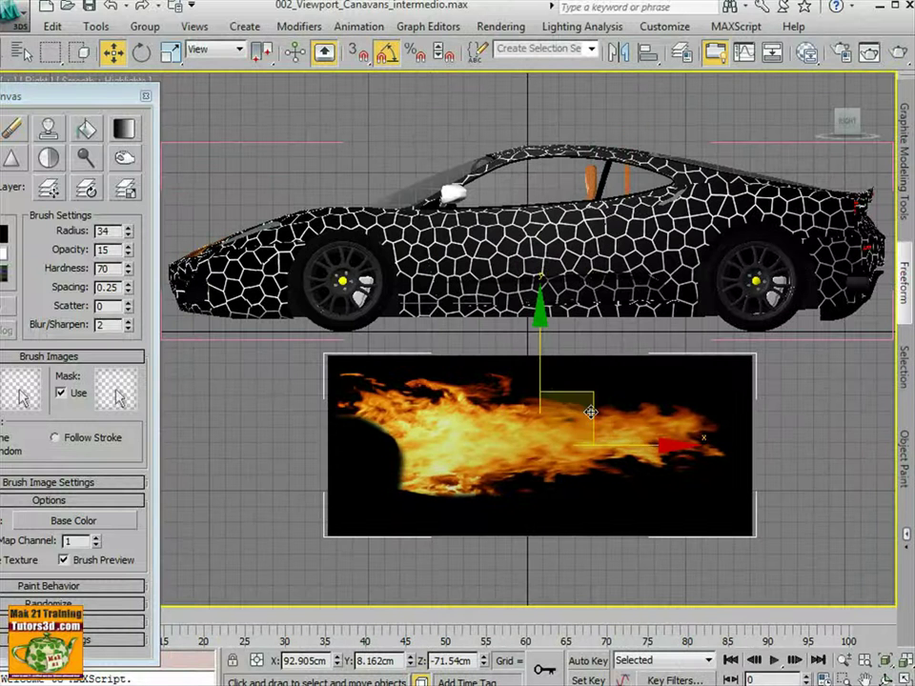
mouse_move(486, 569)
middle_mouse_down()
mouse_move(434, 541)
mouse_move(443, 545)
middle_mouse_up()
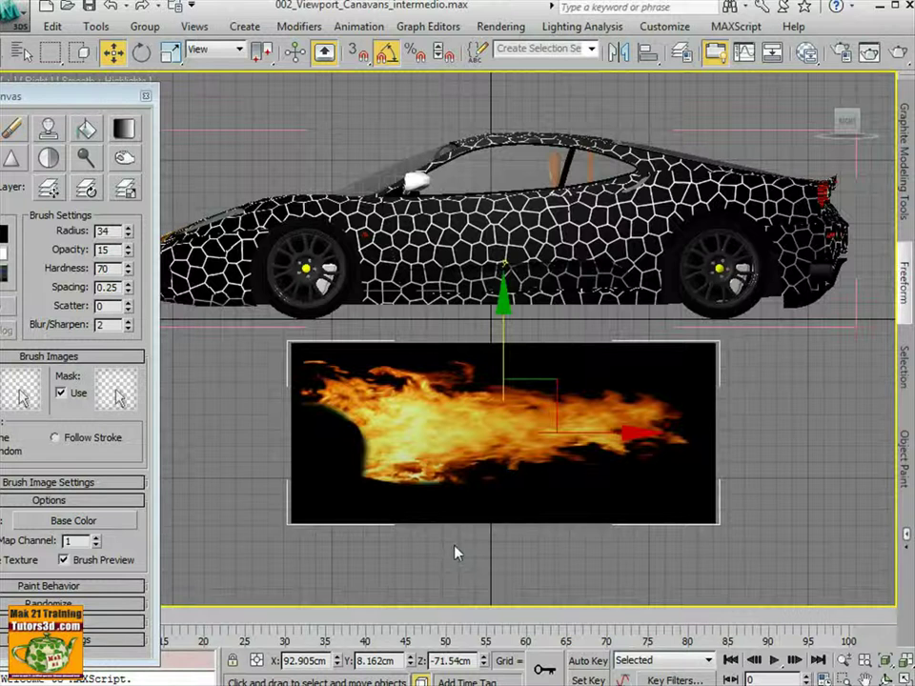
scroll(456, 553, "up", 2)
scroll(439, 541, "up", 2)
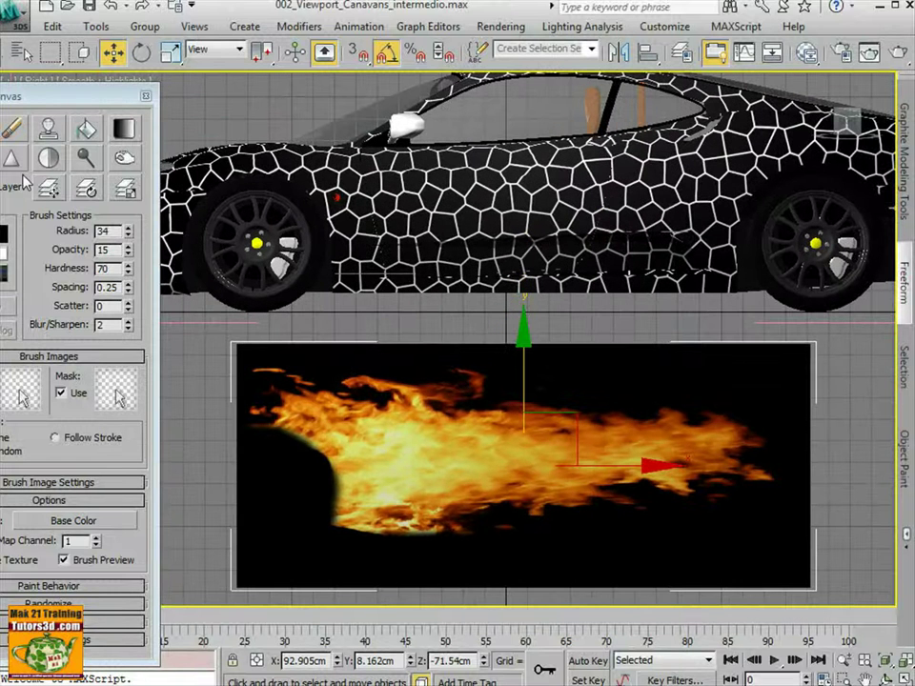
Clone from the fire plane's Diffuse Color map onto the car's Base Color texture
left_click(49, 131)
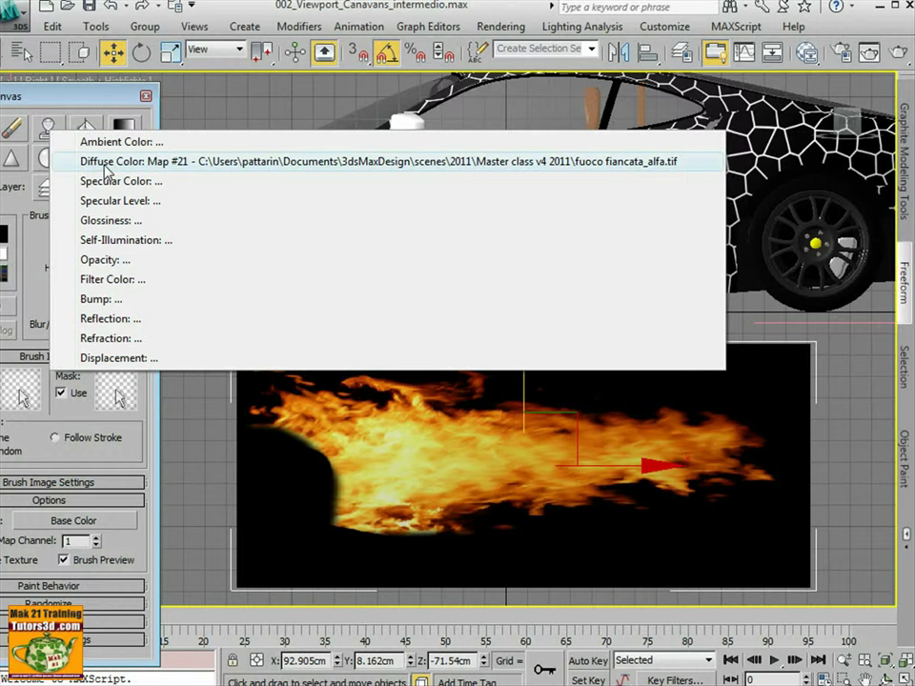
left_click(137, 162)
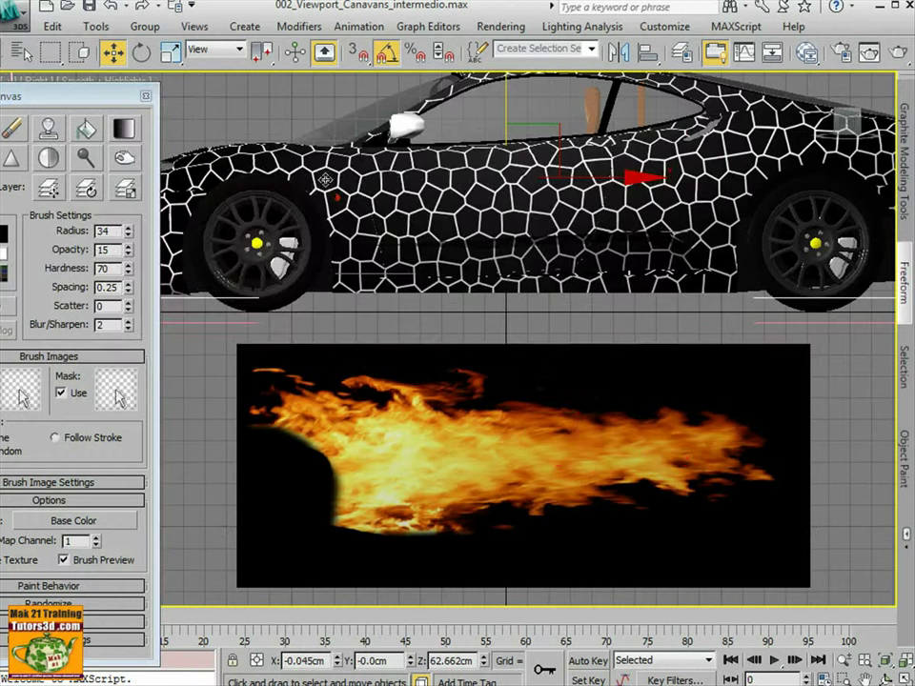
left_click(48, 133)
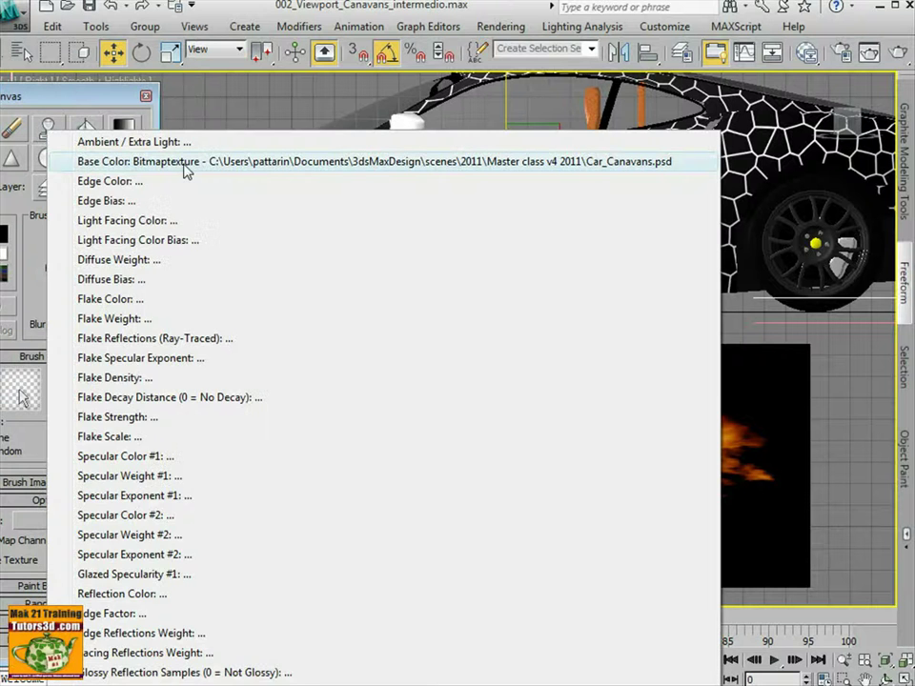
left_click(186, 164)
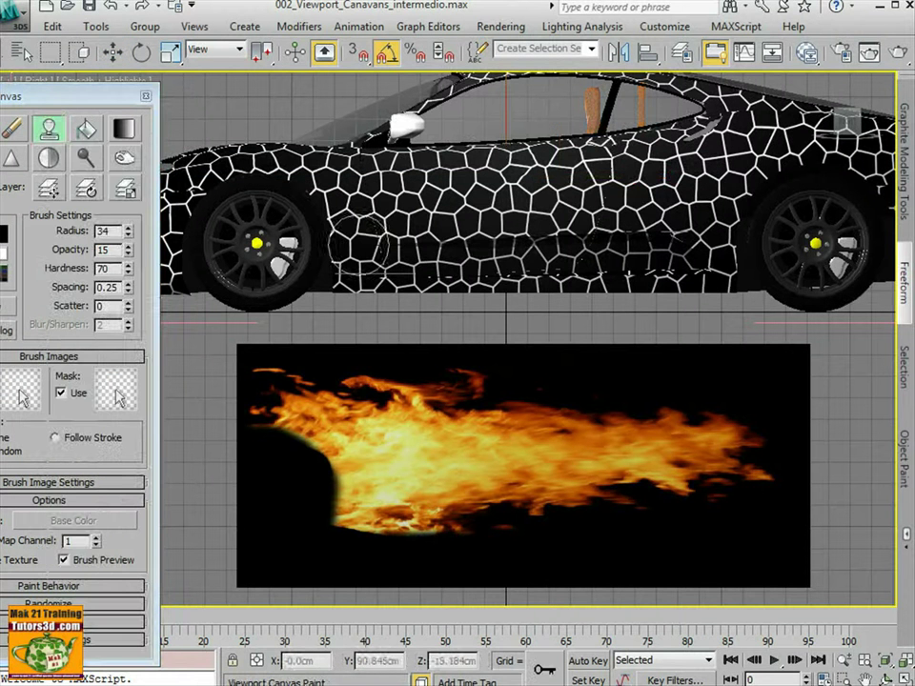
Select the top fire layer and check the Clone brush at radius 34, opacity 15, hardness 70
left_click_drag(801, 326, 766, 321)
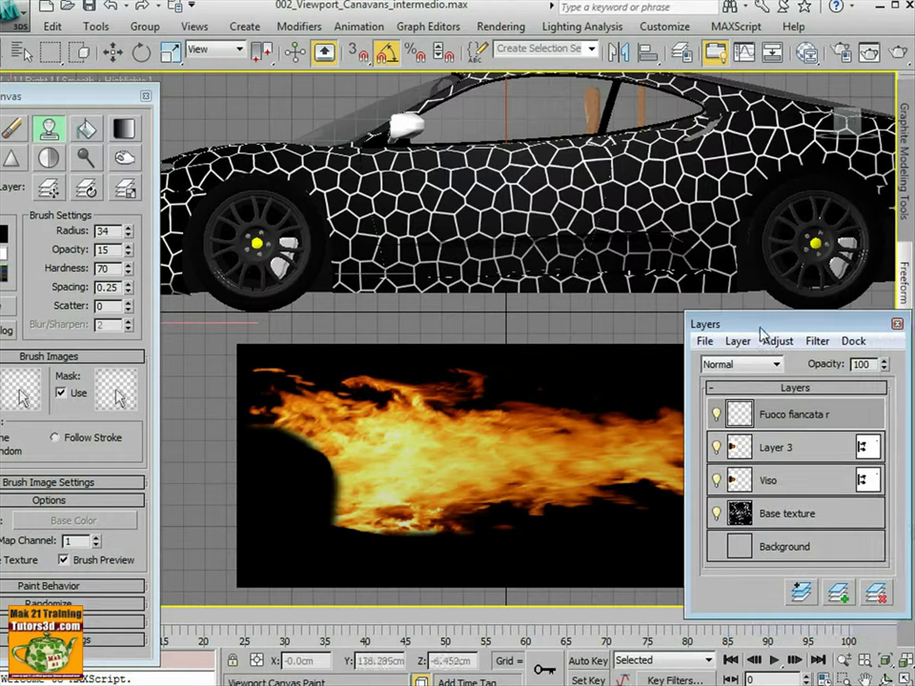
left_click(776, 416)
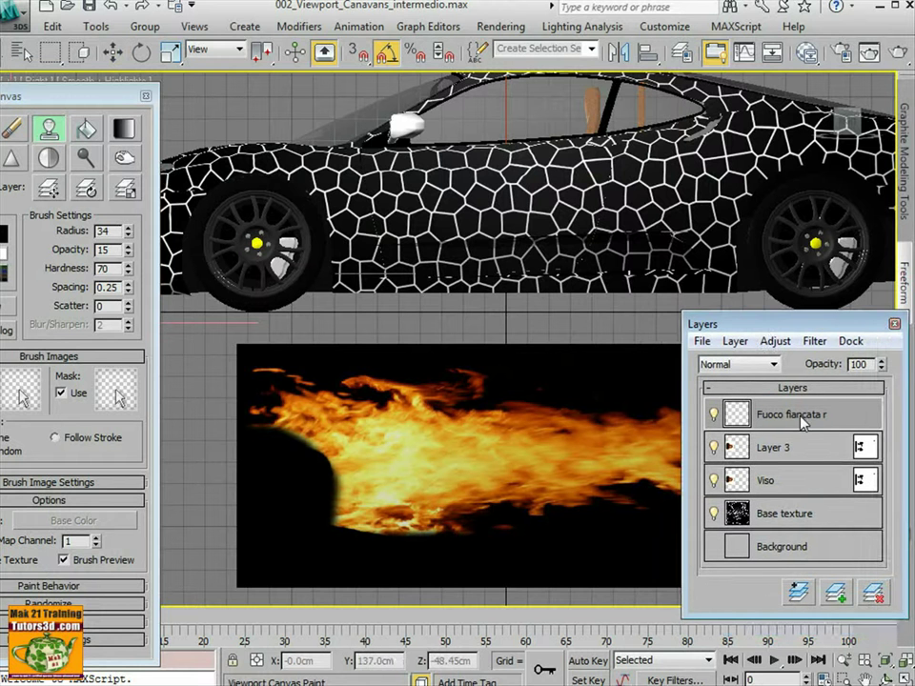
left_click_drag(804, 327, 910, 327)
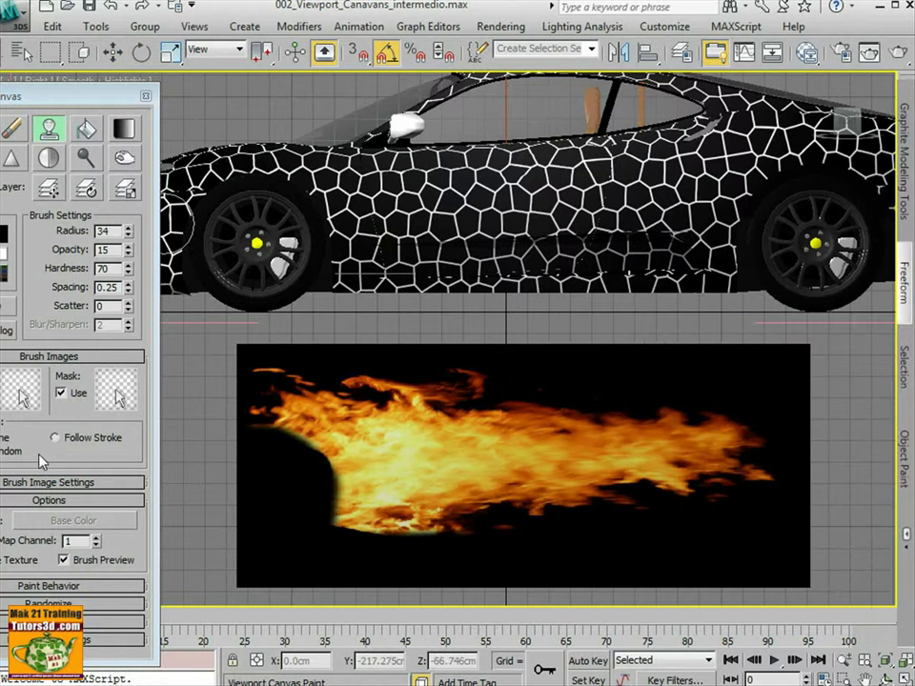
left_click(52, 482)
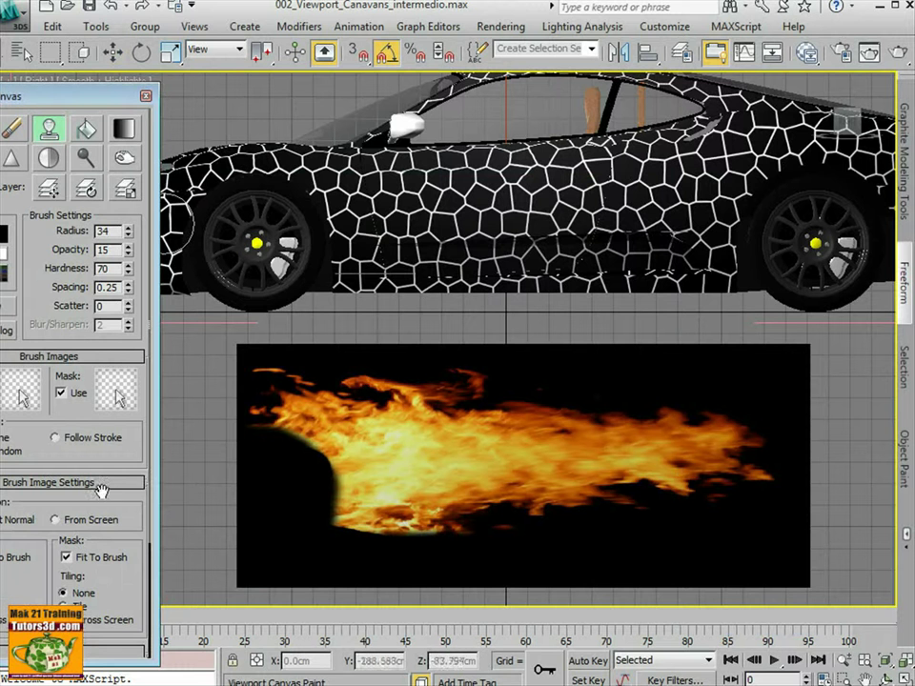
left_click_drag(61, 466, 57, 322)
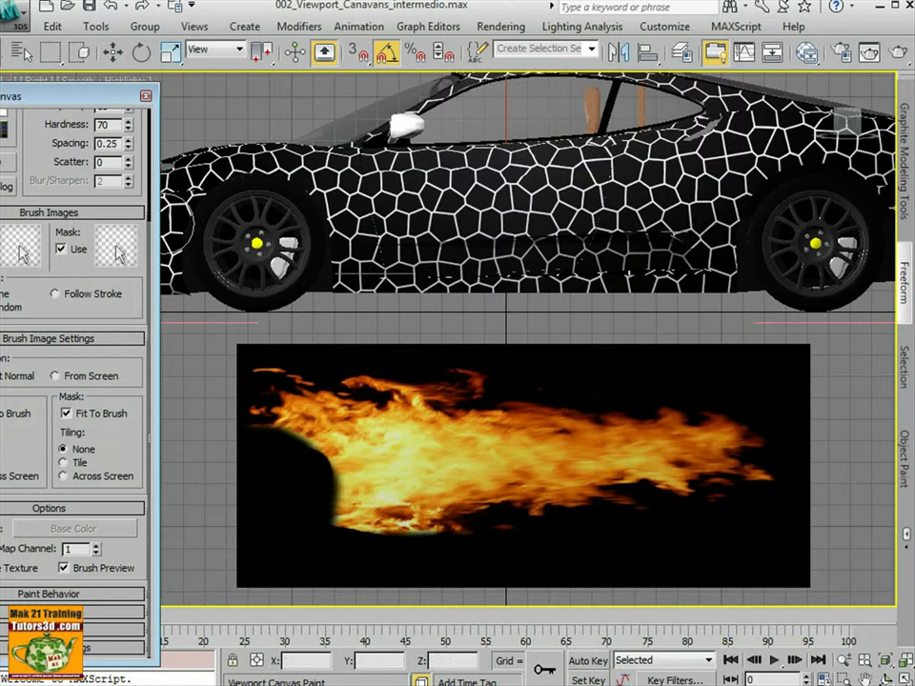
scroll(38, 381, "up", 3)
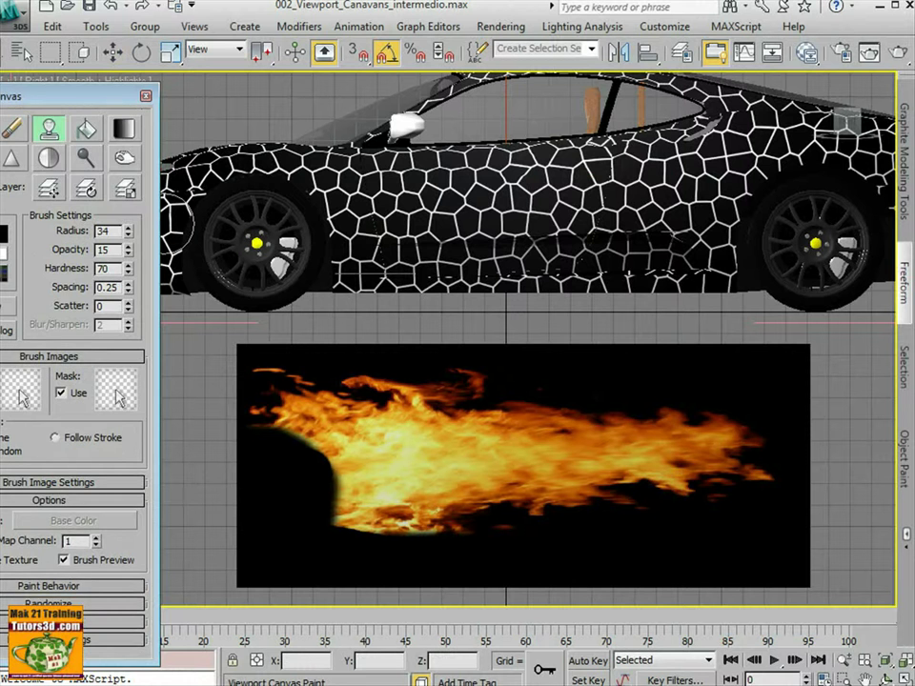
scroll(38, 515, "down", 2)
scroll(79, 529, "down", 2)
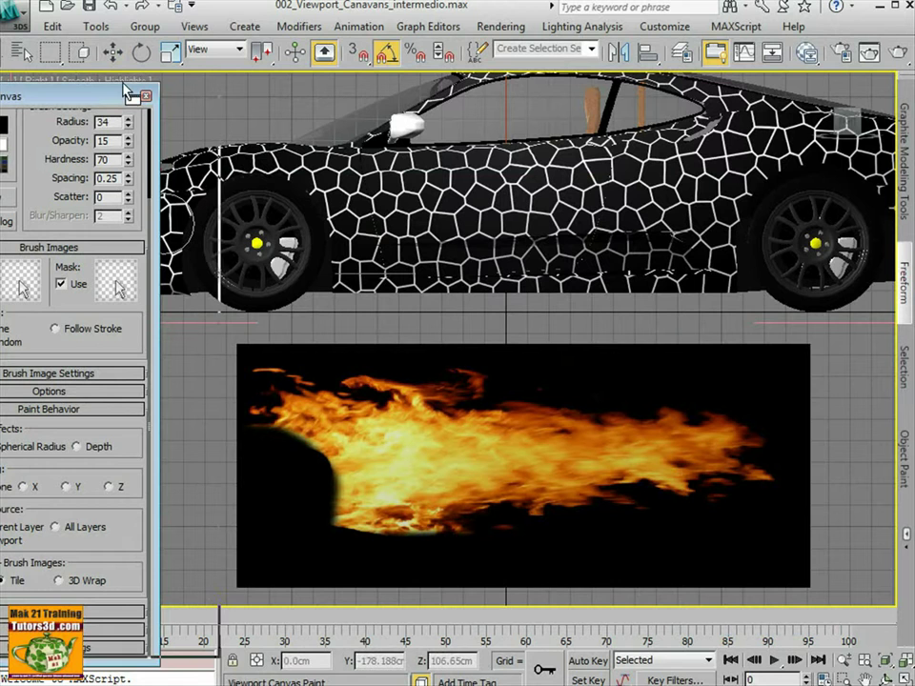
left_click_drag(124, 90, 206, 75)
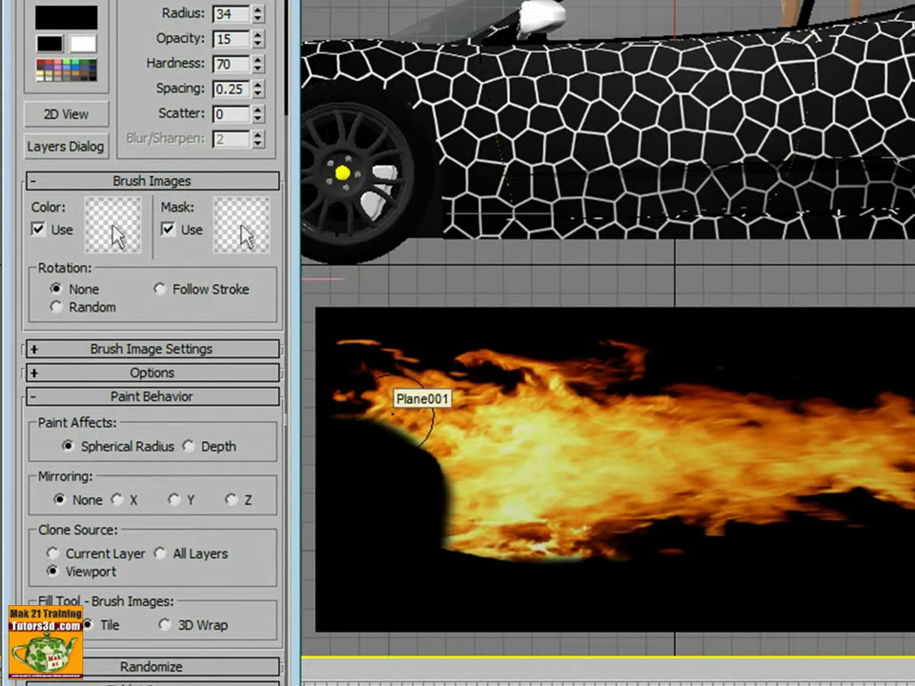
left_click(120, 500)
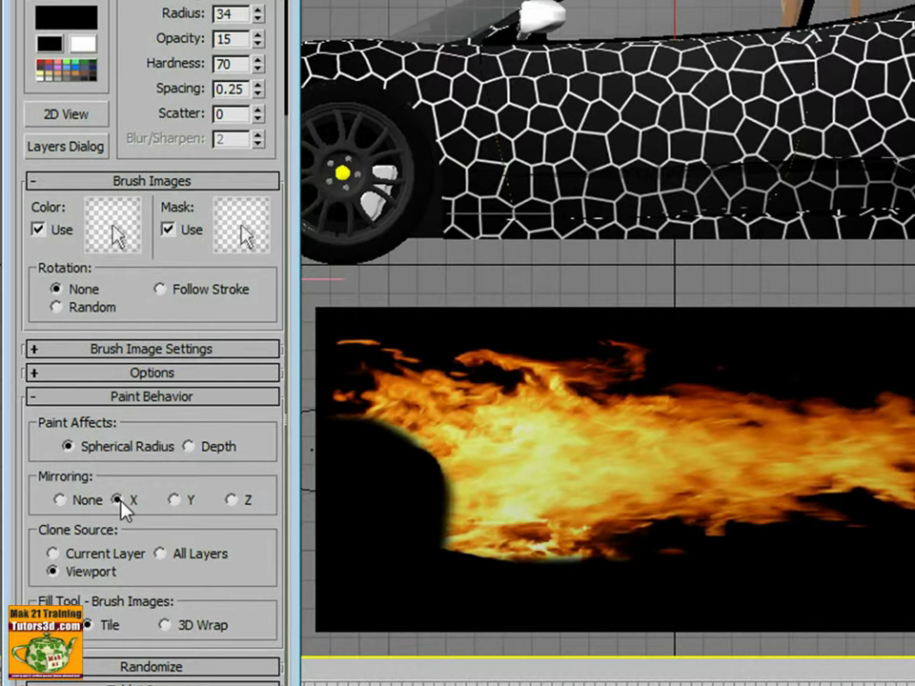
left_click(193, 499)
left_click(234, 500)
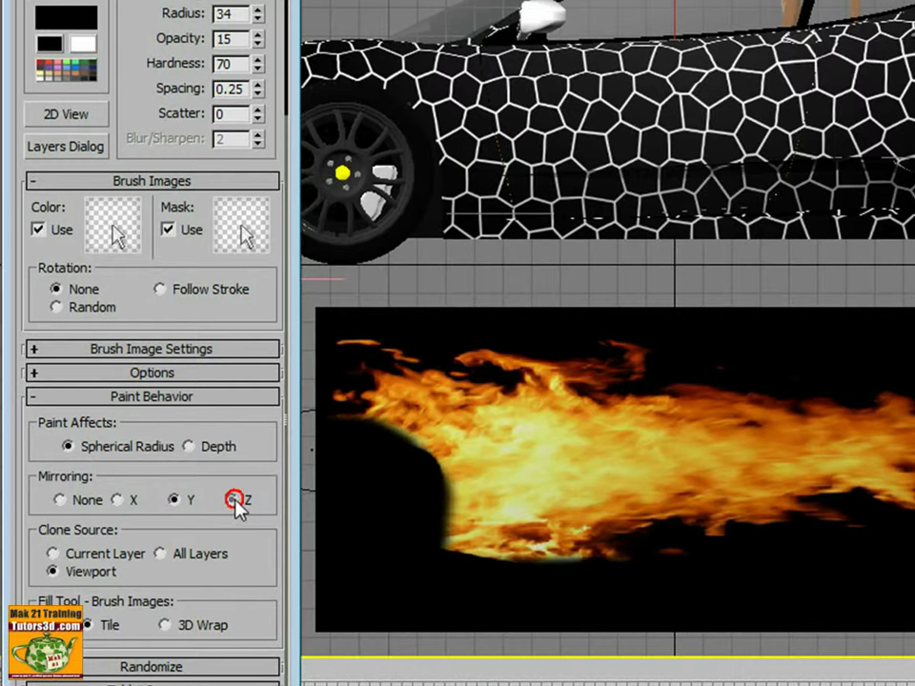
left_click(117, 499)
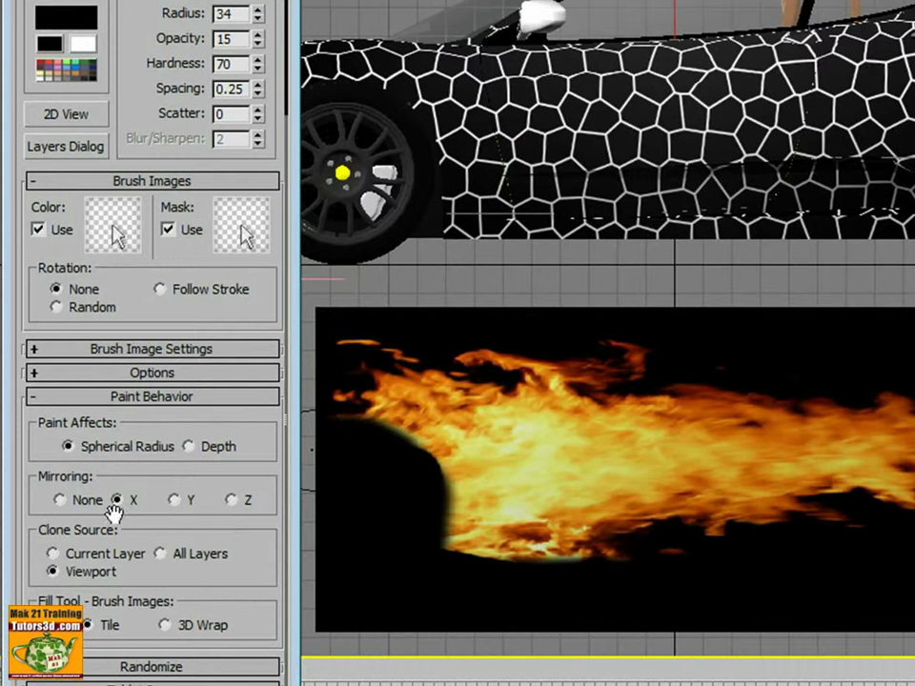
left_click(60, 500)
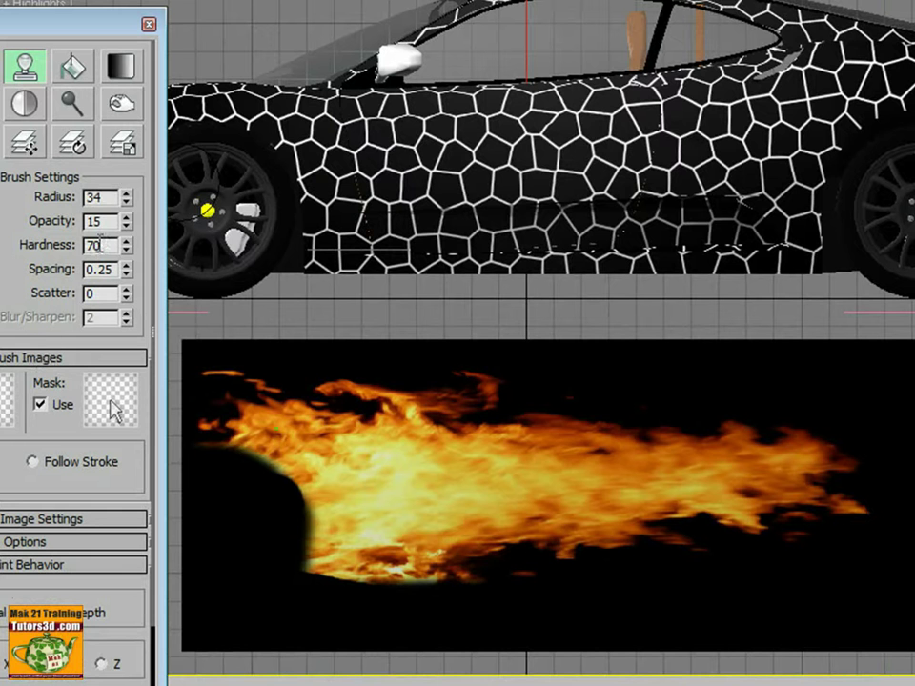
Set the clone brush to opacity 100, radius 43 and hardness 36, then clone fire onto the door
mouse_move(127, 223)
left_mouse_down()
mouse_move(135, 188)
mouse_move(203, 67)
left_mouse_up()
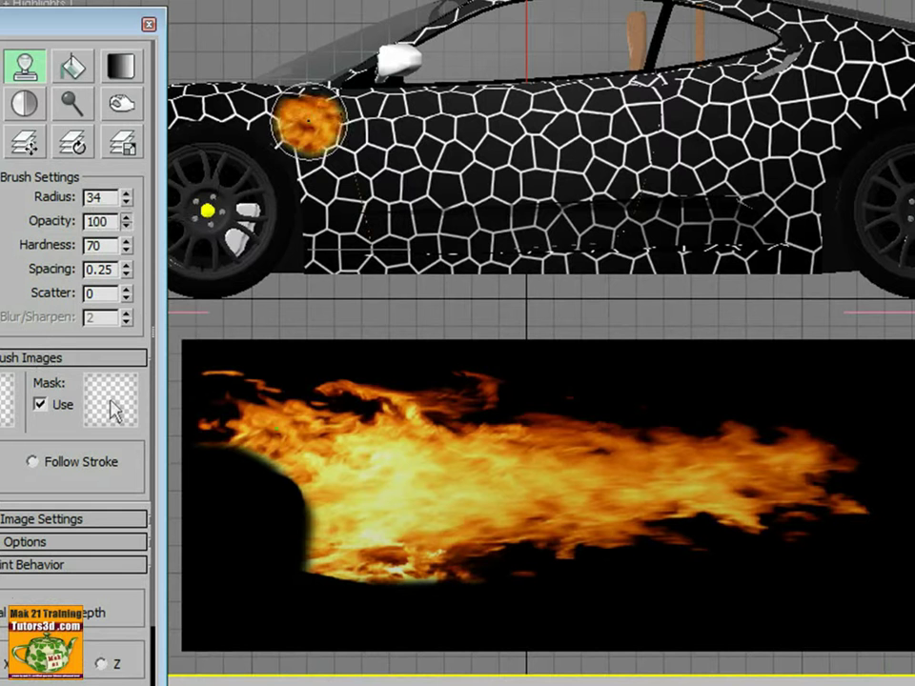
left_click(125, 192)
left_click_drag(126, 193, 126, 181)
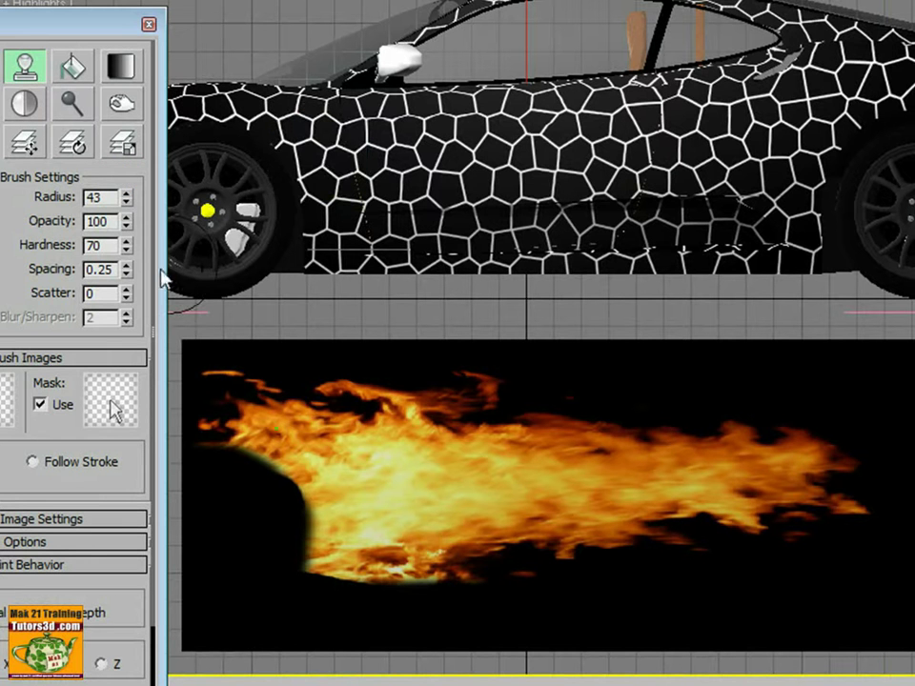
left_click_drag(126, 247, 127, 276)
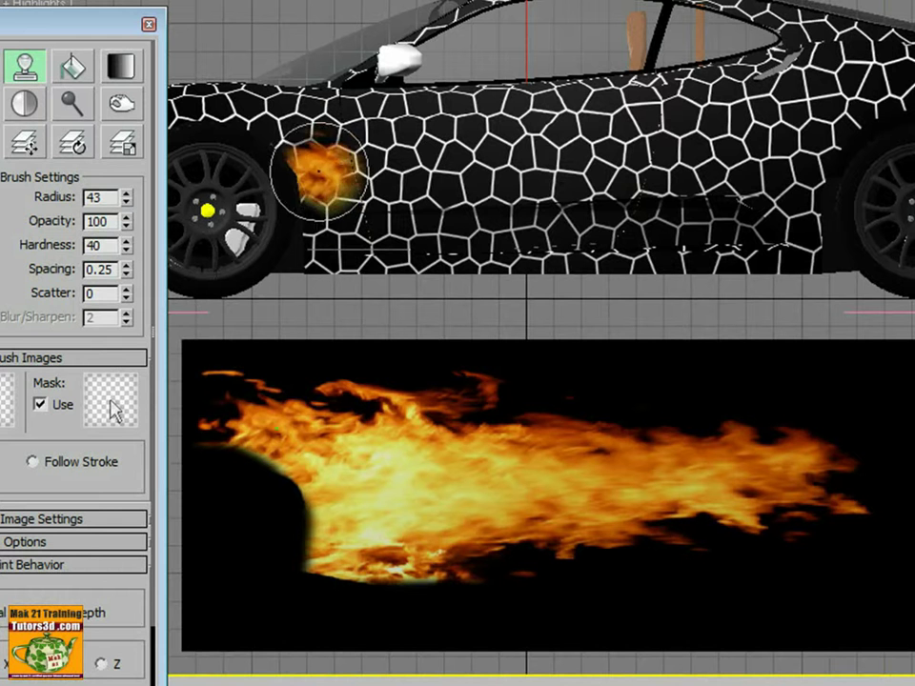
left_click_drag(127, 246, 127, 250)
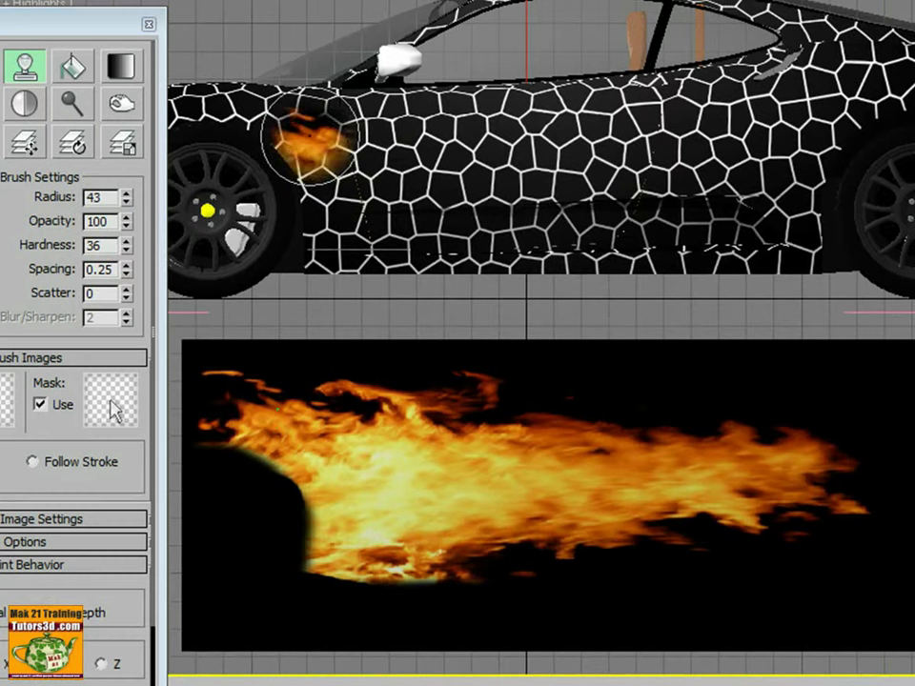
mouse_move(305, 133)
left_mouse_down()
mouse_move(391, 277)
mouse_move(434, 290)
mouse_move(487, 246)
mouse_move(410, 215)
mouse_move(420, 190)
left_mouse_up()
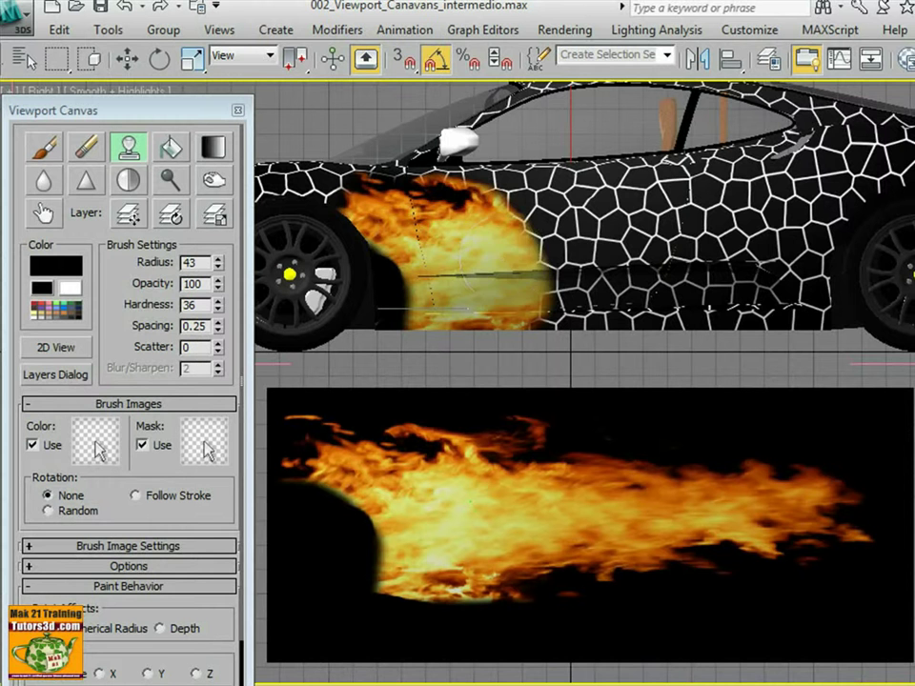
Undo the door stroke, then clone fire over the front fender arch and along the door
key("ctrl+z")
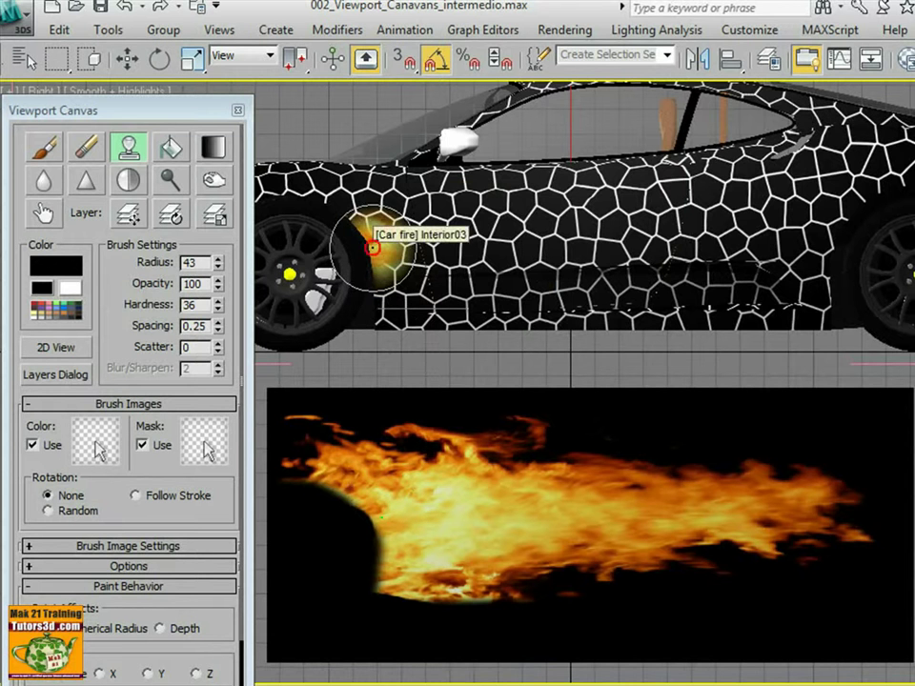
left_click_drag(377, 252, 381, 329)
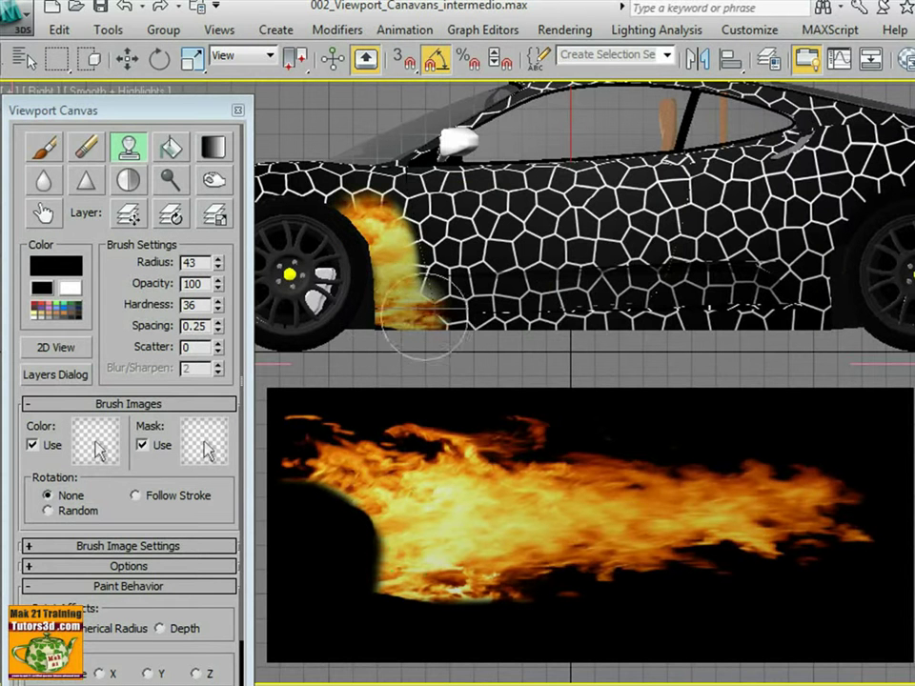
mouse_move(408, 333)
left_mouse_down()
mouse_move(424, 238)
mouse_move(462, 274)
mouse_move(465, 322)
mouse_move(503, 303)
mouse_move(479, 327)
mouse_move(490, 306)
mouse_move(547, 327)
mouse_move(539, 322)
mouse_move(561, 295)
mouse_move(637, 306)
mouse_move(620, 305)
mouse_move(732, 284)
mouse_move(534, 268)
mouse_move(522, 257)
left_mouse_up()
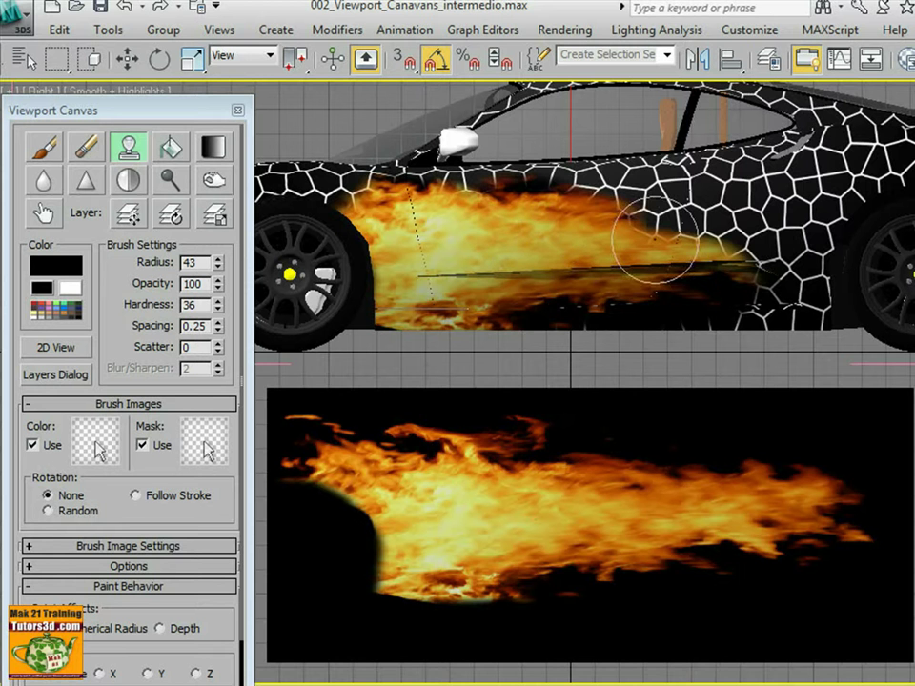
left_click_drag(581, 230, 691, 282)
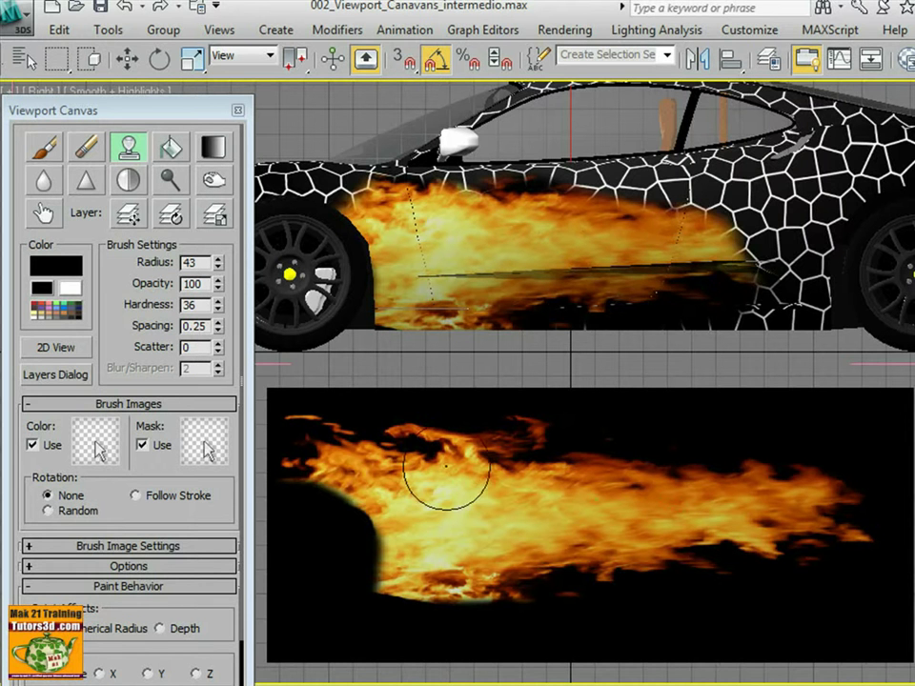
Exit clone painting and orbit to view the car in perspective
left_click(131, 149)
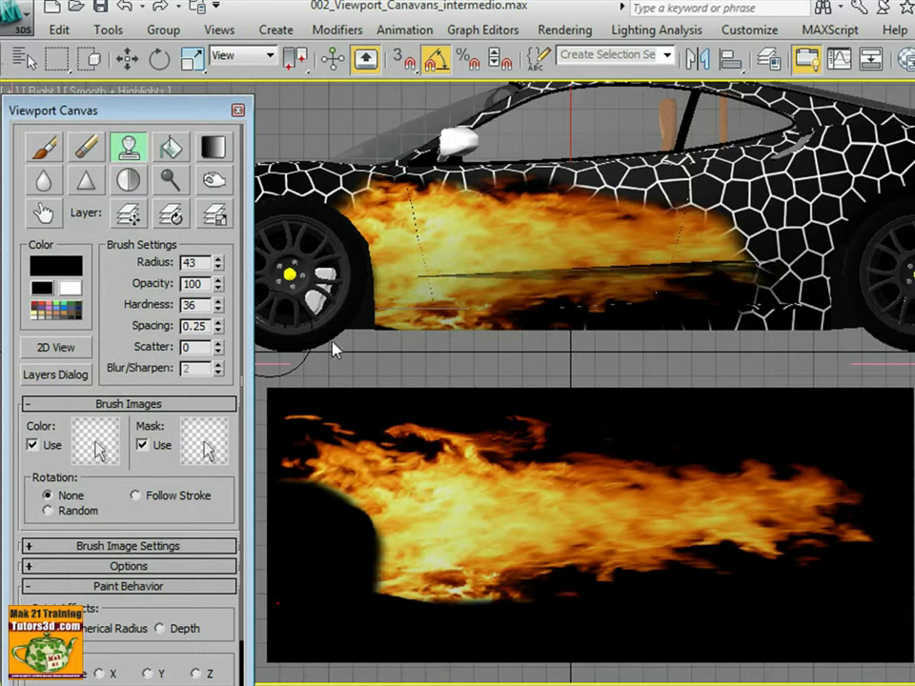
key("w")
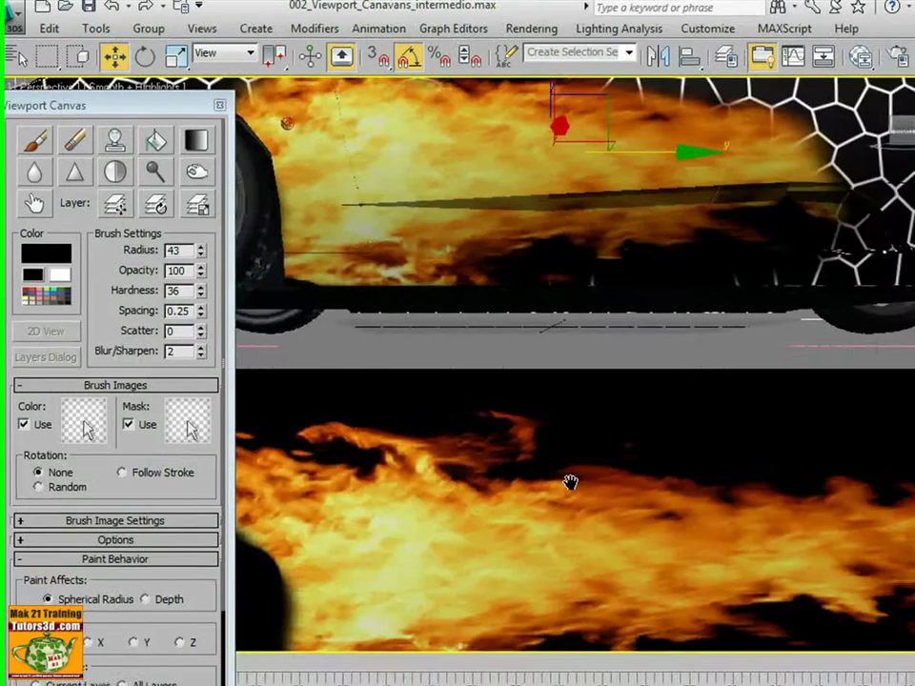
scroll(546, 459, "down", 3)
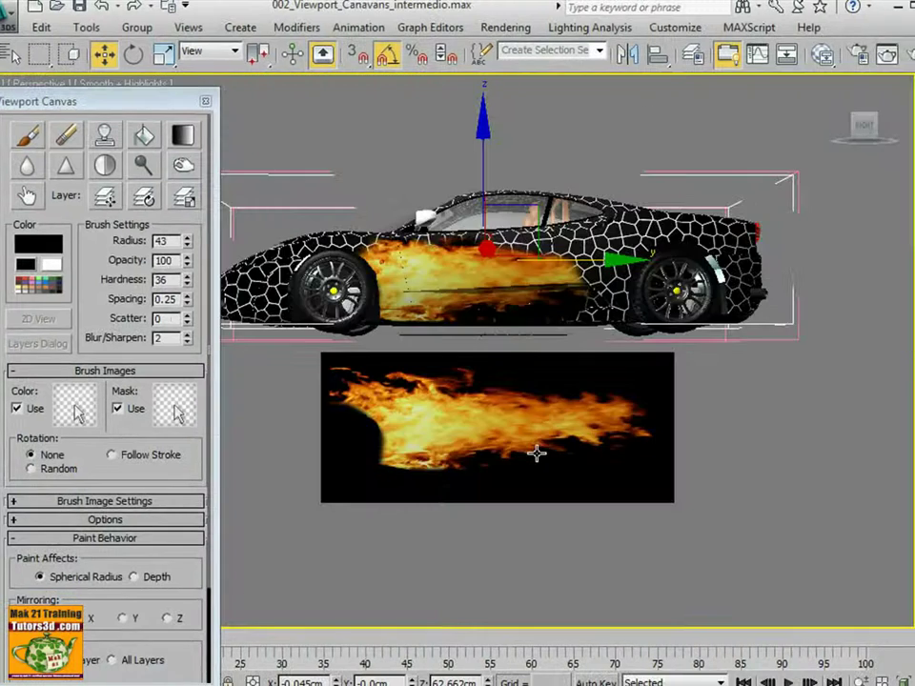
mouse_move(536, 453)
middle_mouse_down("alt")
mouse_move(663, 504)
mouse_move(831, 484)
mouse_move(886, 465)
mouse_move(820, 490)
mouse_move(714, 496)
mouse_move(518, 466)
mouse_move(515, 456)
mouse_move(613, 486)
middle_mouse_up("alt")
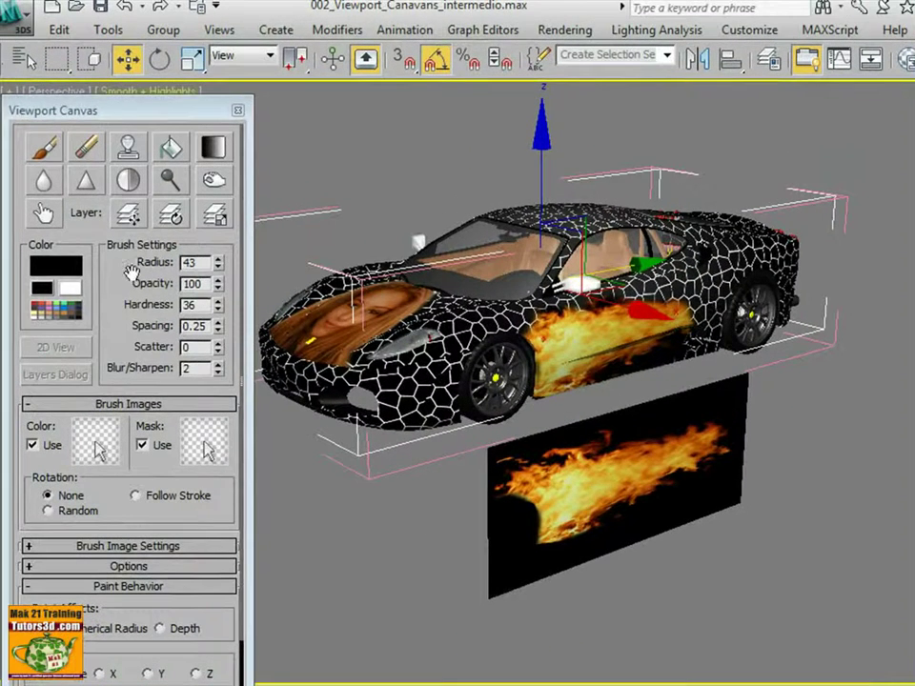
Reactivate Clone and make Fuoco fiancata the active paint layer
left_click(133, 146)
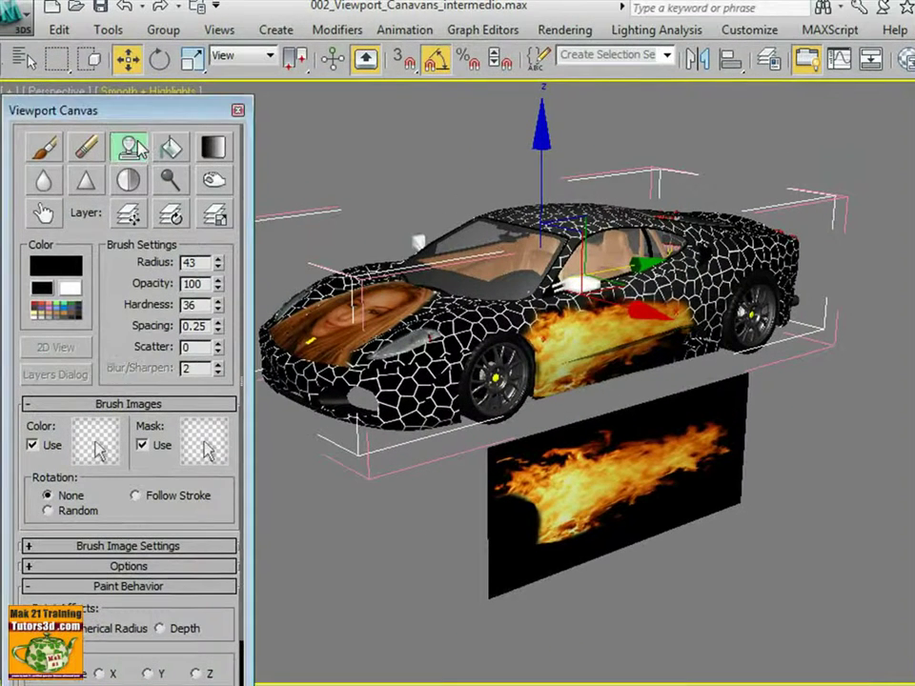
left_click(55, 375)
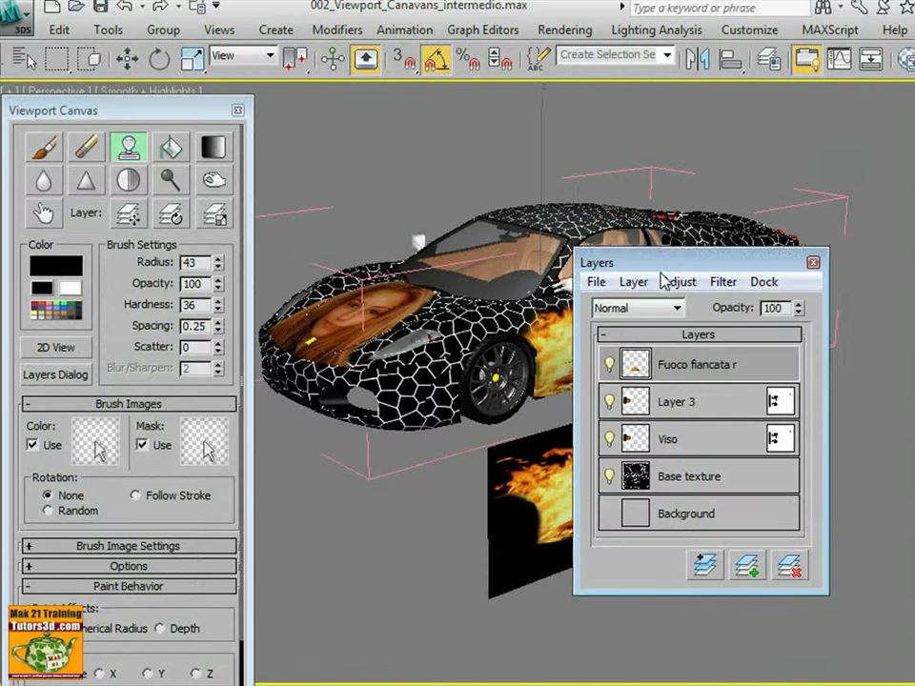
left_click_drag(664, 279, 648, 268)
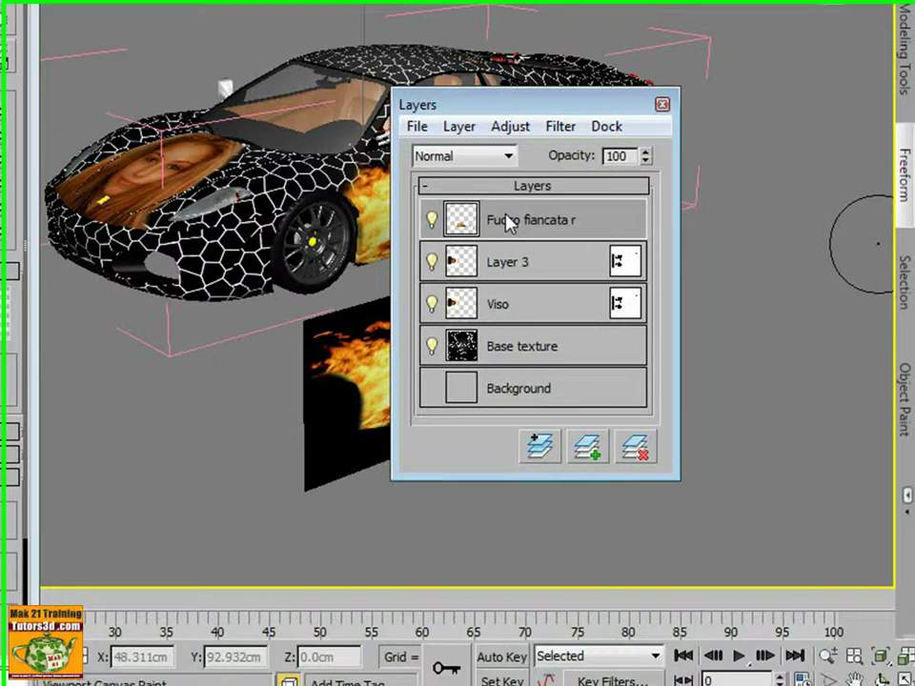
left_click(505, 219)
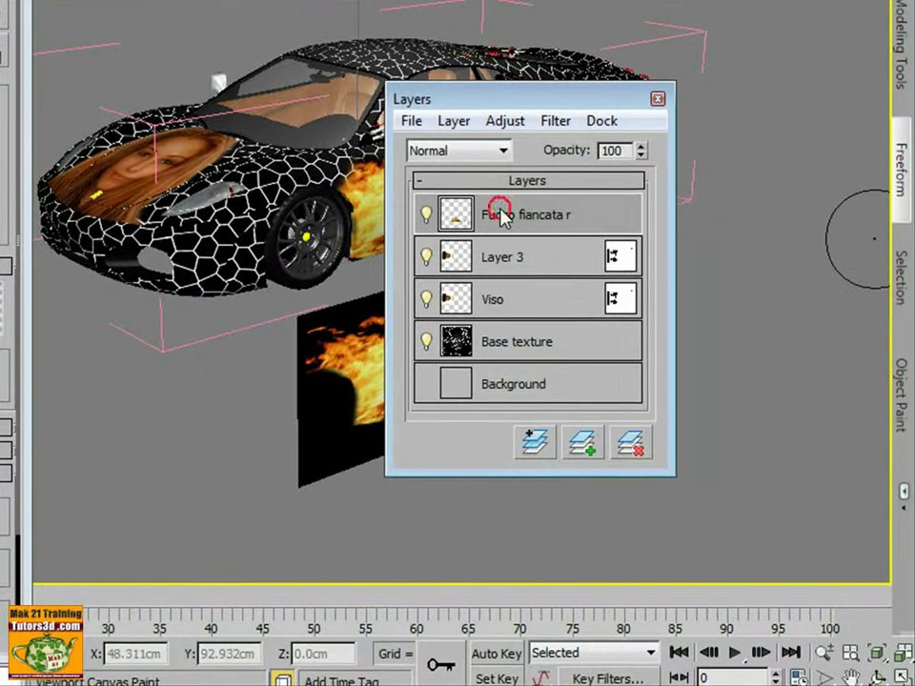
left_click_drag(537, 112, 628, 114)
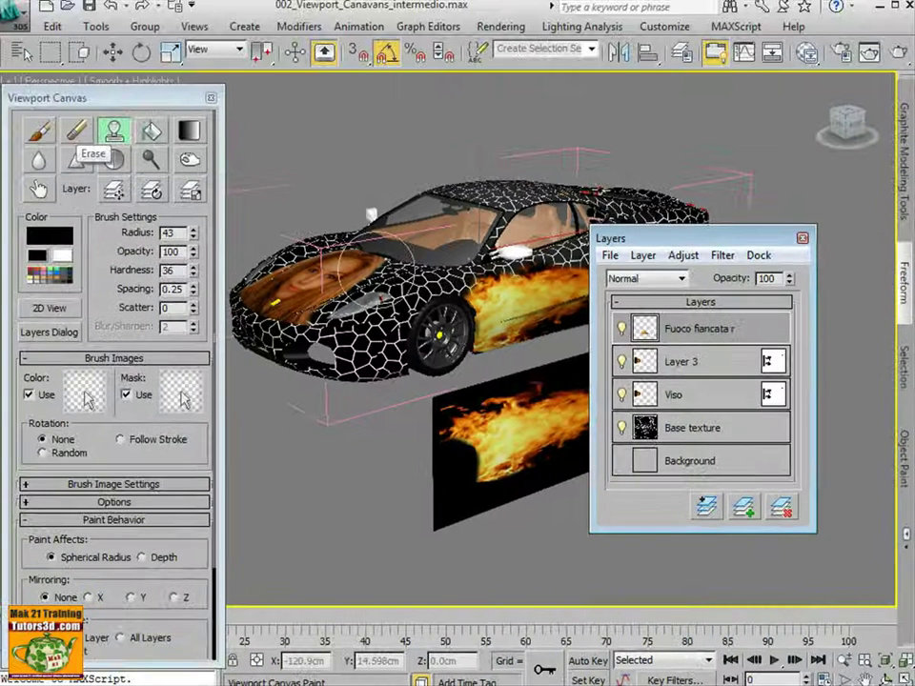
left_click_drag(664, 246, 734, 261)
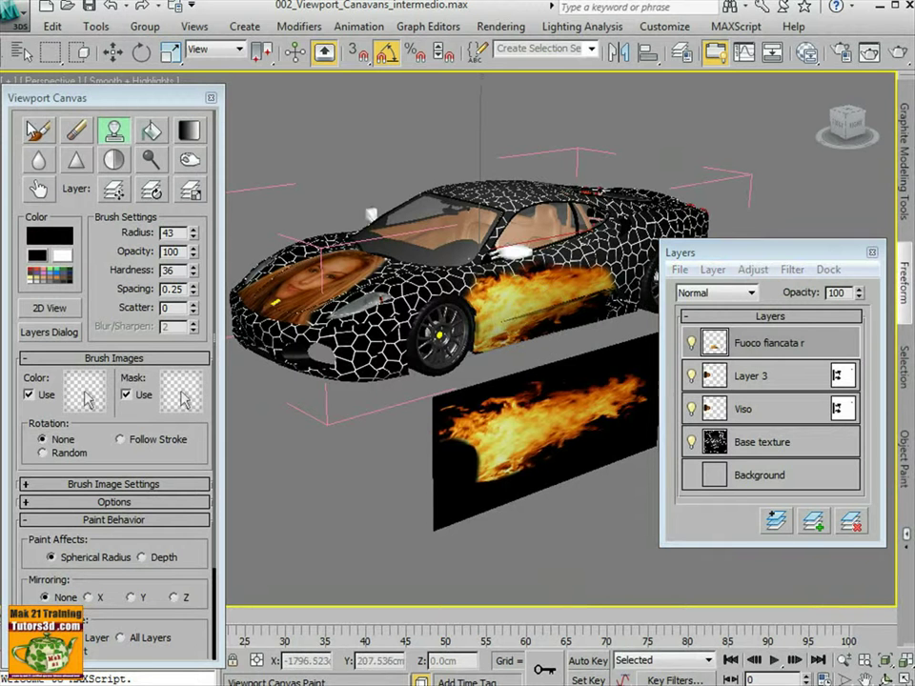
Erase the cloned fire from the car's side with the Erase tool at opacity 50
left_click(78, 130)
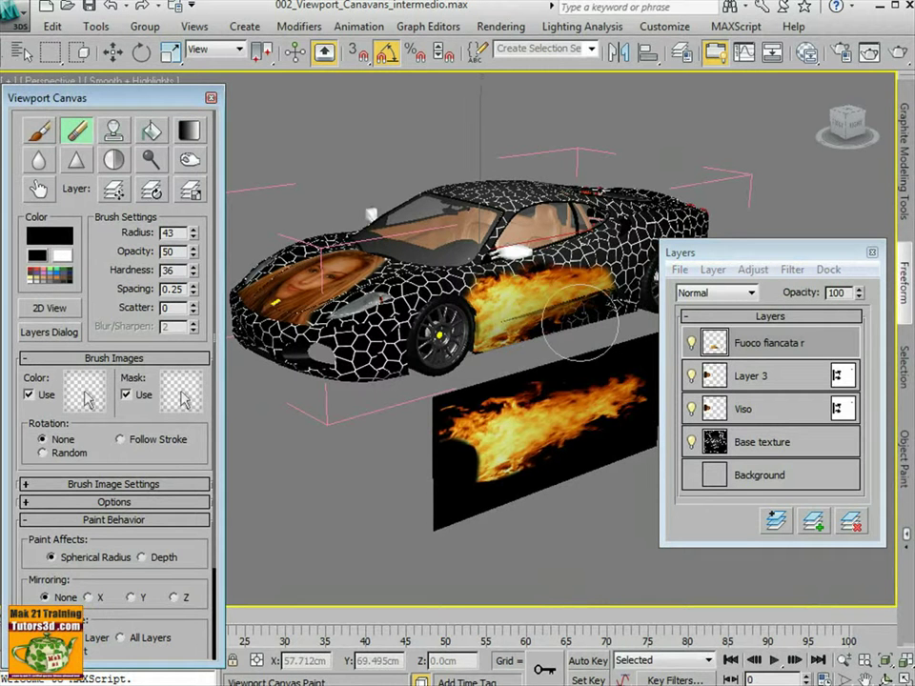
left_click_drag(496, 314, 467, 358)
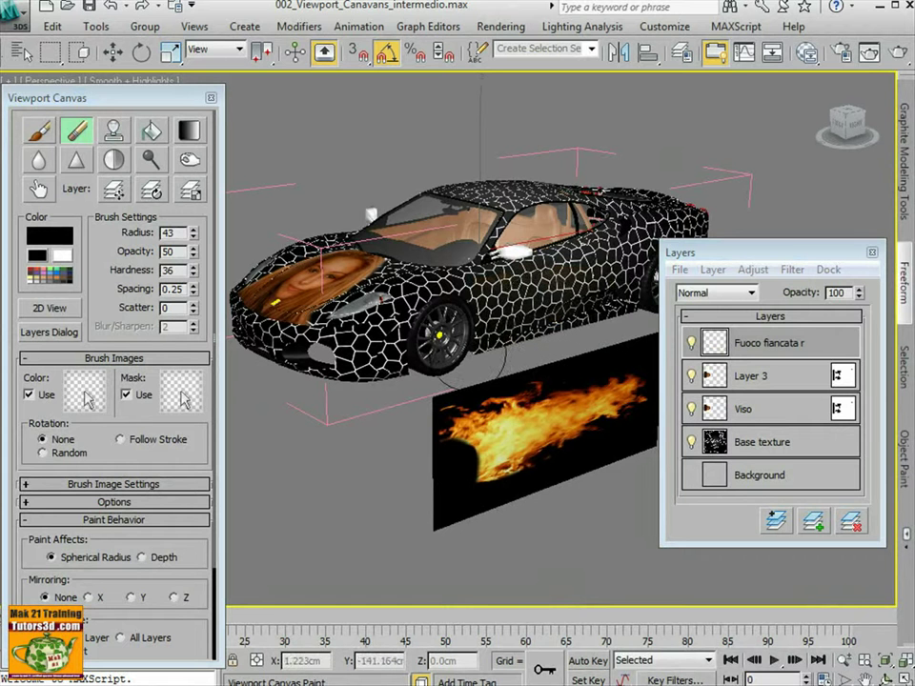
scroll(124, 443, "down", 3)
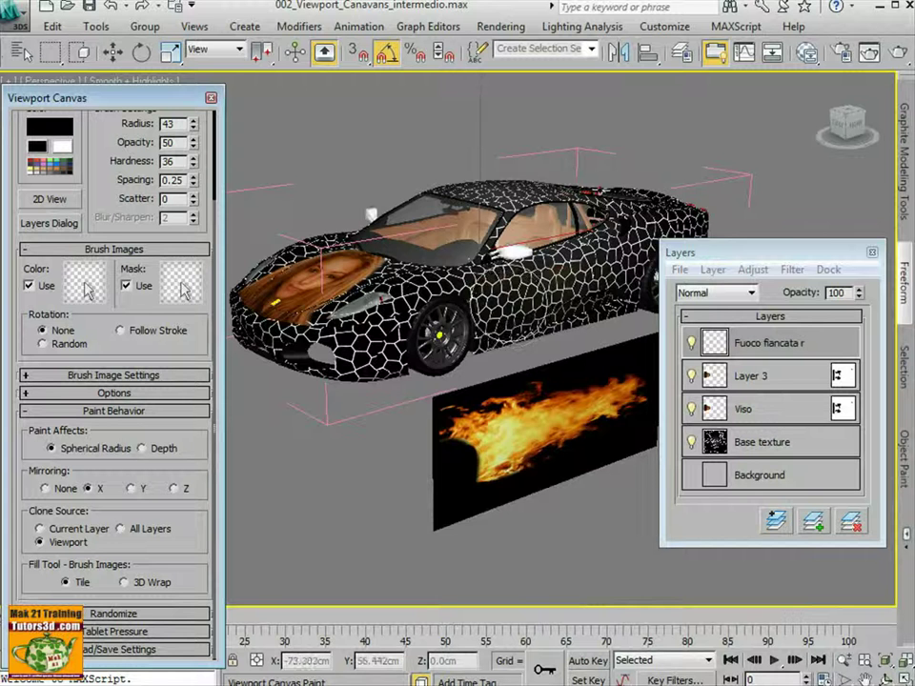
Pick orange-red from the Color Palette and select the Paint tool at opacity 100
mouse_move(395, 227)
middle_mouse_down("alt")
mouse_move(665, 110)
mouse_move(620, 410)
middle_mouse_up("alt")
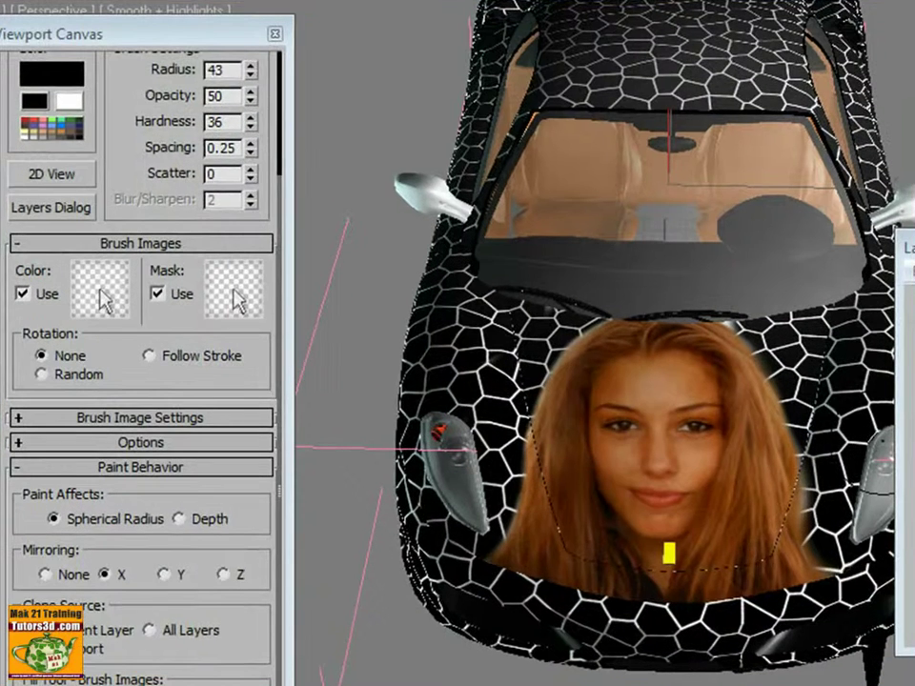
left_click(30, 124)
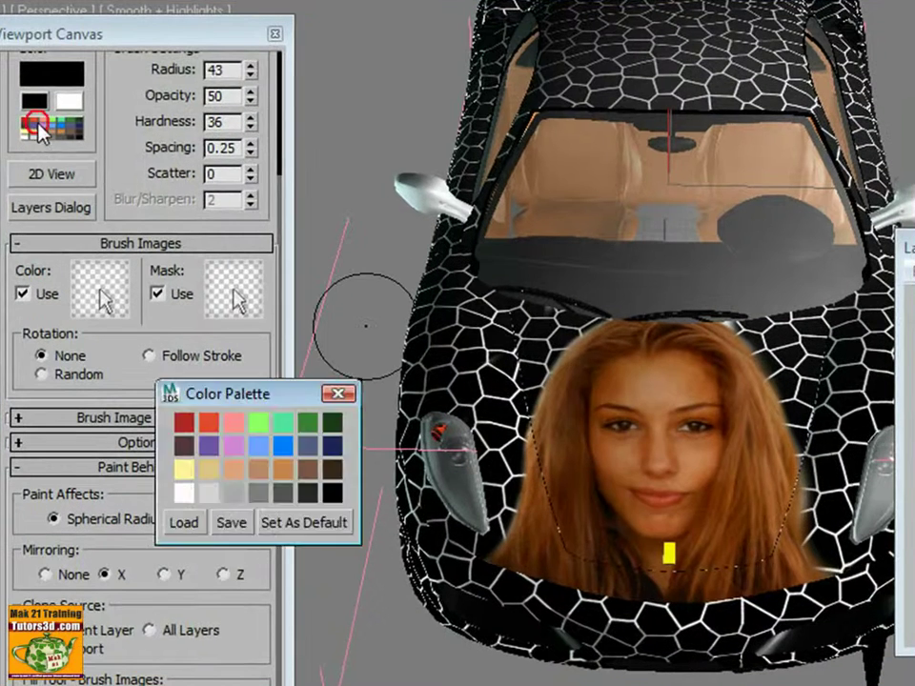
left_click(209, 424)
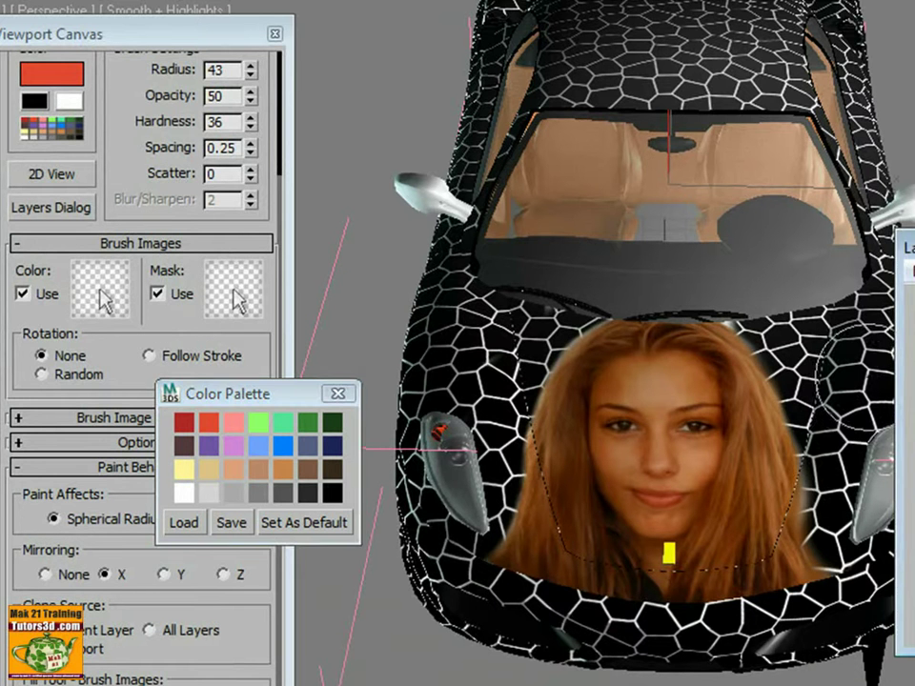
left_click_drag(125, 231, 133, 361)
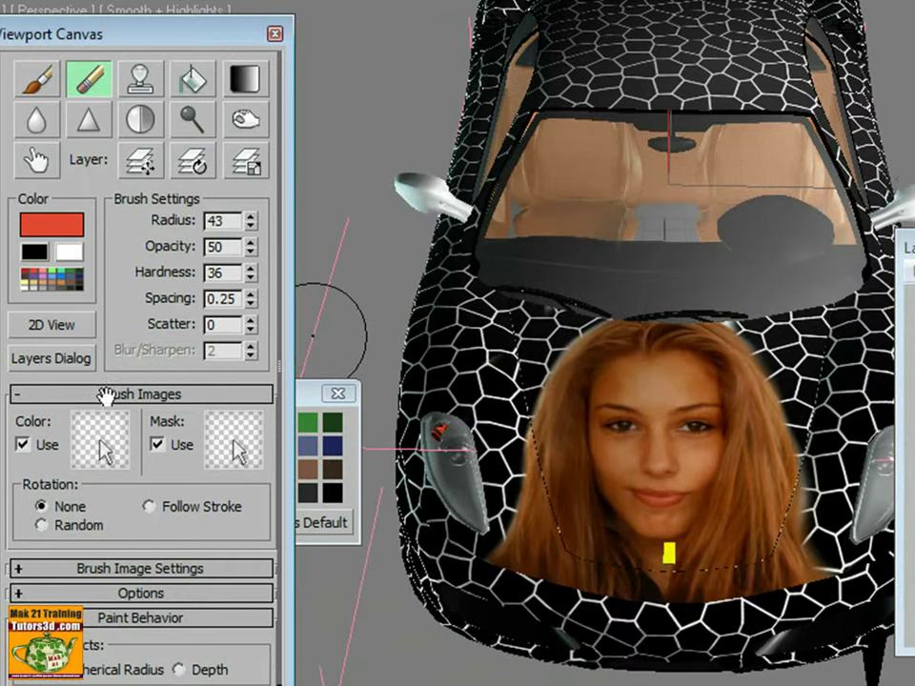
left_click(36, 78)
Paint mirrored red strokes down both sides of the hood, then undo them
left_click(851, 339)
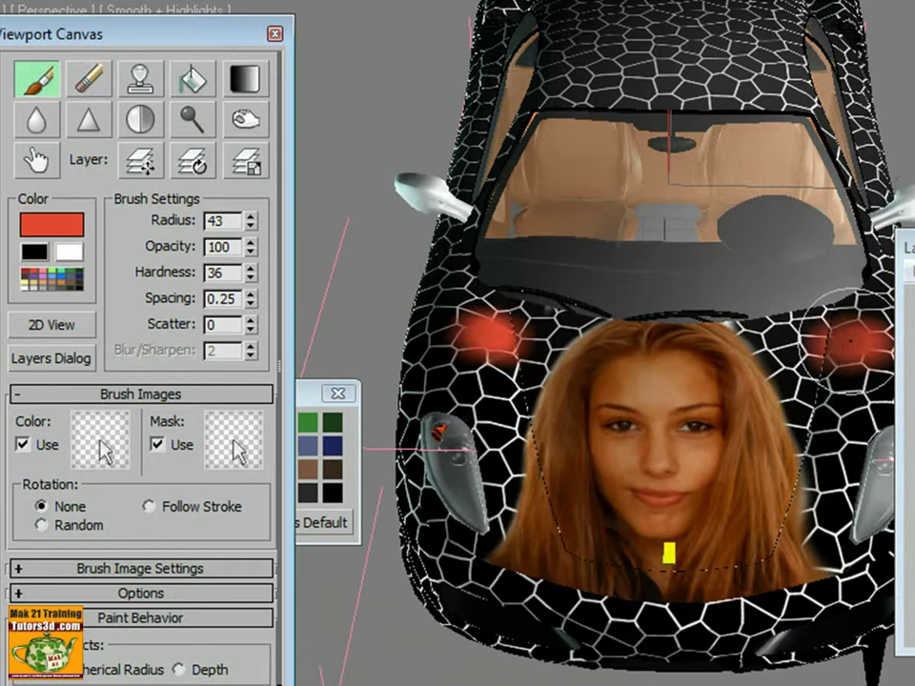
left_click_drag(851, 338, 843, 514)
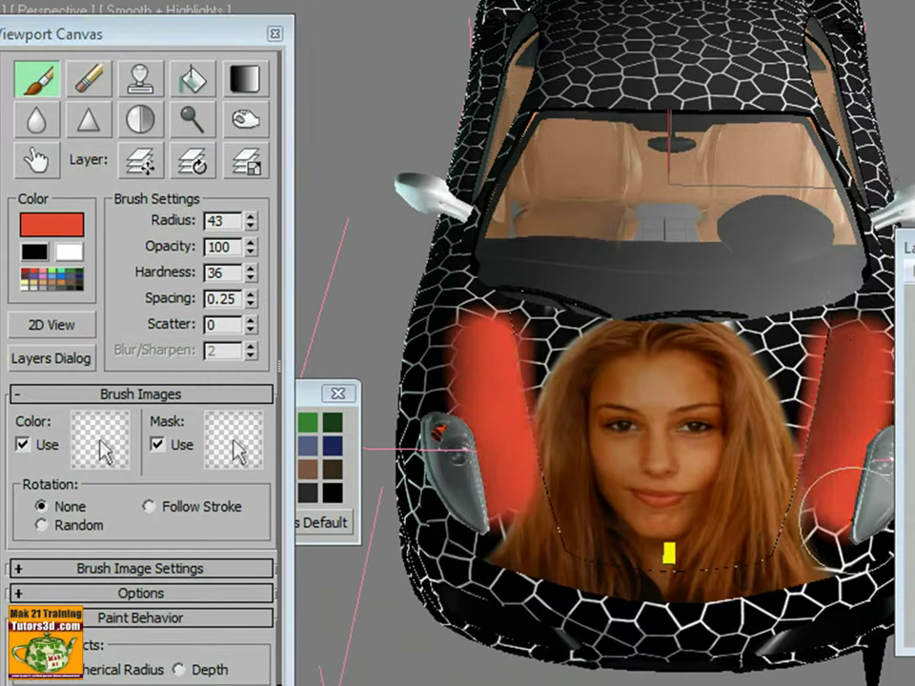
key("ctrl+z")
left_click(776, 514)
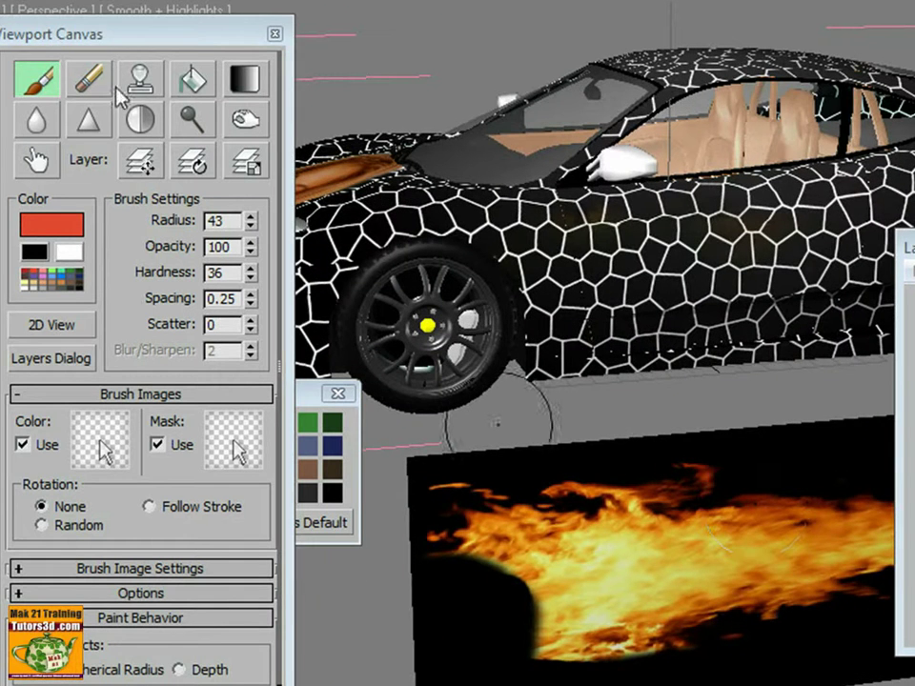
Clone fire from the flat panel onto the lower car body and fender between the wheels
left_click(140, 78)
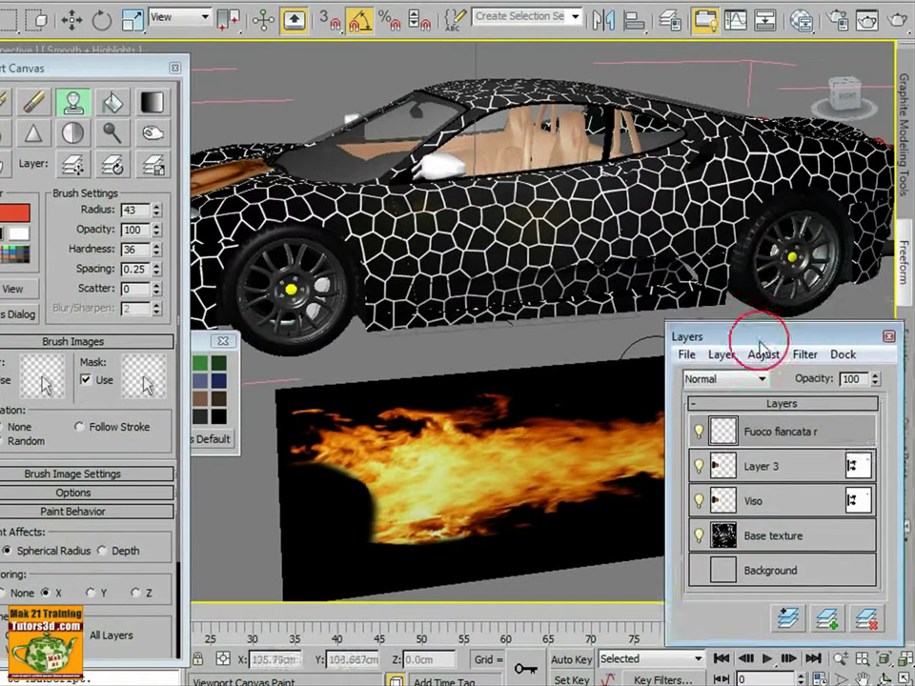
left_click_drag(763, 301, 910, 355)
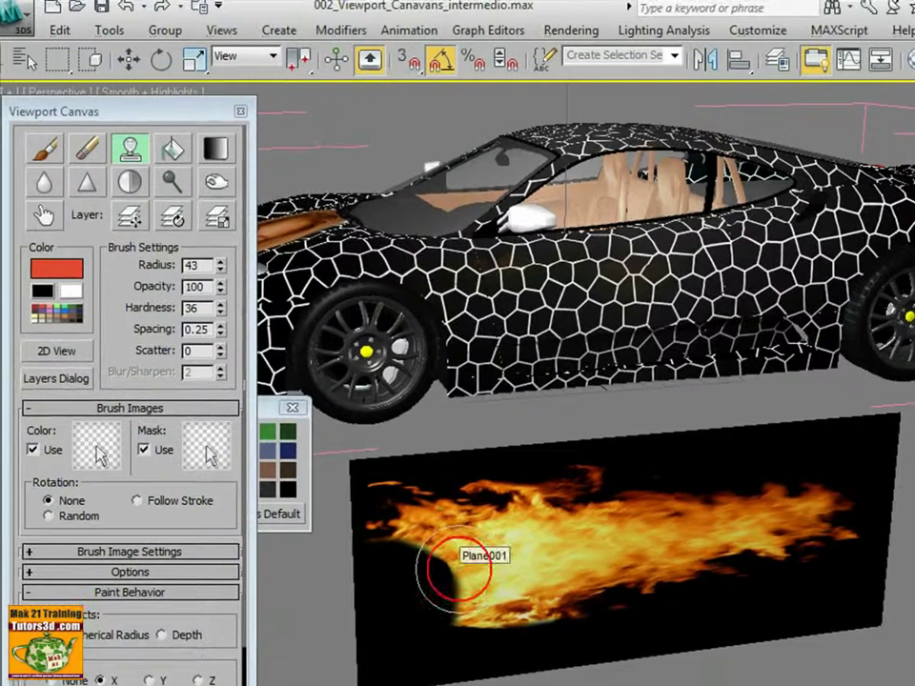
left_click_drag(454, 568, 458, 511)
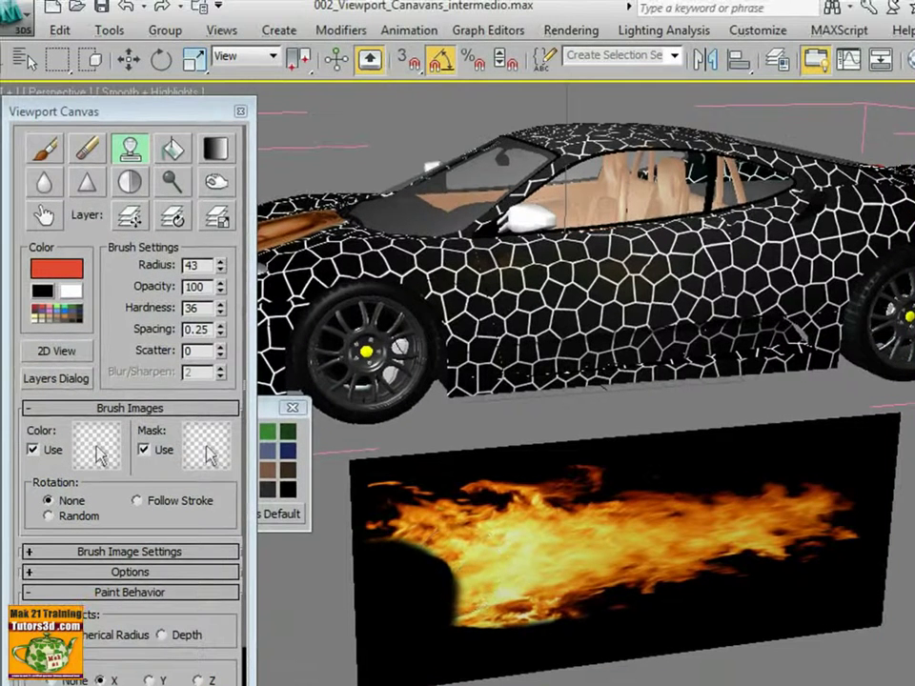
mouse_move(429, 376)
left_mouse_down()
mouse_move(419, 286)
mouse_move(459, 288)
mouse_move(439, 368)
mouse_move(474, 398)
mouse_move(535, 388)
mouse_move(653, 291)
mouse_move(633, 345)
mouse_move(614, 354)
mouse_move(756, 326)
mouse_move(822, 292)
mouse_move(643, 333)
left_mouse_up()
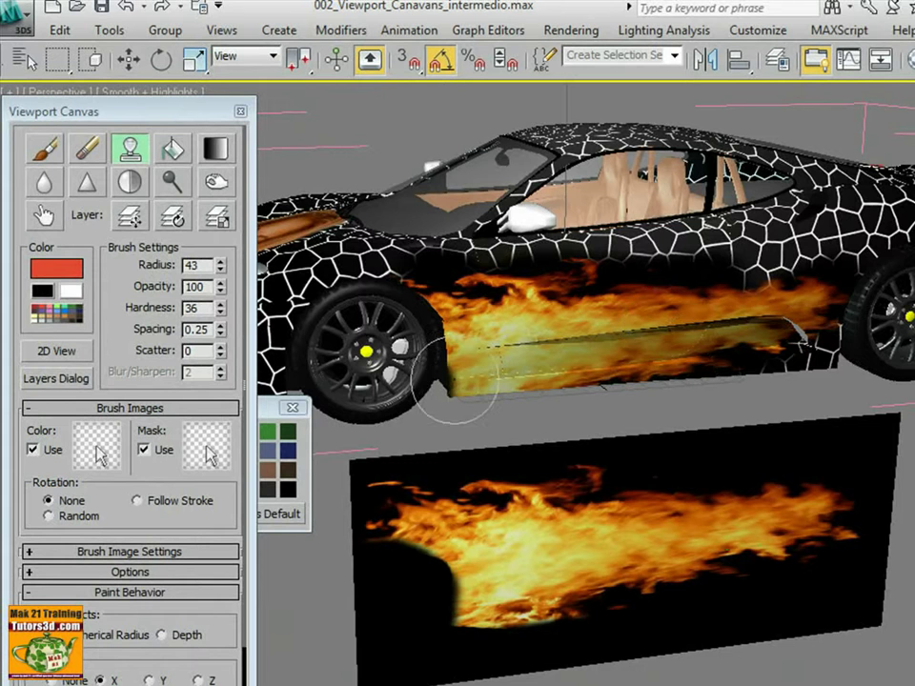
mouse_move(469, 372)
middle_mouse_down("alt")
mouse_move(458, 373)
mouse_move(617, 416)
middle_mouse_up("alt")
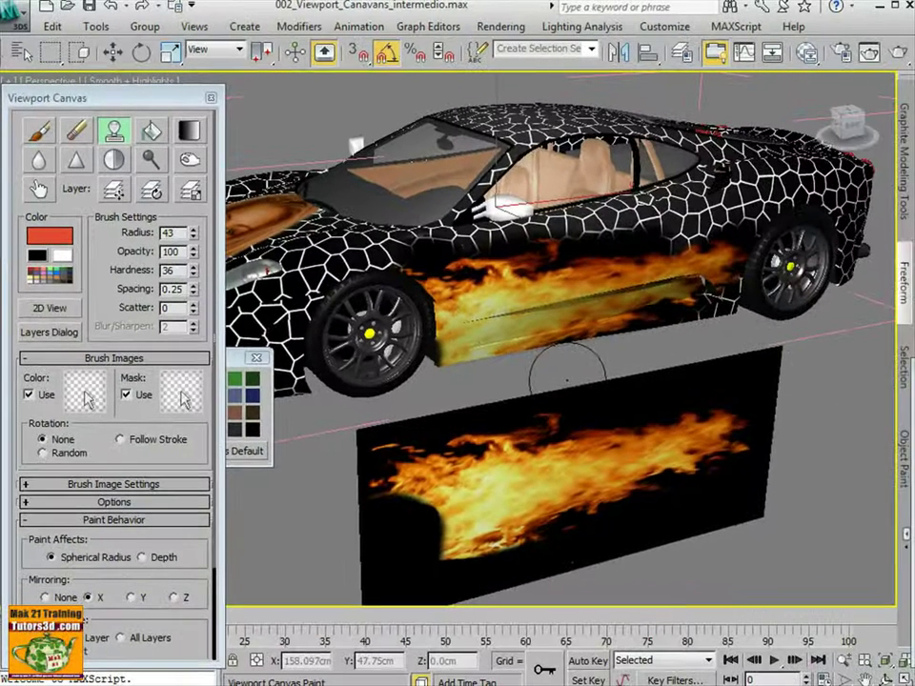
left_click_drag(862, 376, 765, 349)
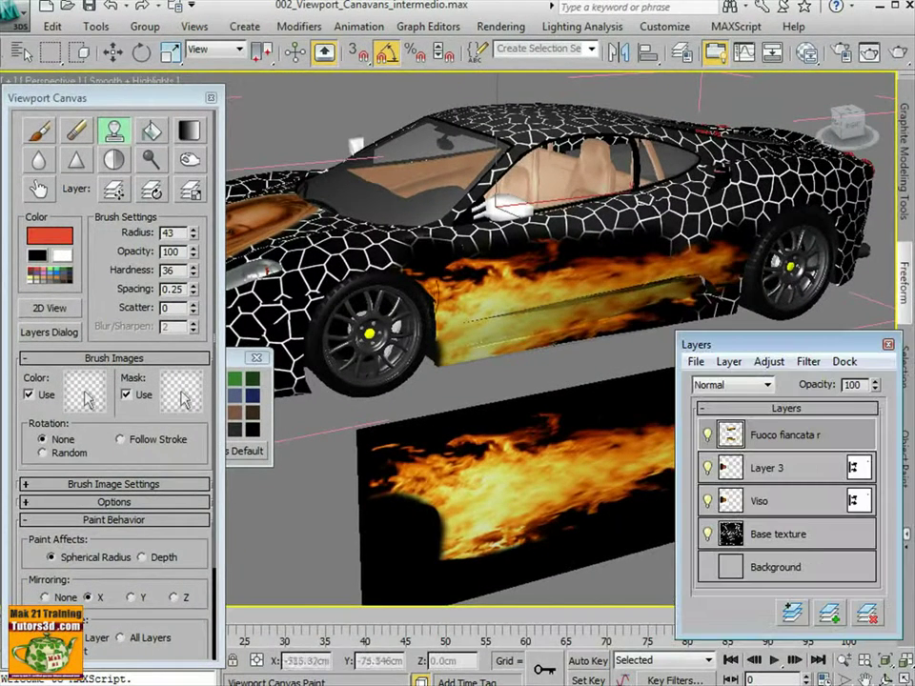
Add a white layer mask to the Fuoco fiancata layer and make the mask the paint target
left_click(113, 131)
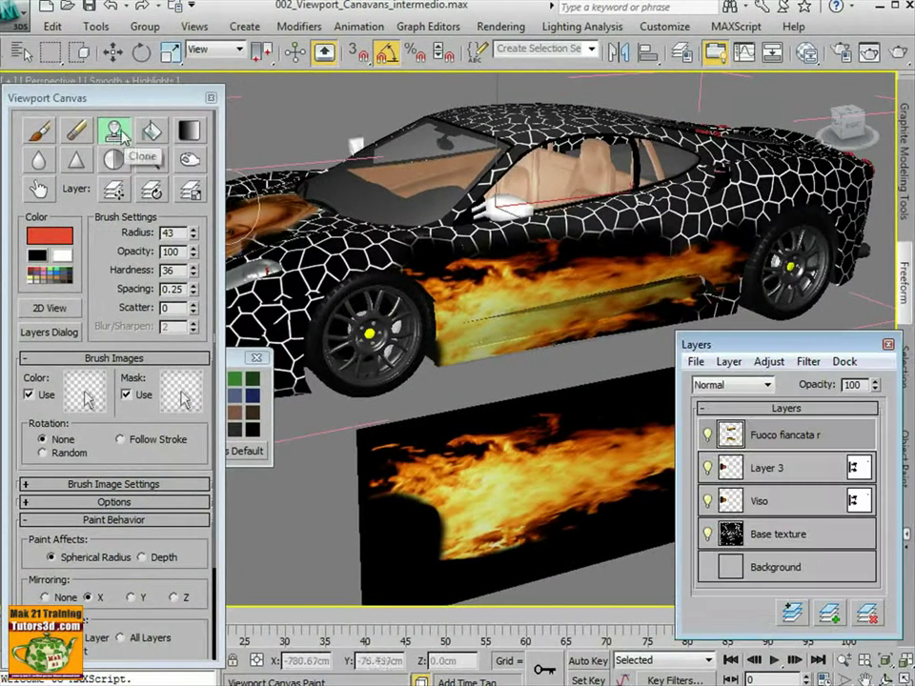
right_click(325, 308)
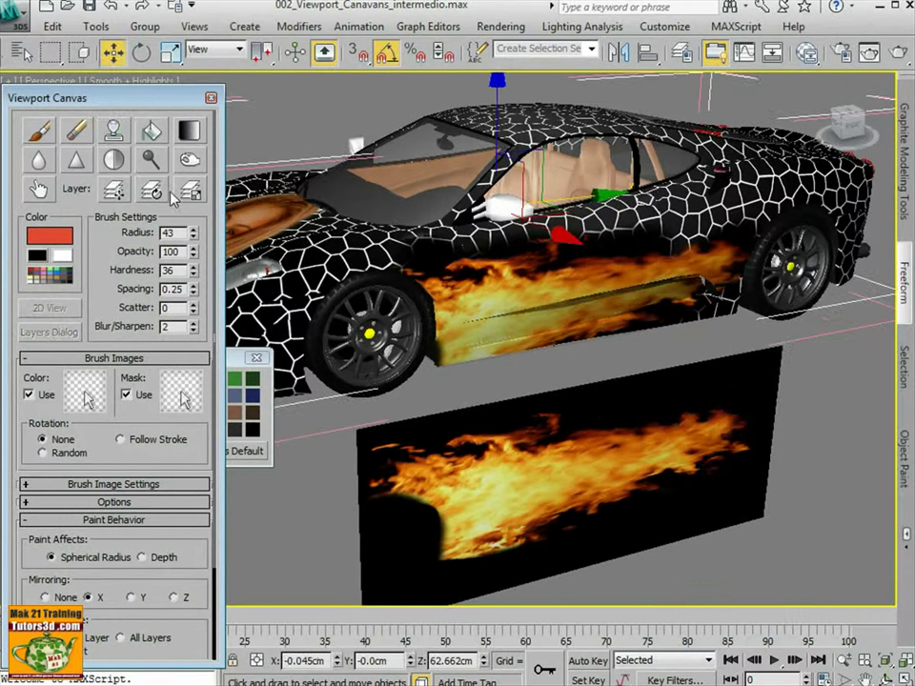
left_click(40, 131)
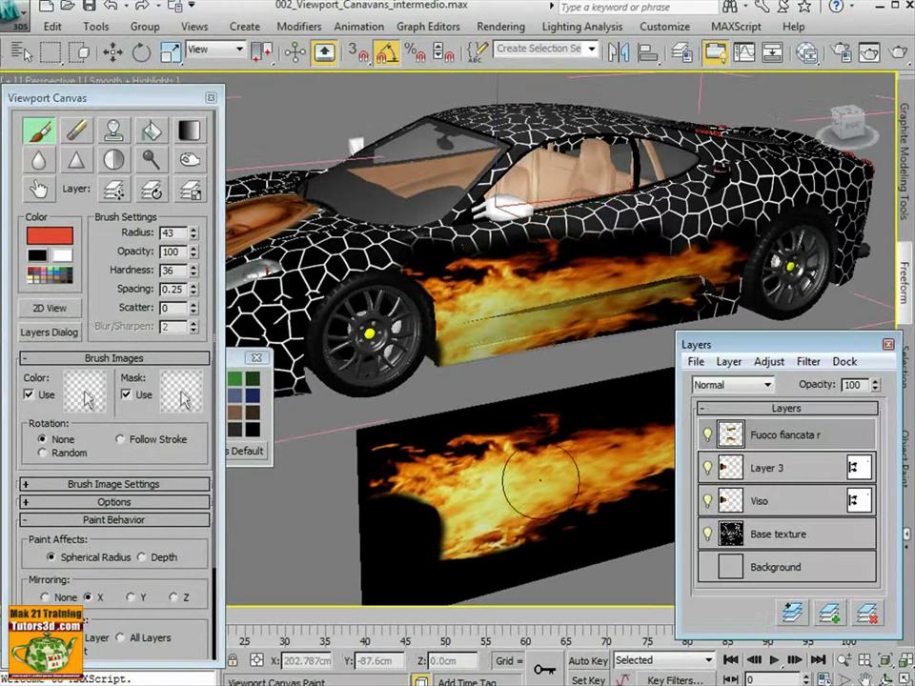
left_click(813, 434)
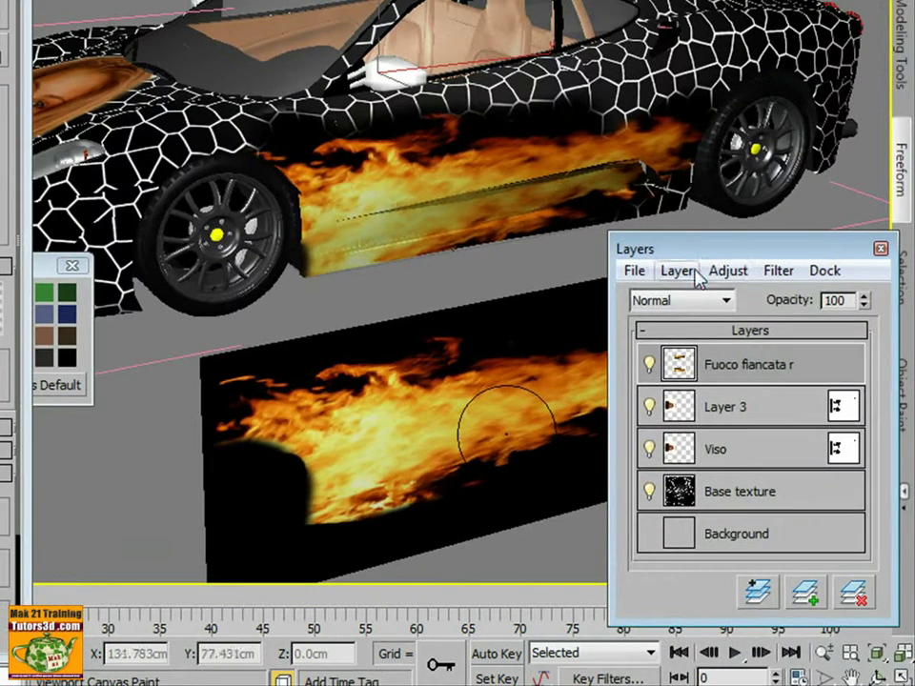
left_click(695, 277)
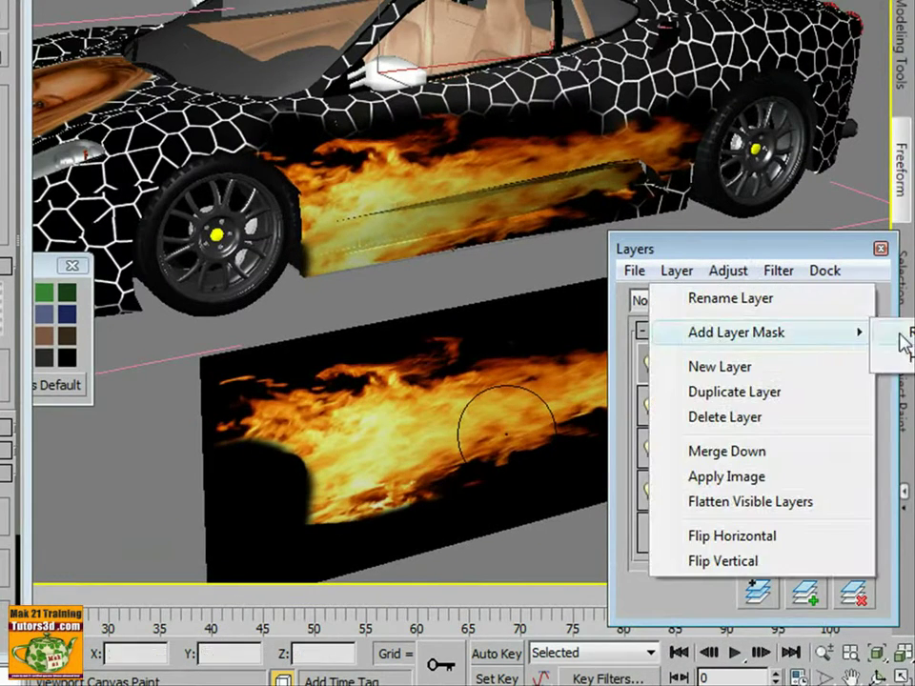
left_click(900, 341)
left_click(843, 365)
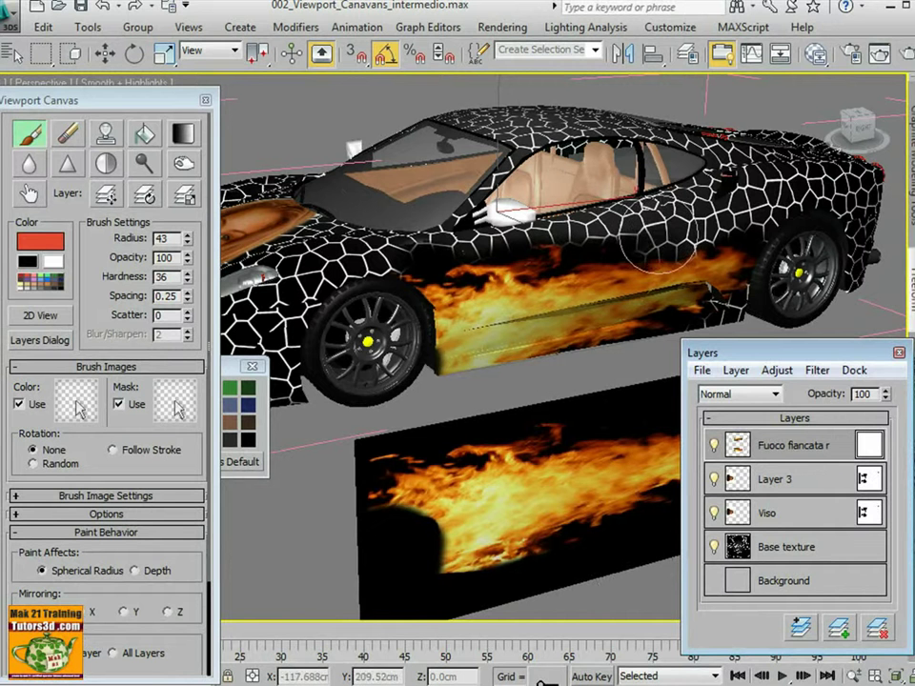
Shrink the brush to radius 30 and mask out a ragged fire edge to reveal the hexagons
left_click(186, 243)
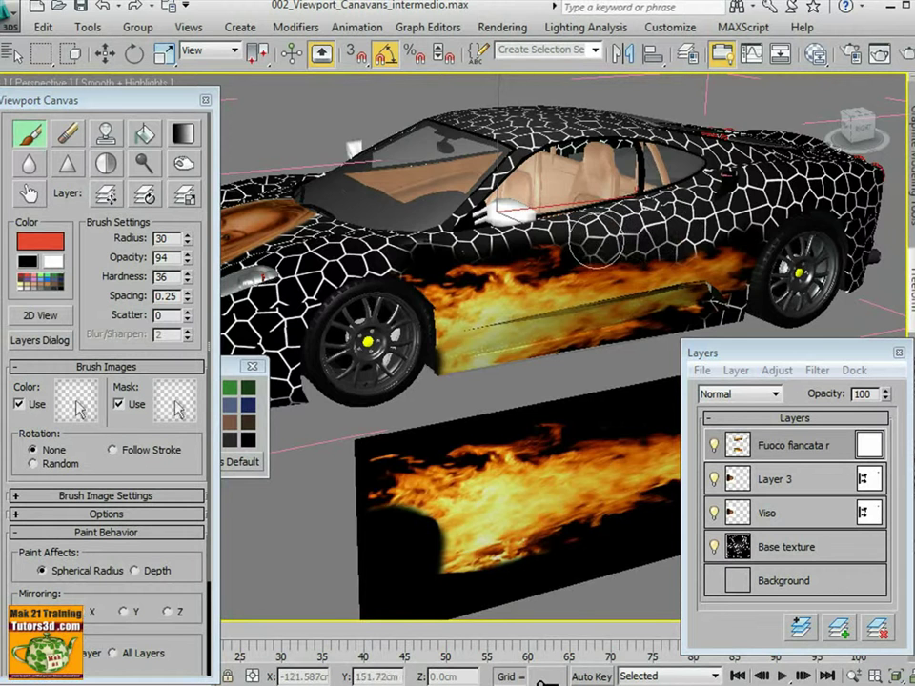
mouse_move(594, 255)
middle_mouse_down("alt")
mouse_move(609, 248)
mouse_move(593, 238)
middle_mouse_up("alt")
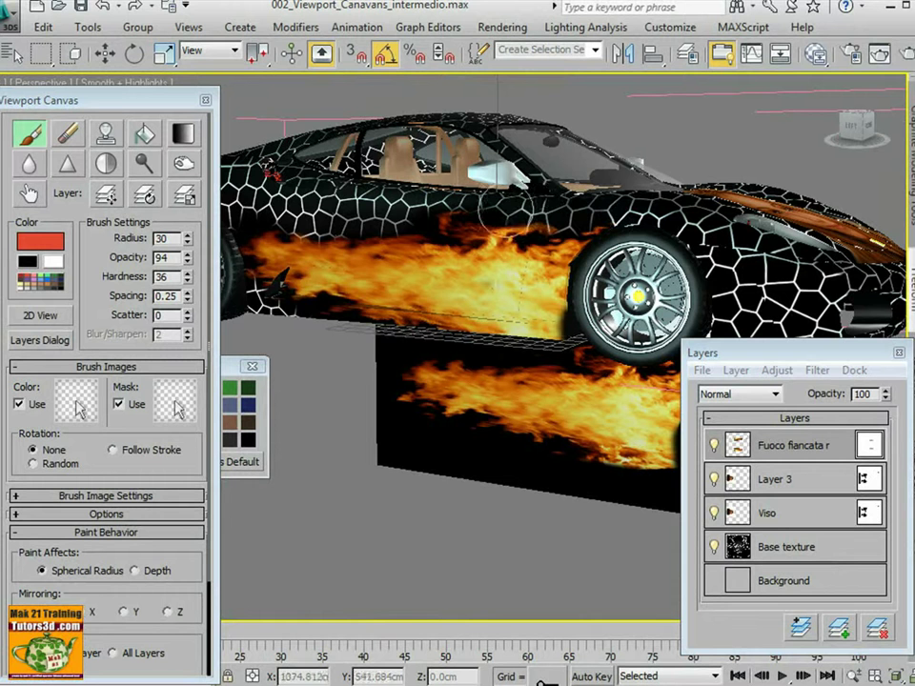
middle_click_drag(286, 167, 324, 164, "alt")
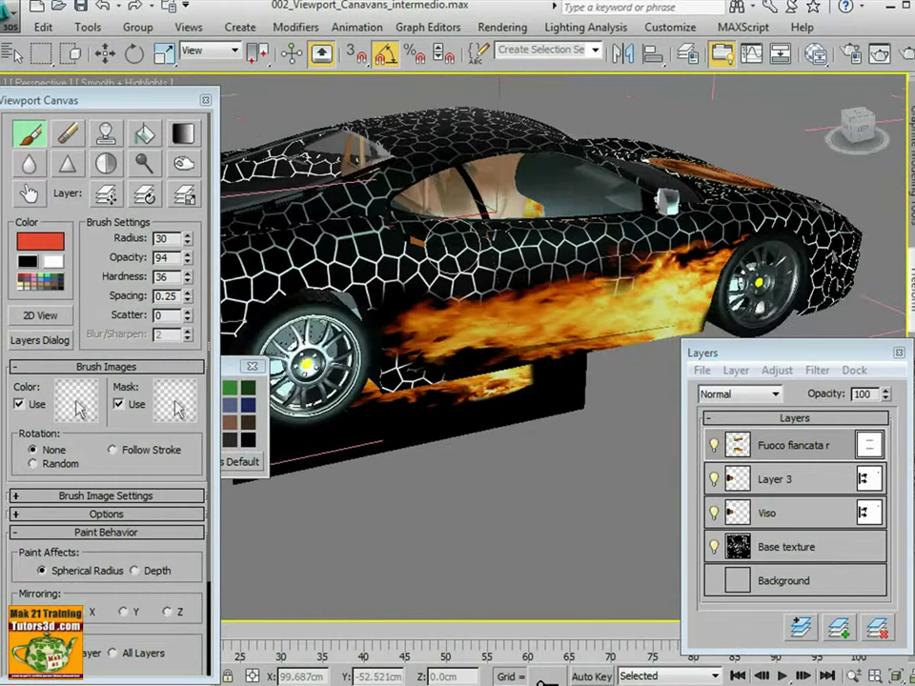
scroll(371, 200, "up", 2)
scroll(352, 215, "up", 2)
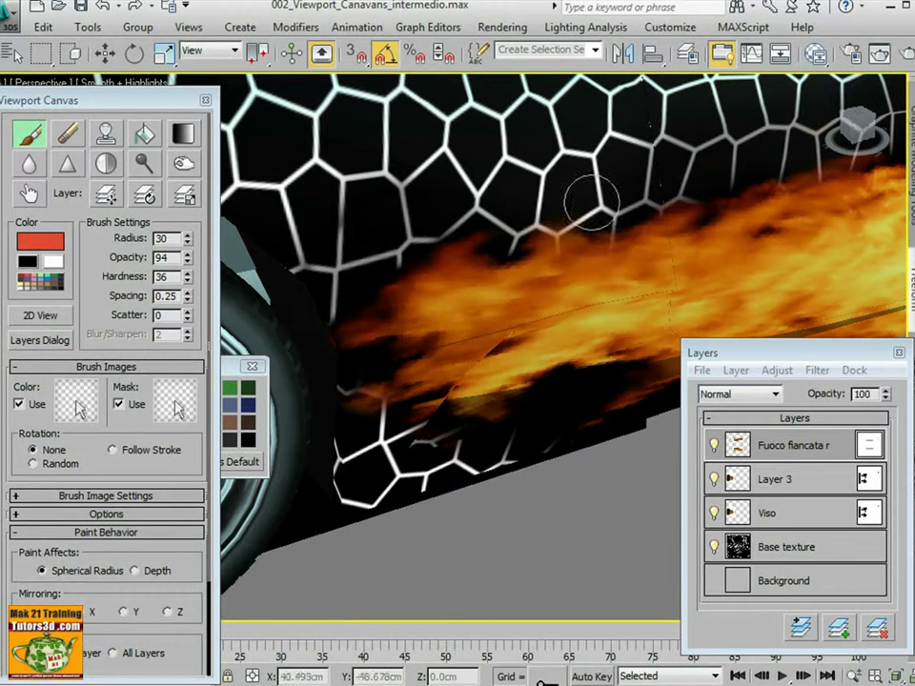
mouse_move(542, 387)
left_mouse_down()
mouse_move(621, 379)
mouse_move(399, 435)
mouse_move(418, 434)
mouse_move(330, 388)
mouse_move(381, 355)
left_mouse_up()
Orbit, zoom and pan around the car to inspect the masked fire edges toward the rear wheel arch
middle_click_drag(404, 286, 404, 228)
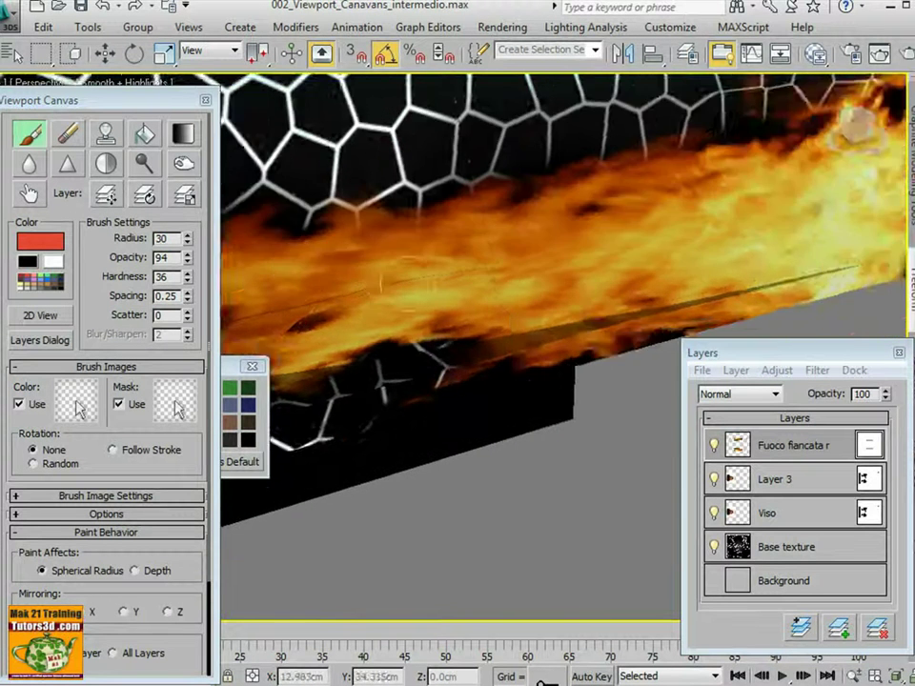
scroll(404, 229, "down", 3)
scroll(595, 222, "up", 1)
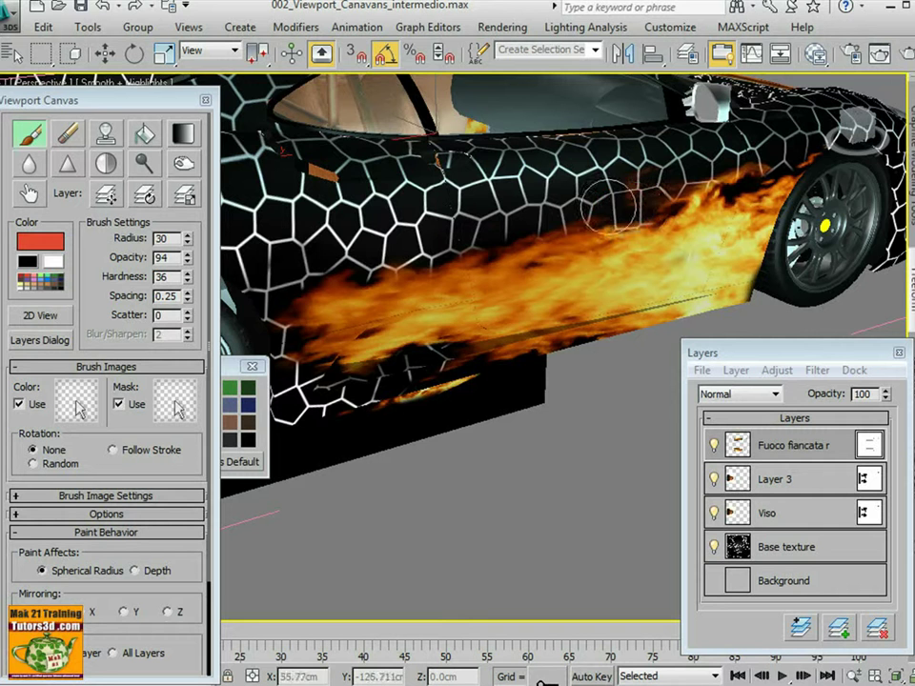
scroll(629, 203, "up", 2)
scroll(629, 201, "up", 2)
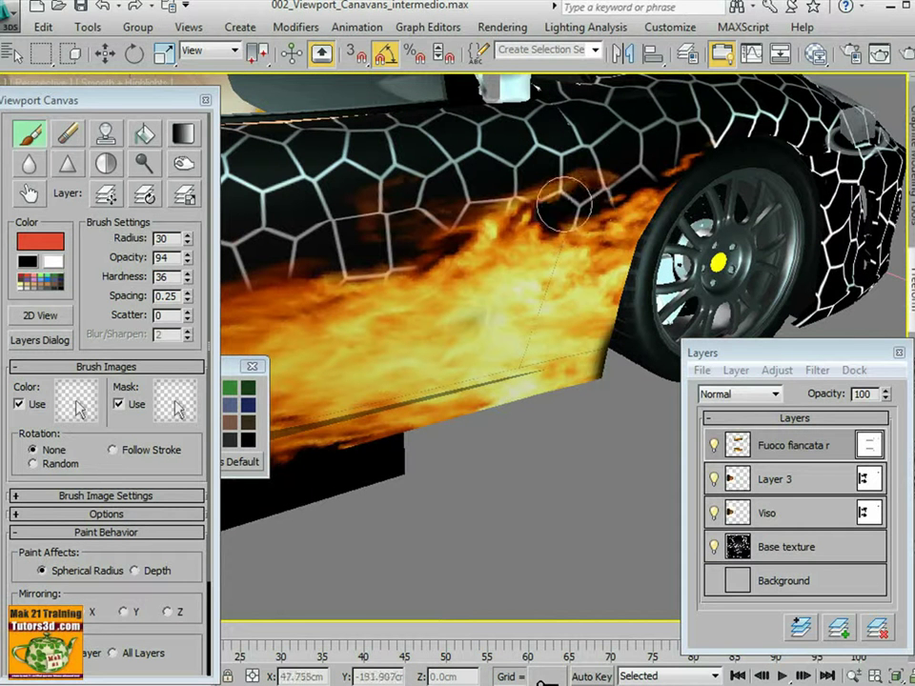
middle_click_drag(657, 181, 591, 245, "alt")
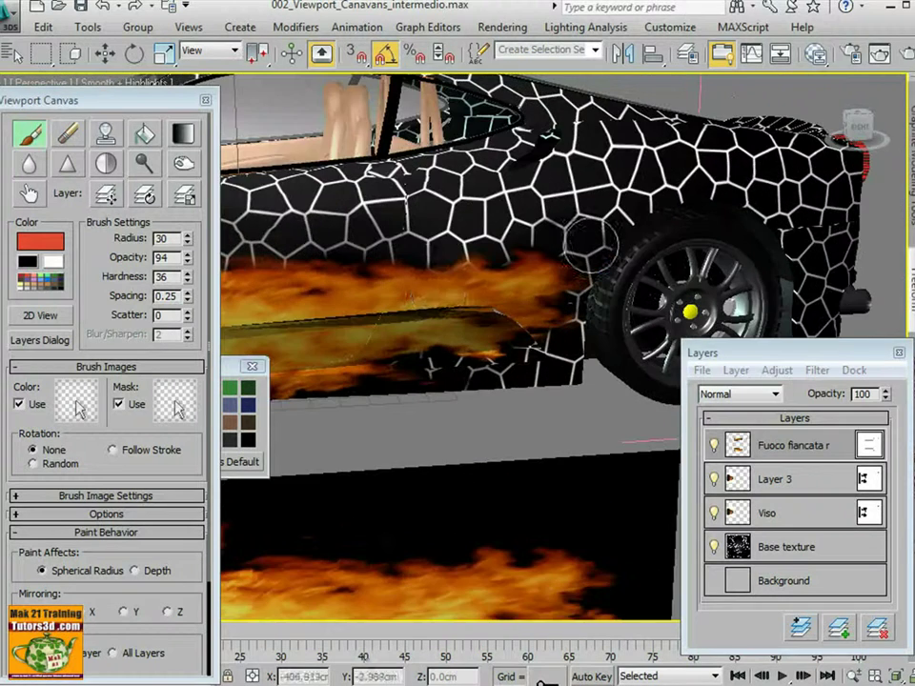
scroll(381, 229, "up", 3)
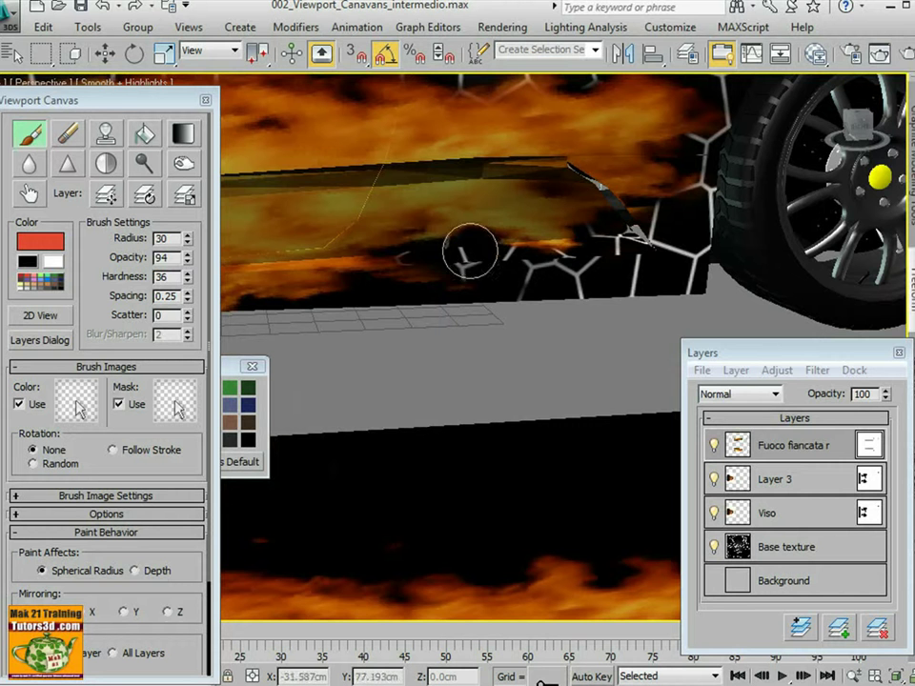
scroll(470, 250, "down", 3)
scroll(533, 253, "up", 2)
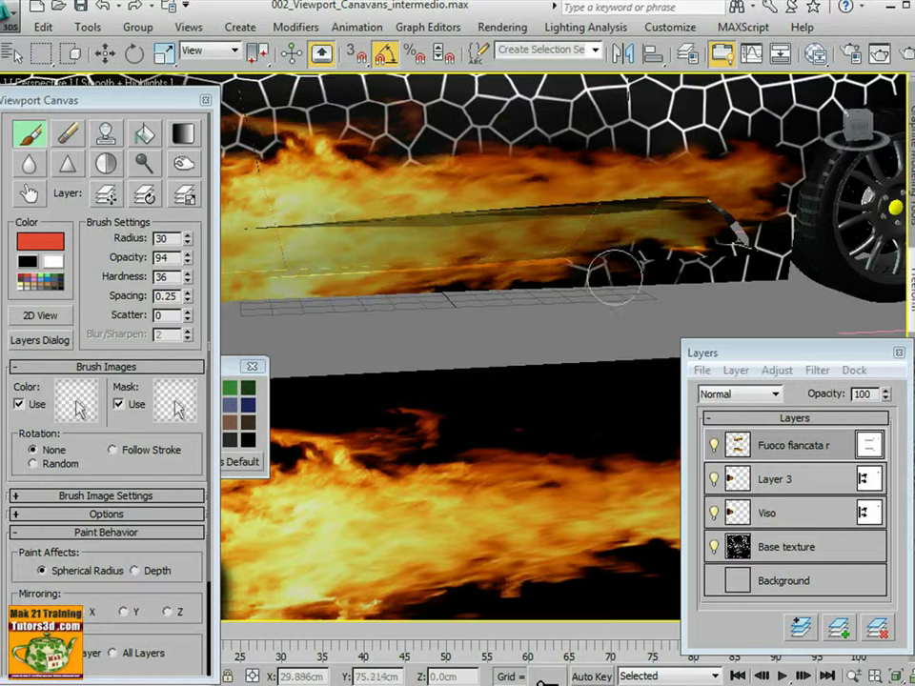
middle_click_drag(586, 239, 723, 312)
scroll(591, 238, "down", 3)
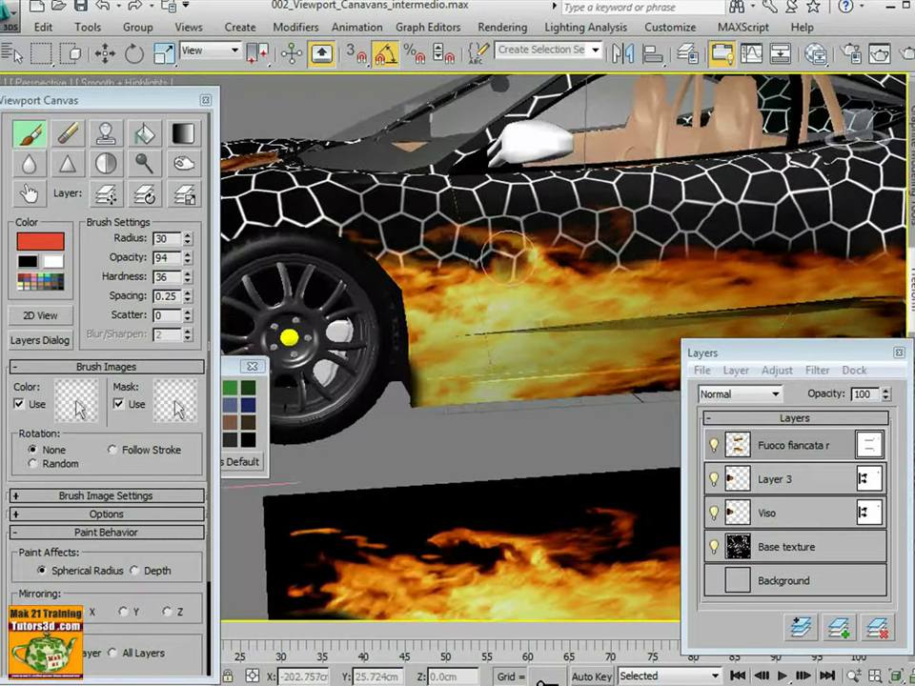
Set Paint Behavior's Clone Source to Current Layer
scroll(529, 291, "up", 4)
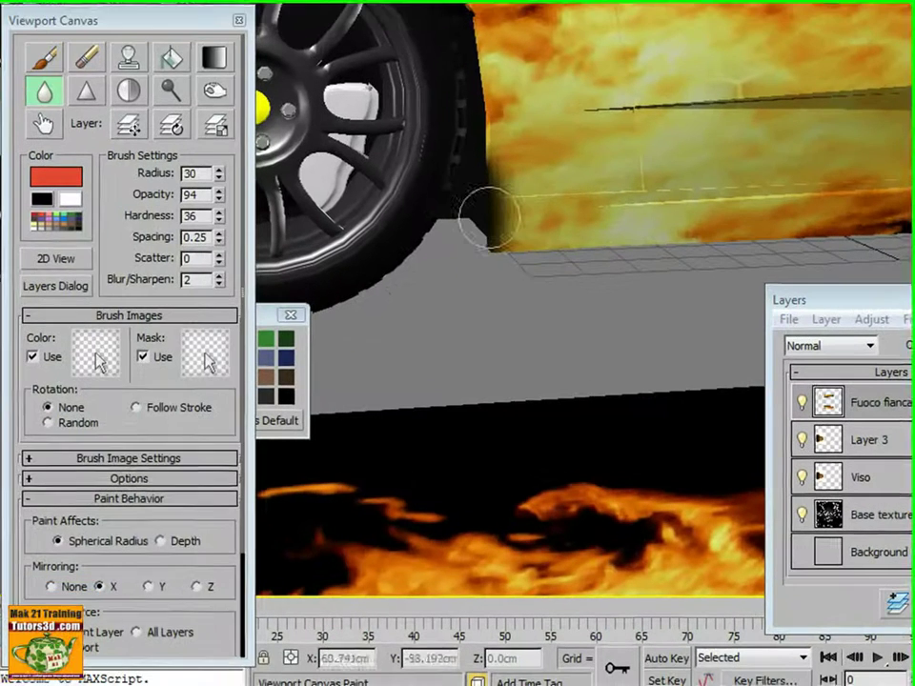
scroll(126, 329, "down", 3)
scroll(126, 329, "down", 2)
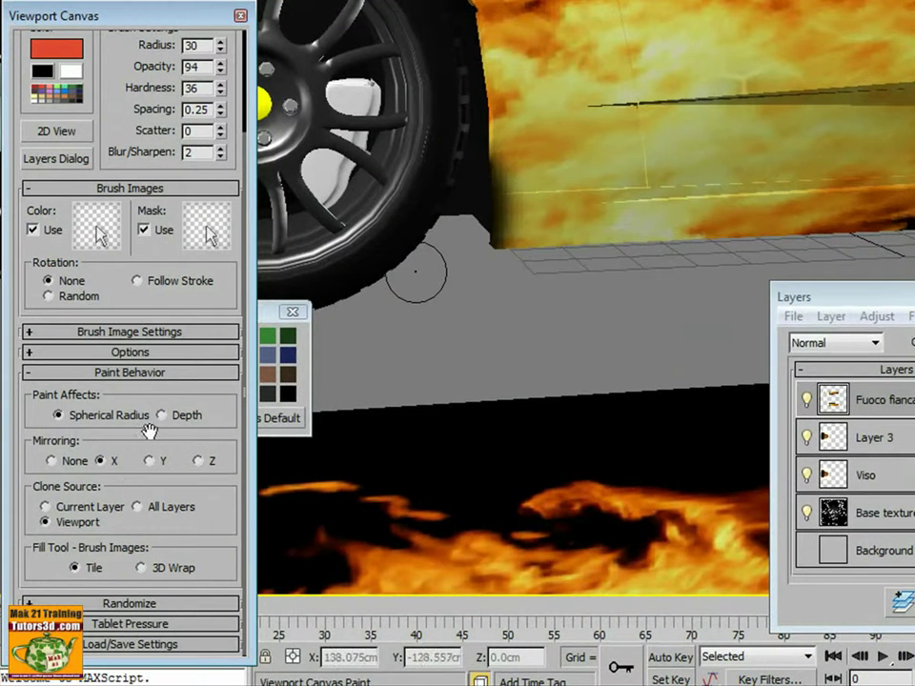
left_click(83, 513)
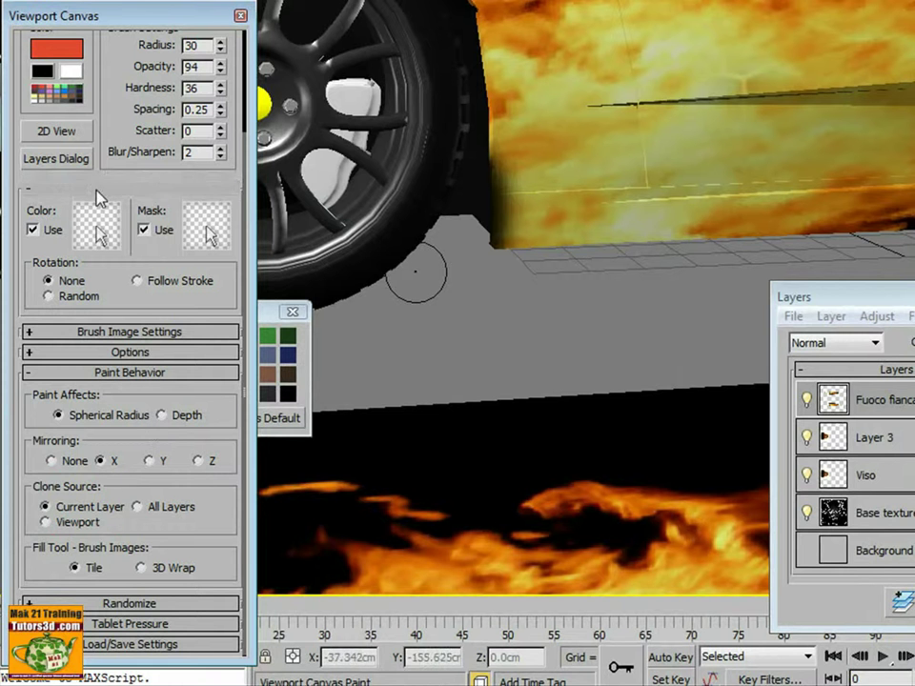
scroll(105, 195, "up", 4)
scroll(105, 381, "up", 2)
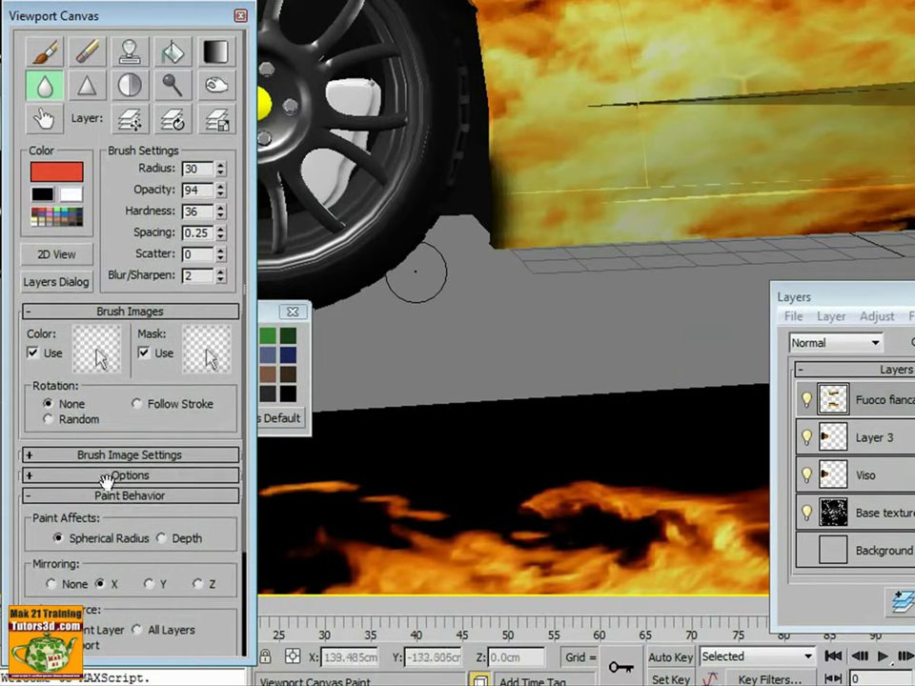
Pick the Clone brush, set a clone source spot, and adjust it to opacity 75, radius 36
left_click(130, 56)
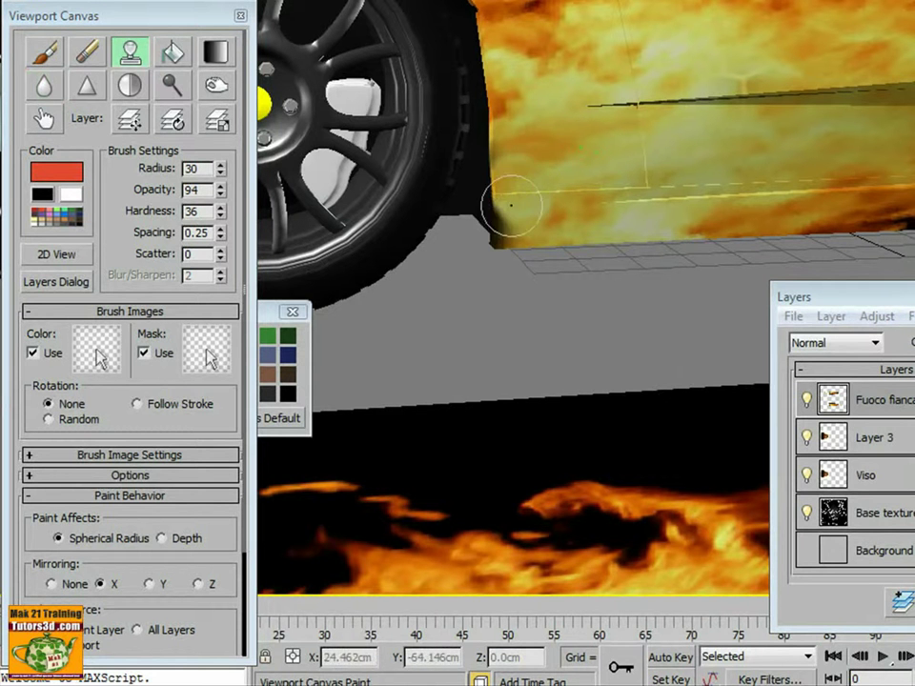
scroll(508, 222, "down", 3)
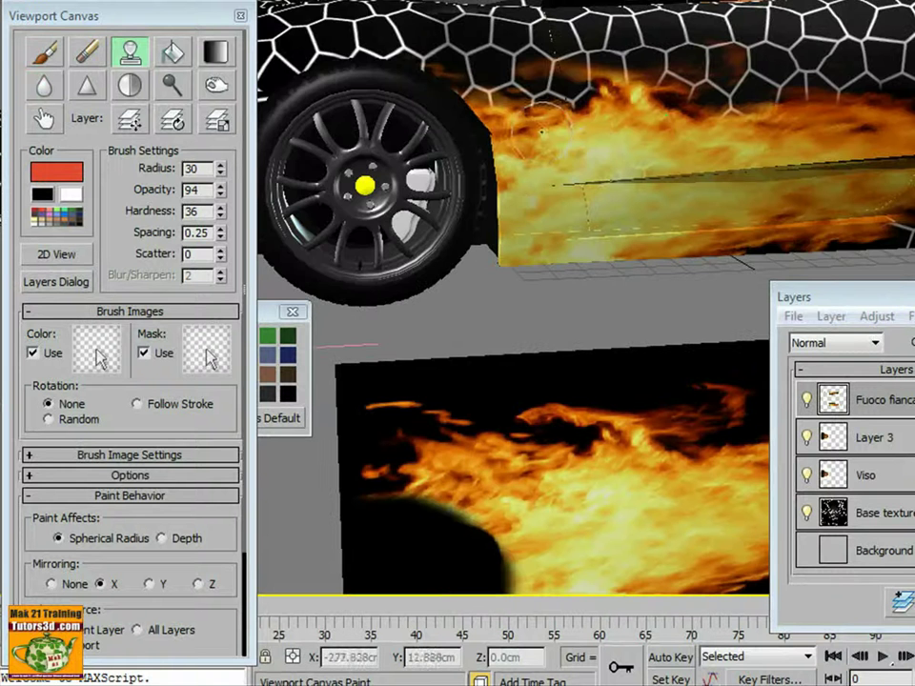
middle_click_drag(580, 143, 489, 139)
scroll(490, 139, "up", 4)
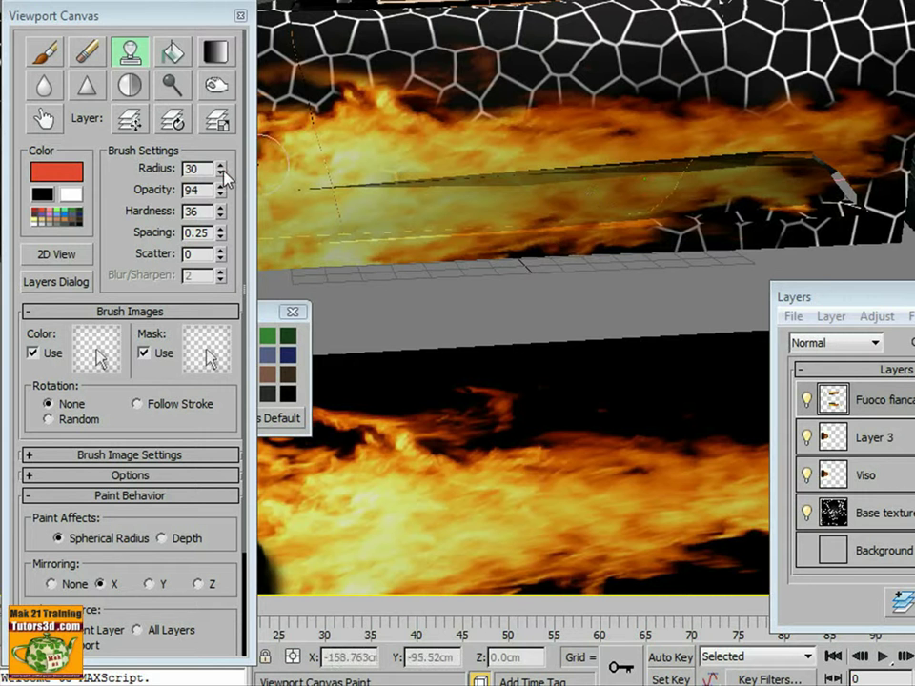
left_click_drag(224, 171, 225, 174)
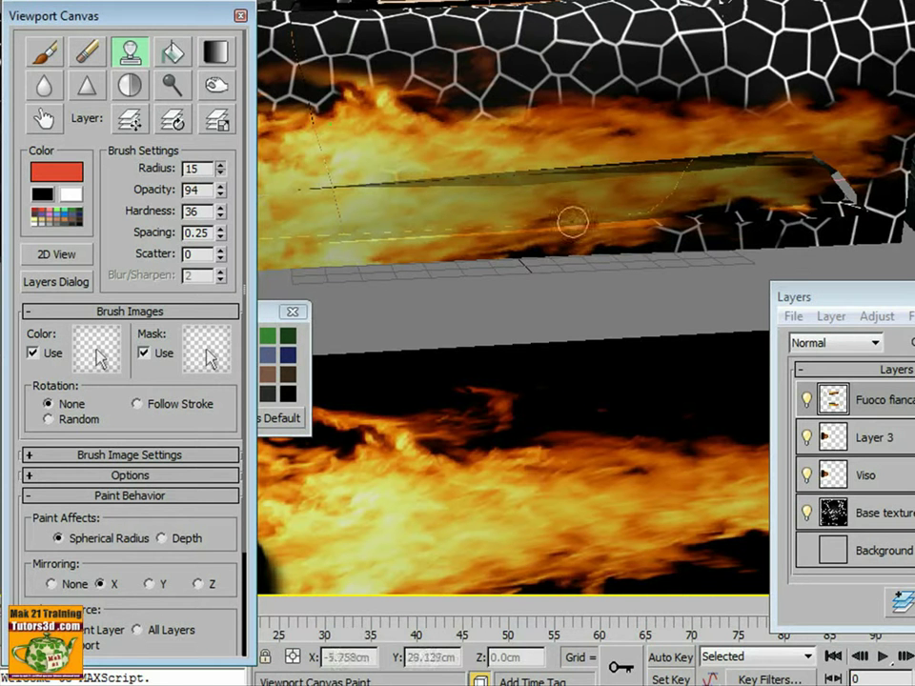
left_click(560, 219)
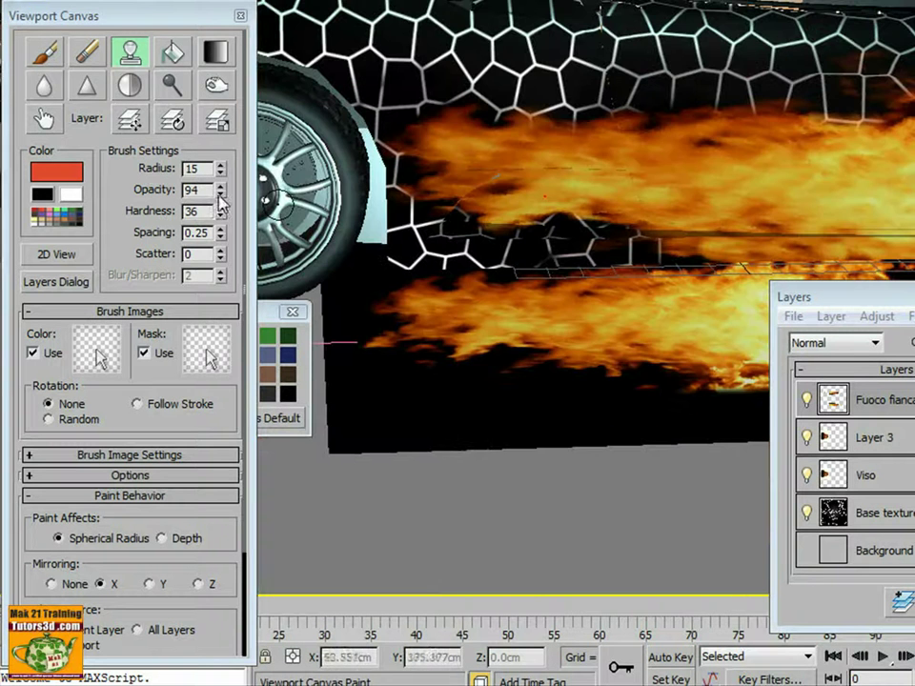
left_click_drag(220, 189, 222, 204)
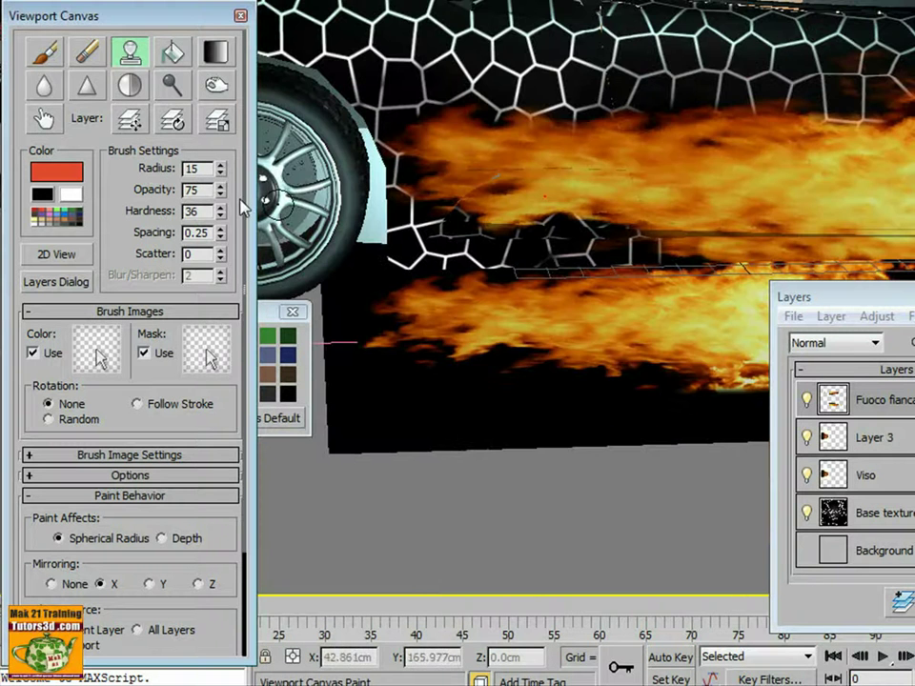
left_click_drag(225, 139, 225, 133)
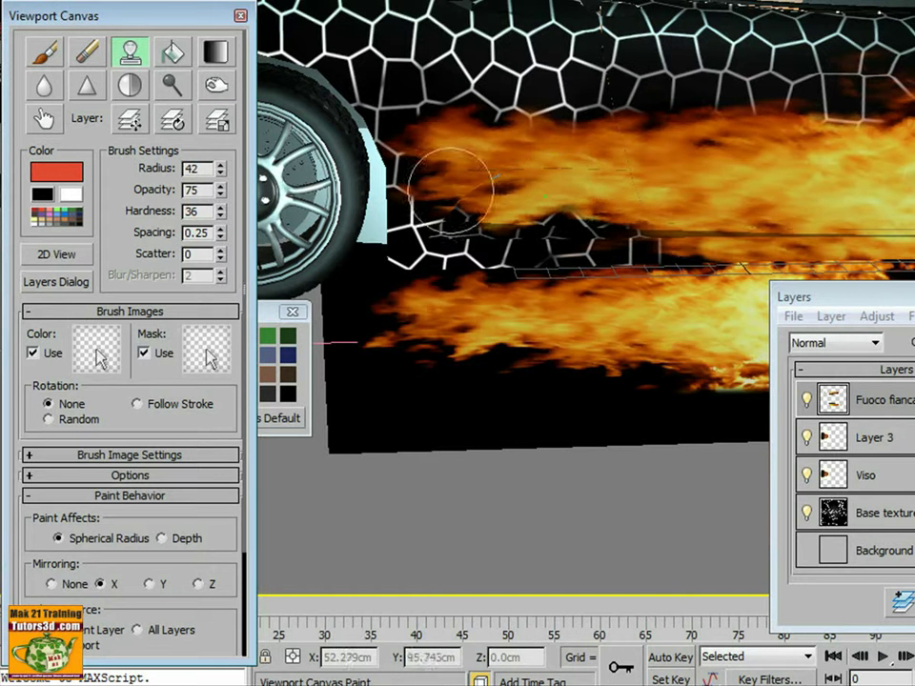
left_click_drag(222, 170, 222, 175)
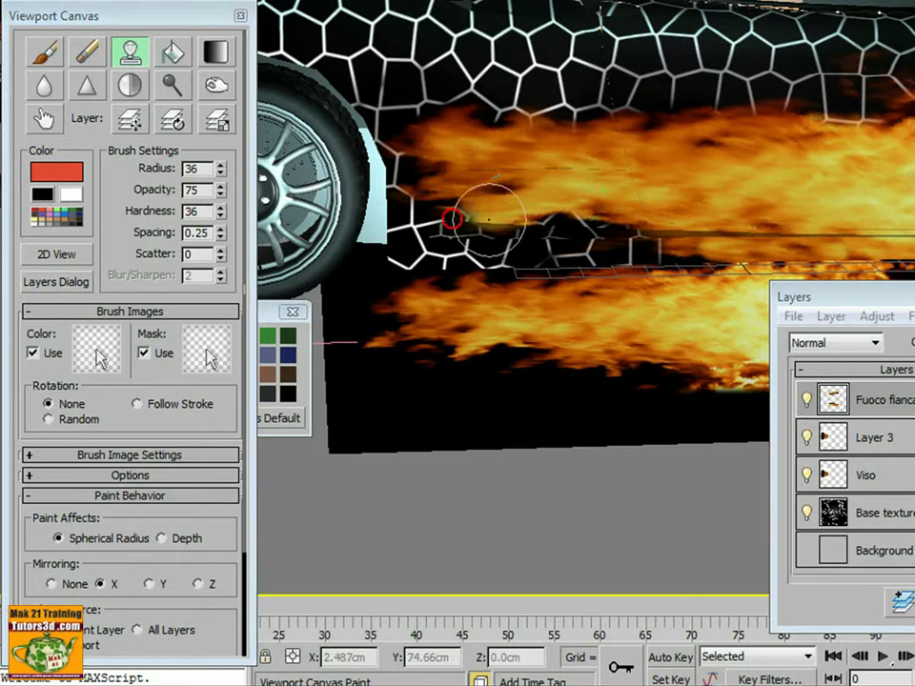
Clone flames over the black cells by the front wheel arch, then stop painting
scroll(580, 219, "down", 2)
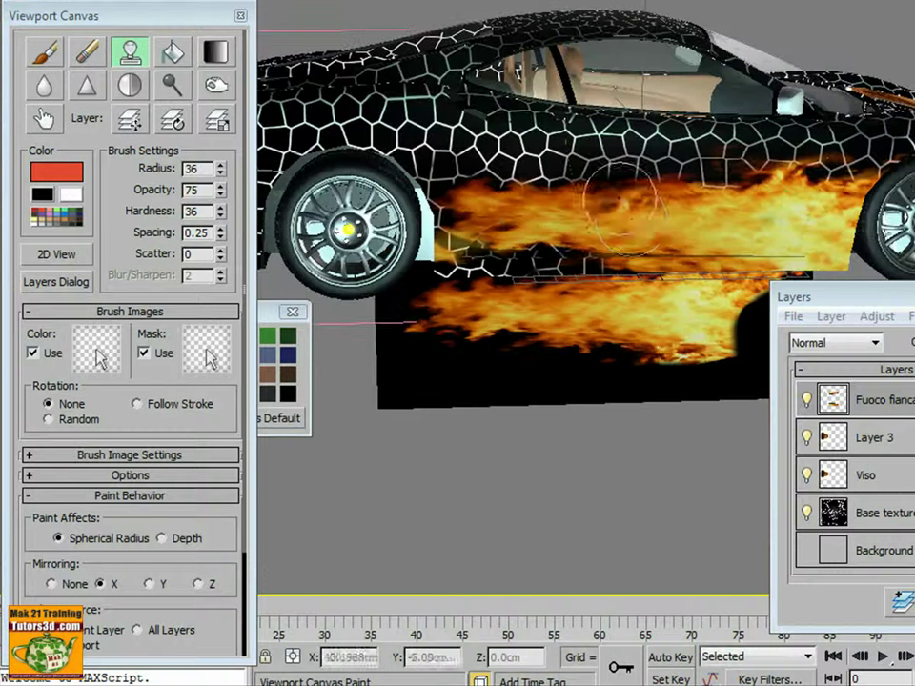
left_click_drag(632, 221, 331, 146)
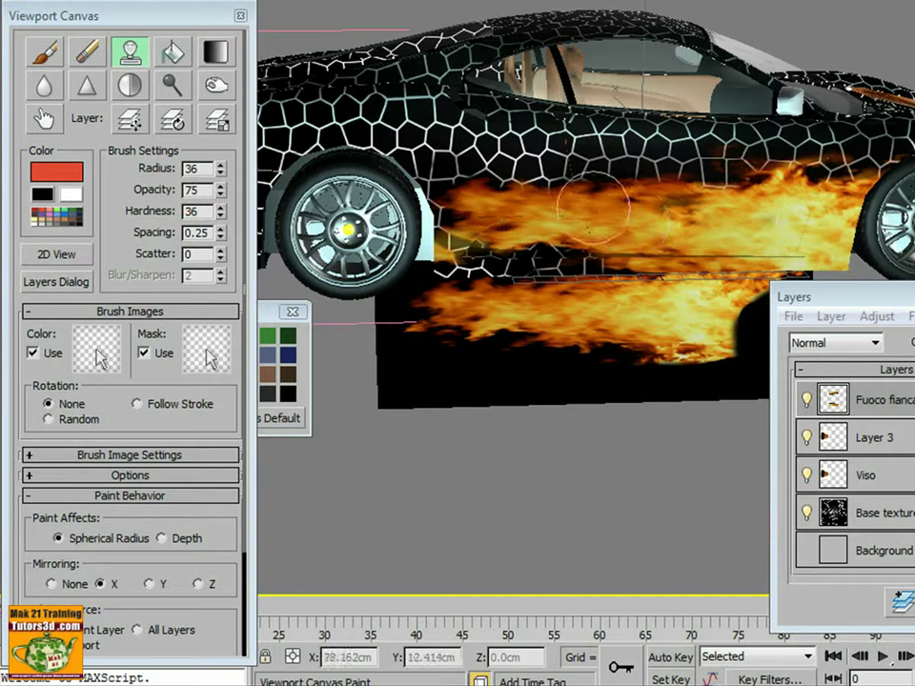
middle_click_drag(749, 209, 511, 180)
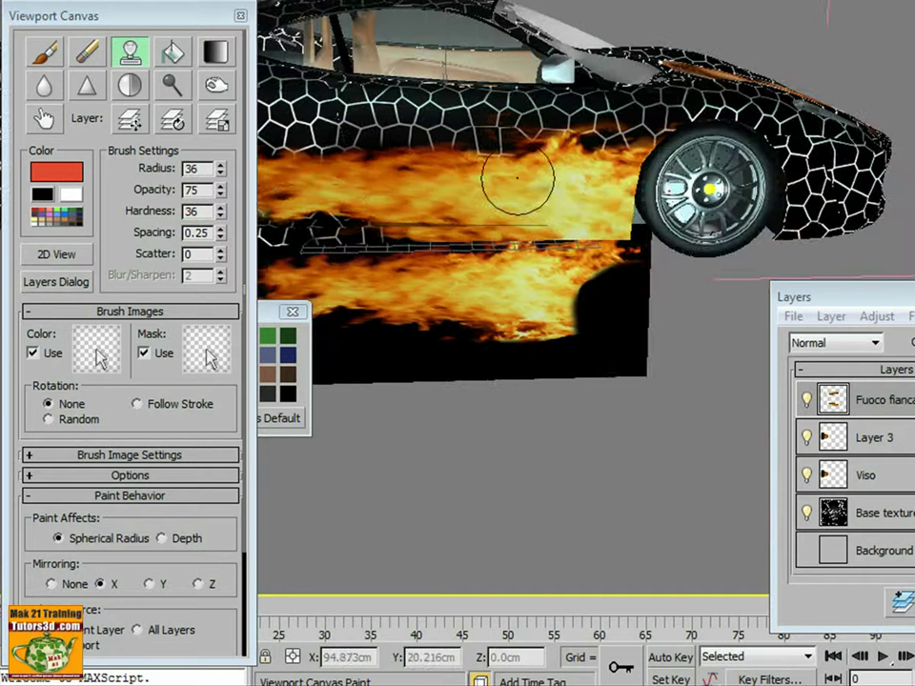
right_click(454, 200)
mouse_move(554, 207)
middle_mouse_down("alt")
mouse_move(689, 267)
mouse_move(566, 290)
mouse_move(446, 279)
middle_mouse_up("alt")
scroll(523, 180, "down", 2)
Close the colour swatches, reselect Clone and orbit to a side-on view of the car
scroll(525, 198, "down", 3)
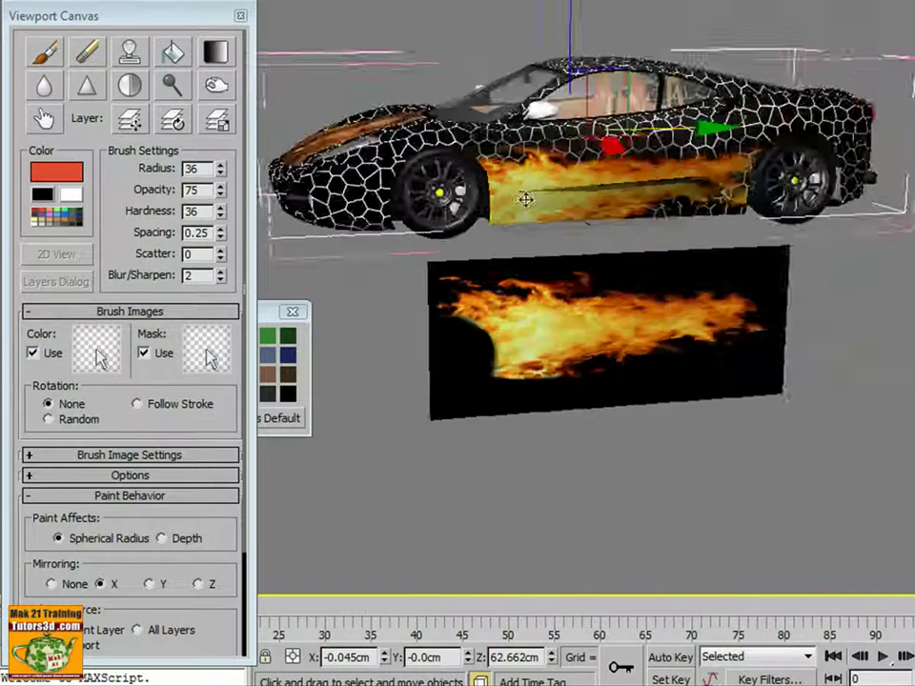
scroll(585, 237, "up", 2)
scroll(585, 238, "up", 3)
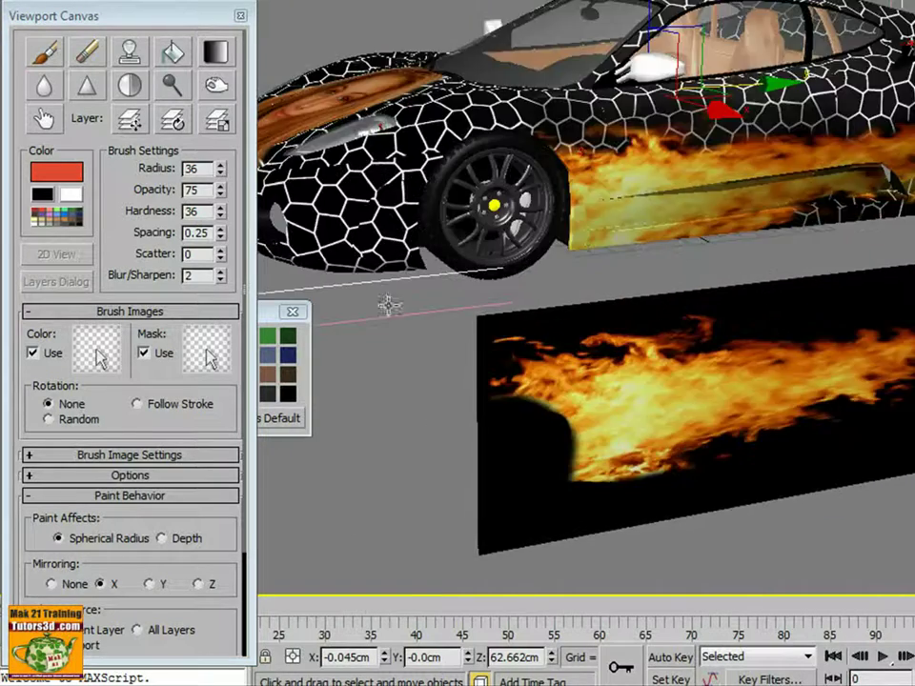
left_click(295, 313)
middle_click_drag(598, 311, 538, 365)
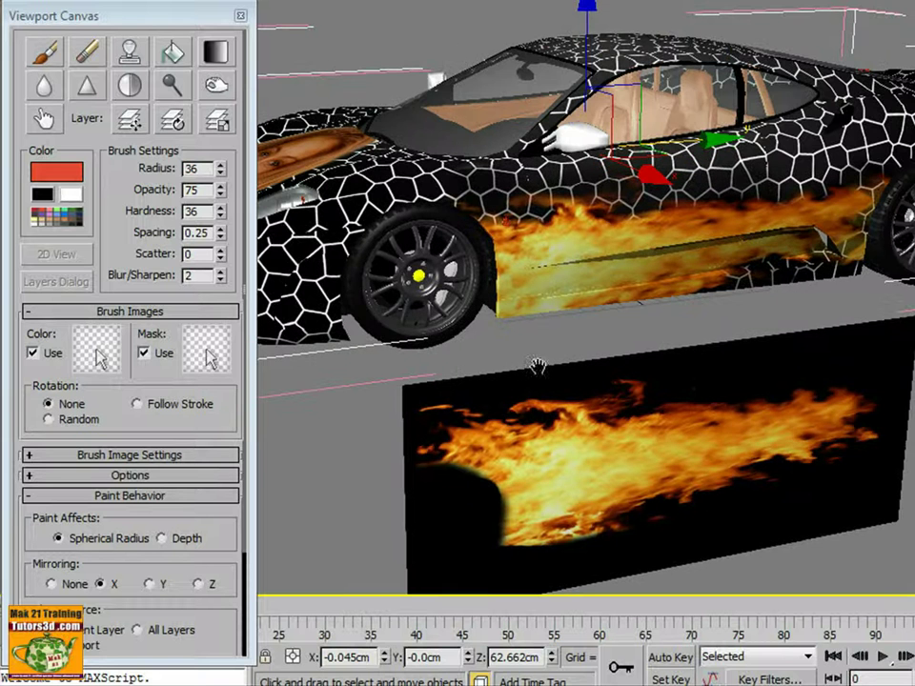
left_click(130, 60)
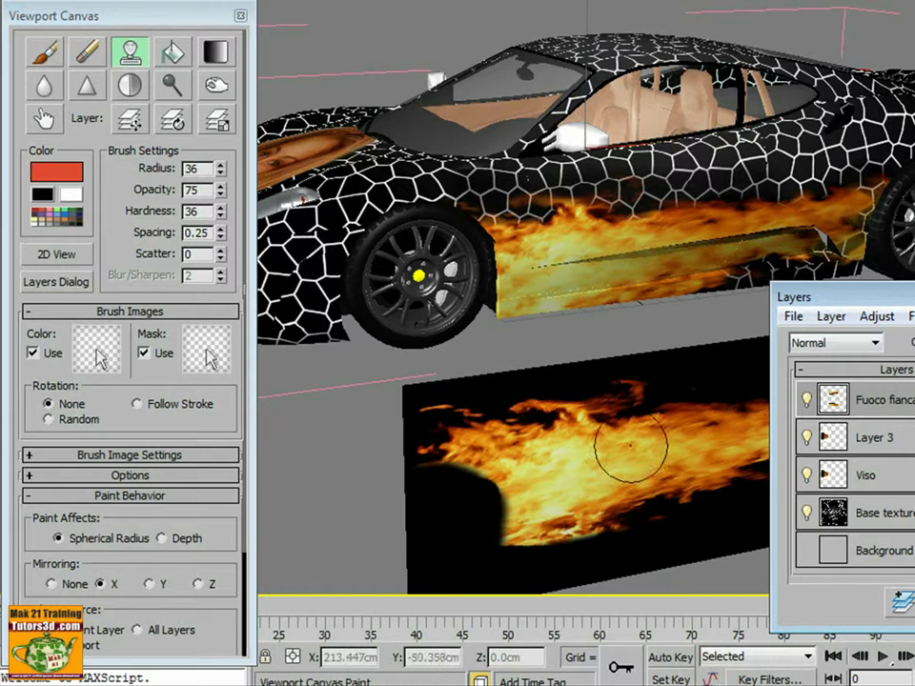
middle_click_drag(615, 443, 621, 310, "alt")
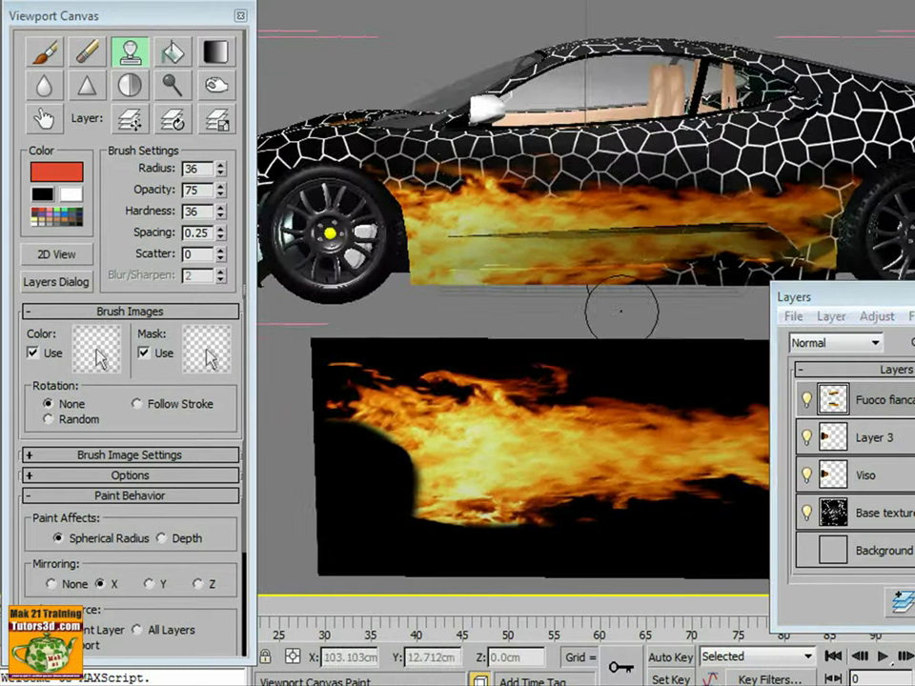
Set the Clone brush to radius 34 with opacity and hardness at 100, zoomed on the door
scroll(620, 311, "up", 3)
key("1")
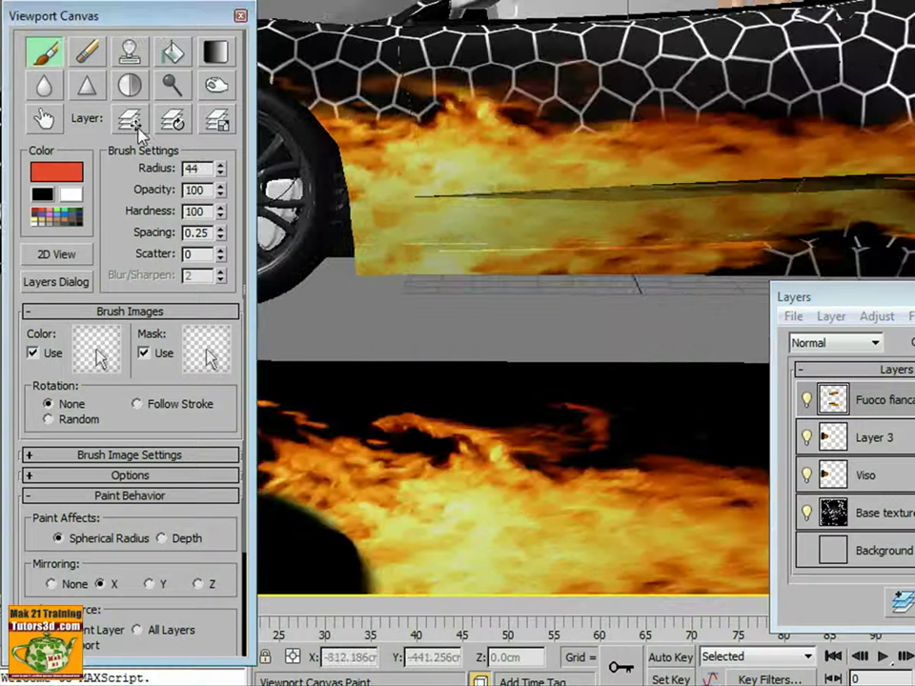
left_click(131, 51)
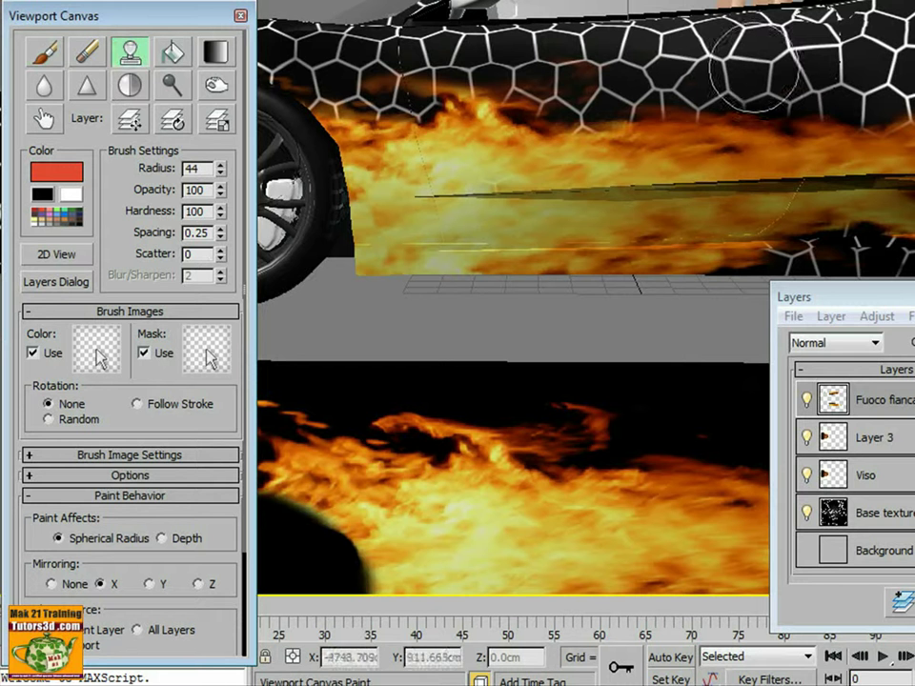
left_click(222, 174)
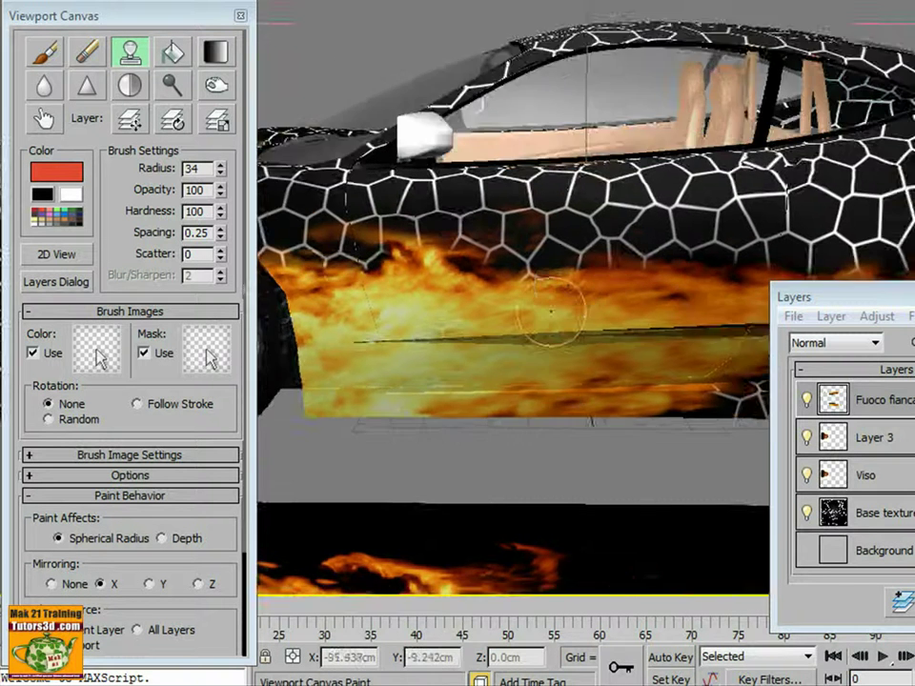
scroll(667, 190, "up", 2)
scroll(724, 162, "up", 2)
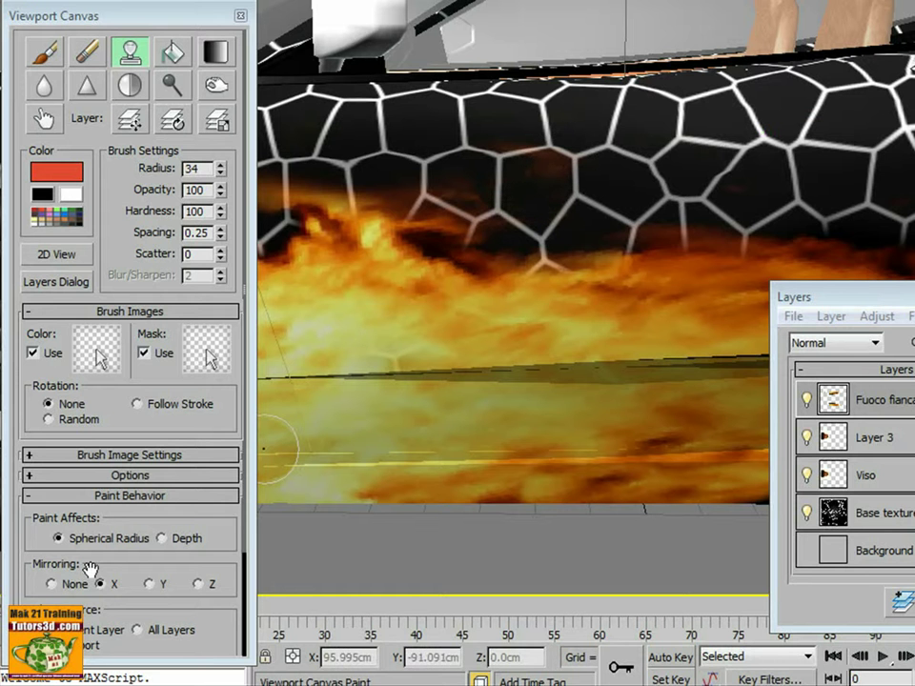
Under Paint Behavior, set the Clone Source to All Layers
left_click_drag(89, 569, 84, 495)
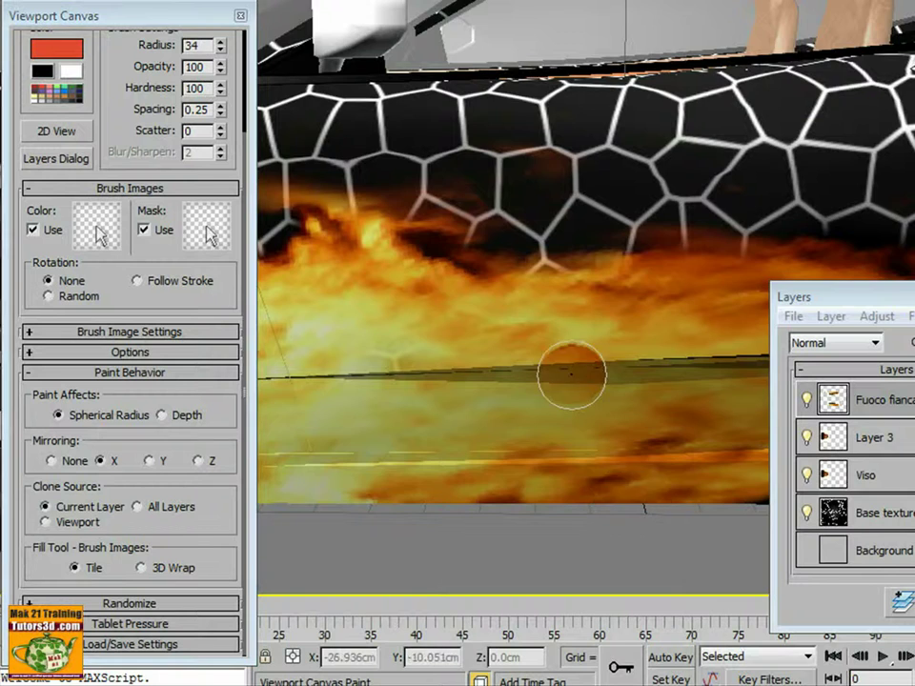
scroll(562, 374, "down", 5)
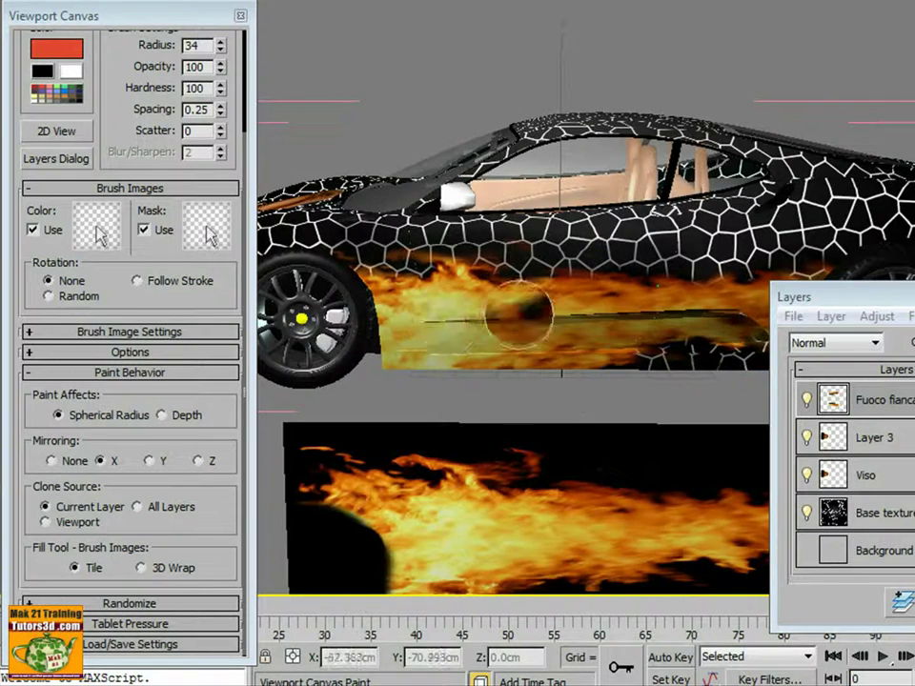
scroll(444, 321, "up", 5)
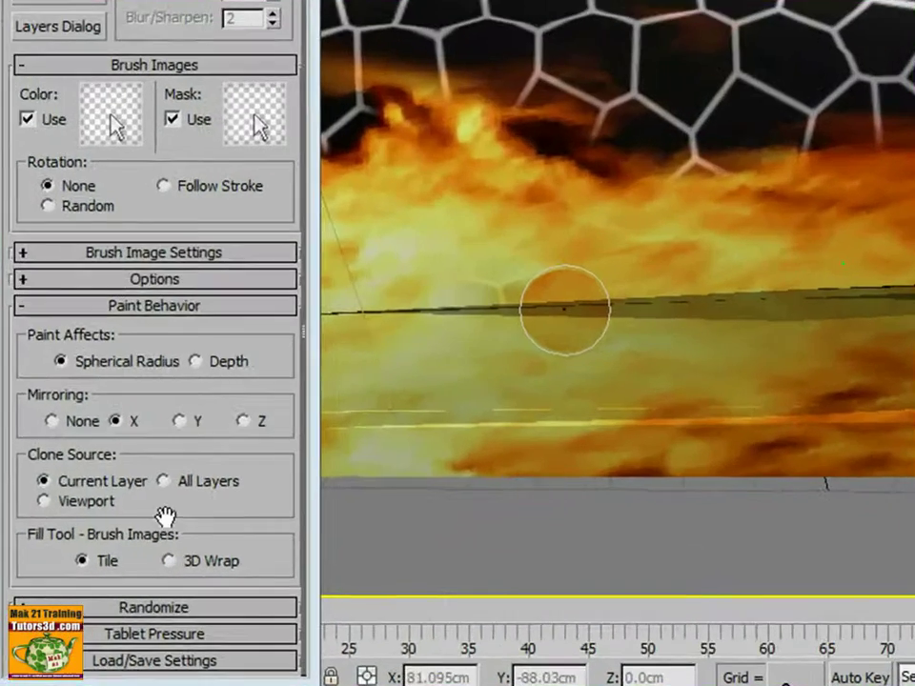
left_click(160, 484)
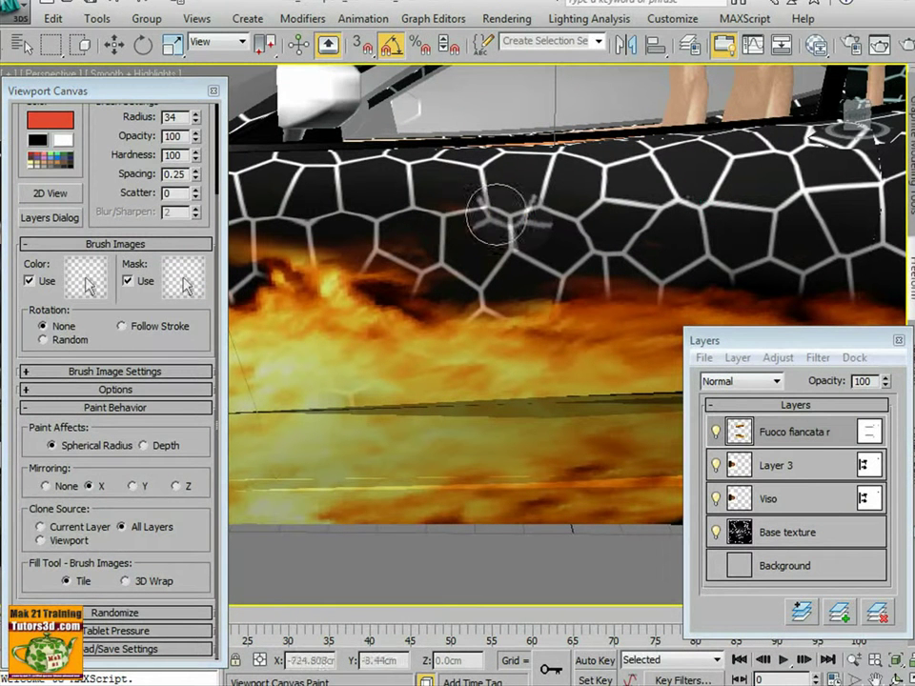
Try clone strokes across the door's hex cells, undo them, and reset Clone Source to Current Layer
left_click_drag(496, 214, 533, 224)
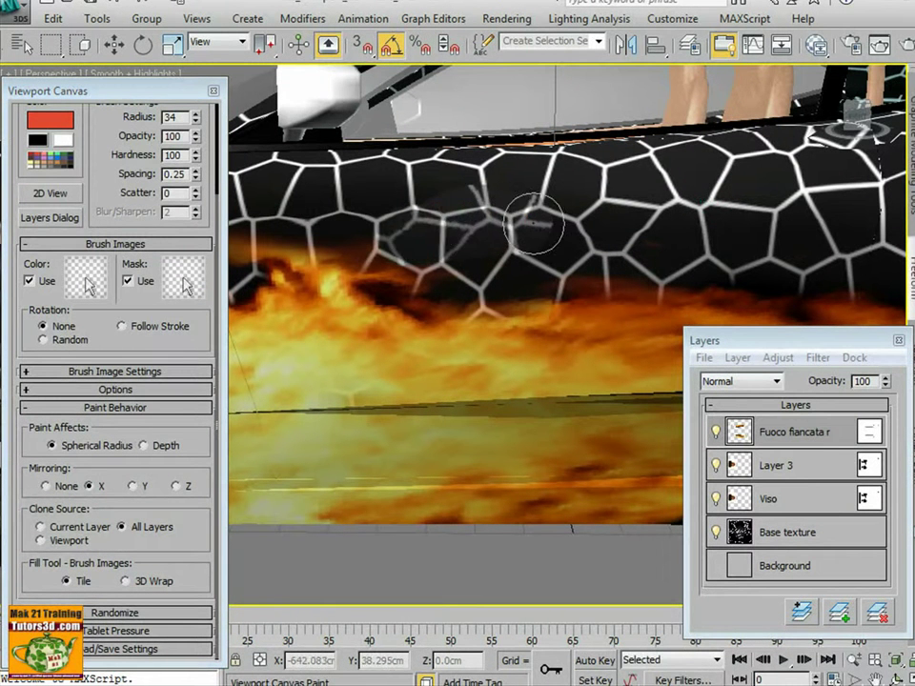
left_click_drag(729, 195, 754, 207)
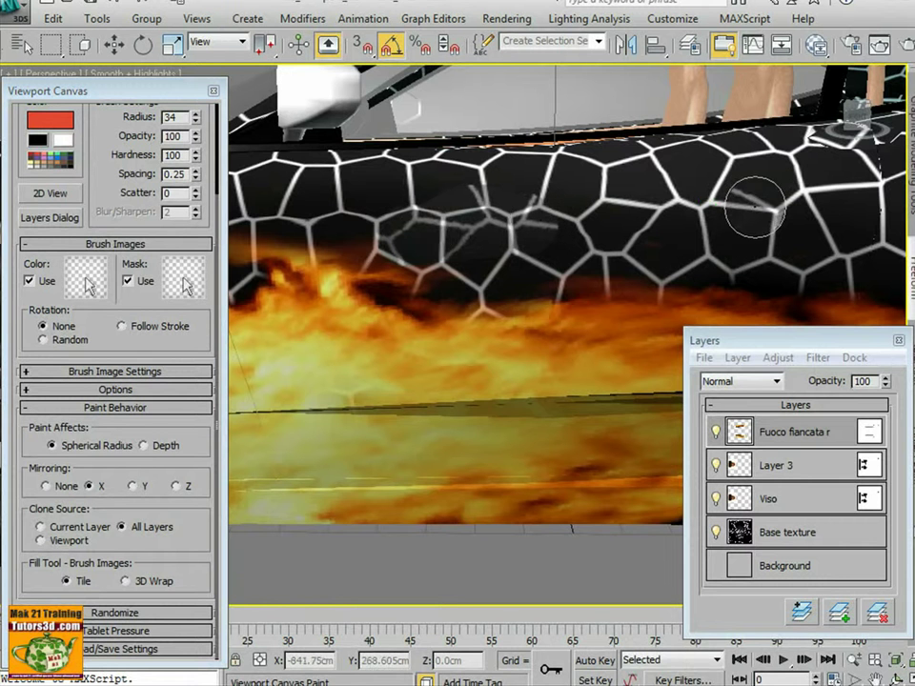
key("ctrl+z")
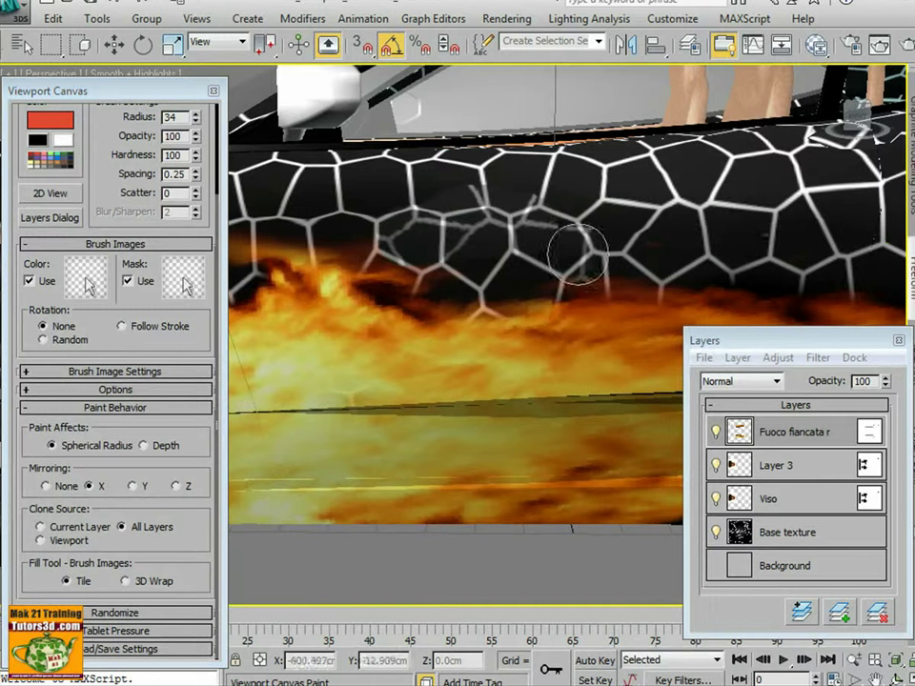
left_click_drag(399, 234, 551, 240)
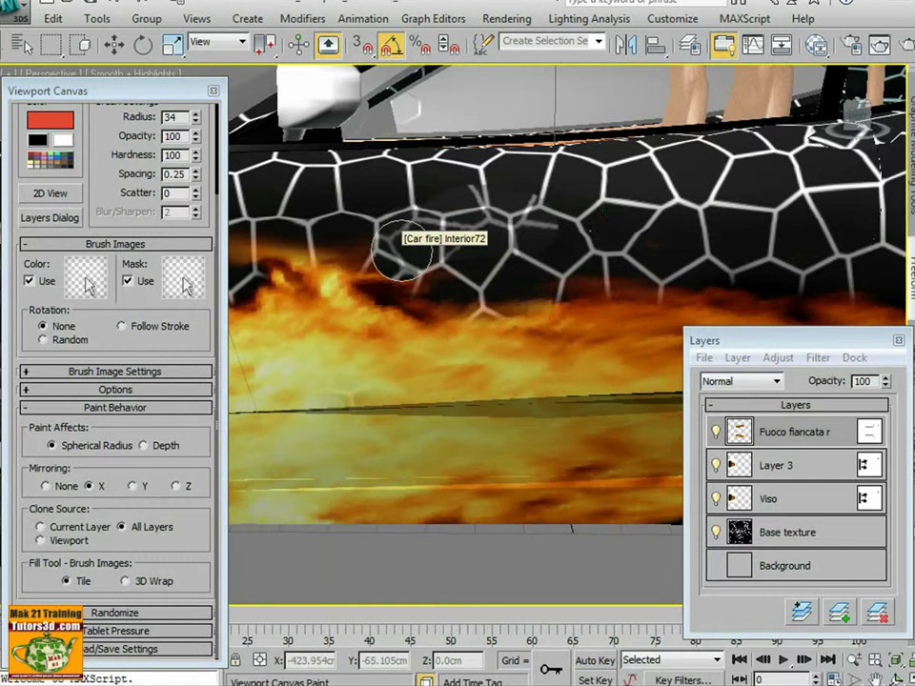
key("ctrl+z")
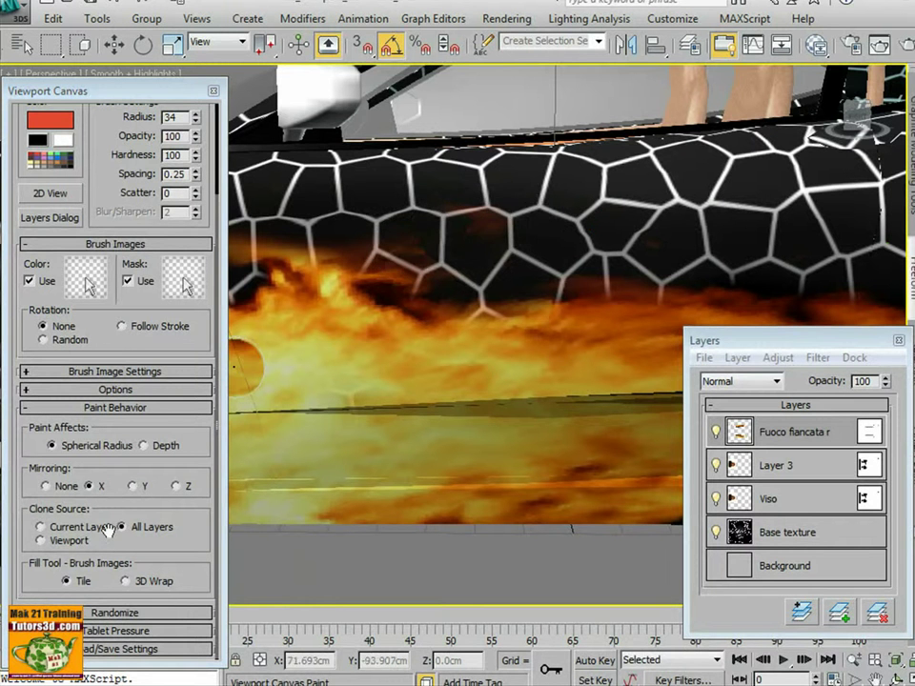
left_click(61, 526)
left_click_drag(143, 306, 173, 561)
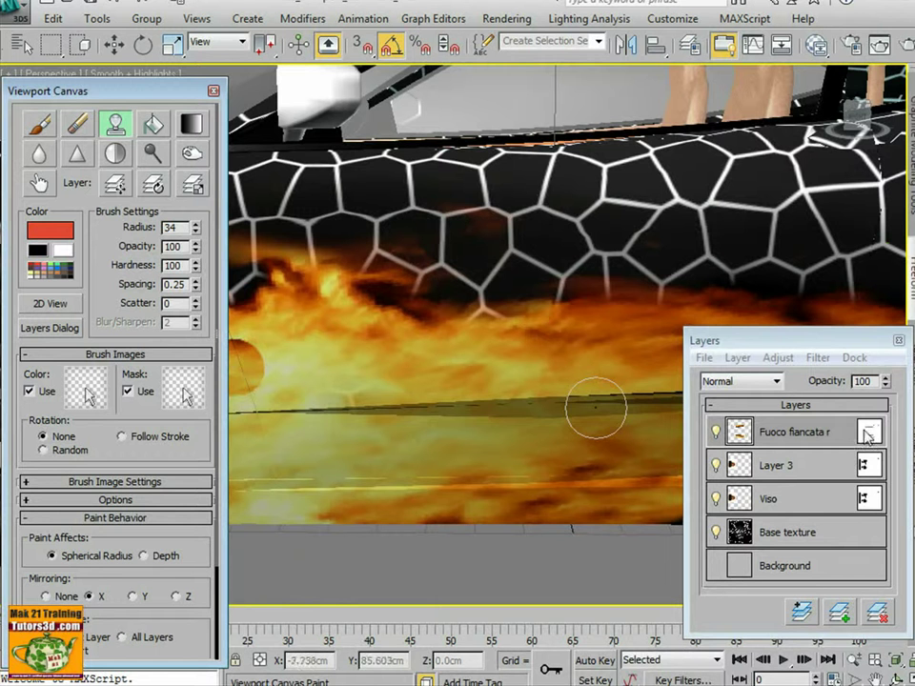
Erase the reddish fire glow from the upper door's hex cells with a 50% opacity Erase brush
left_click(77, 123)
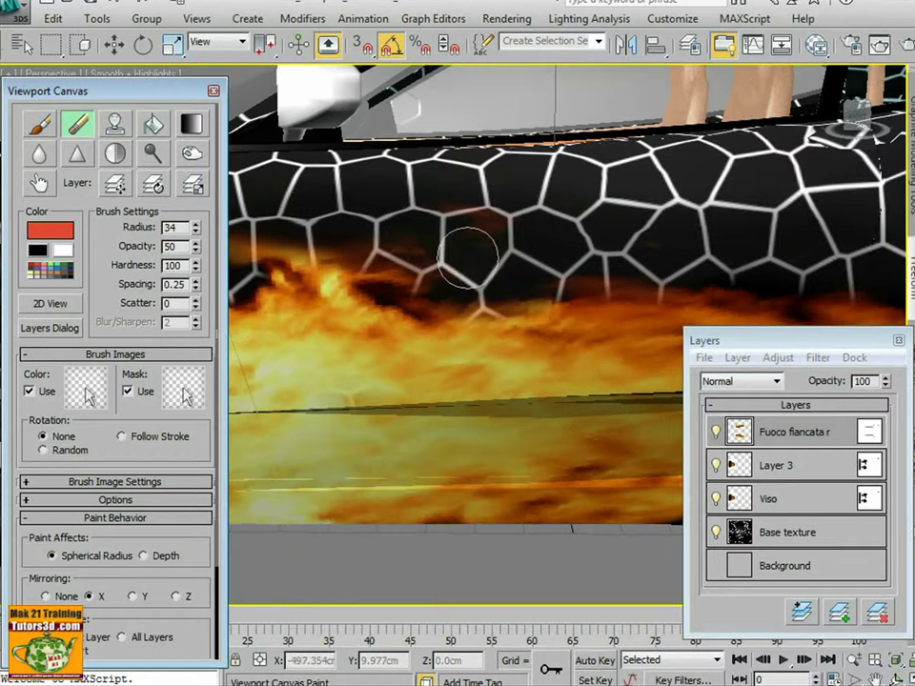
mouse_move(467, 255)
left_mouse_down()
mouse_move(551, 210)
mouse_move(484, 225)
mouse_move(545, 228)
left_mouse_up()
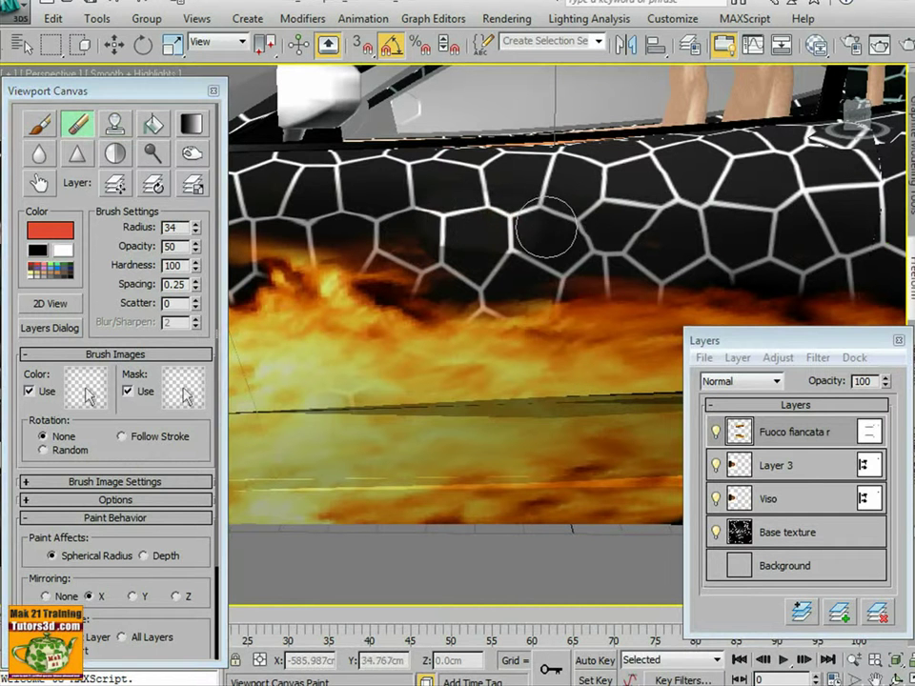
left_click(622, 343)
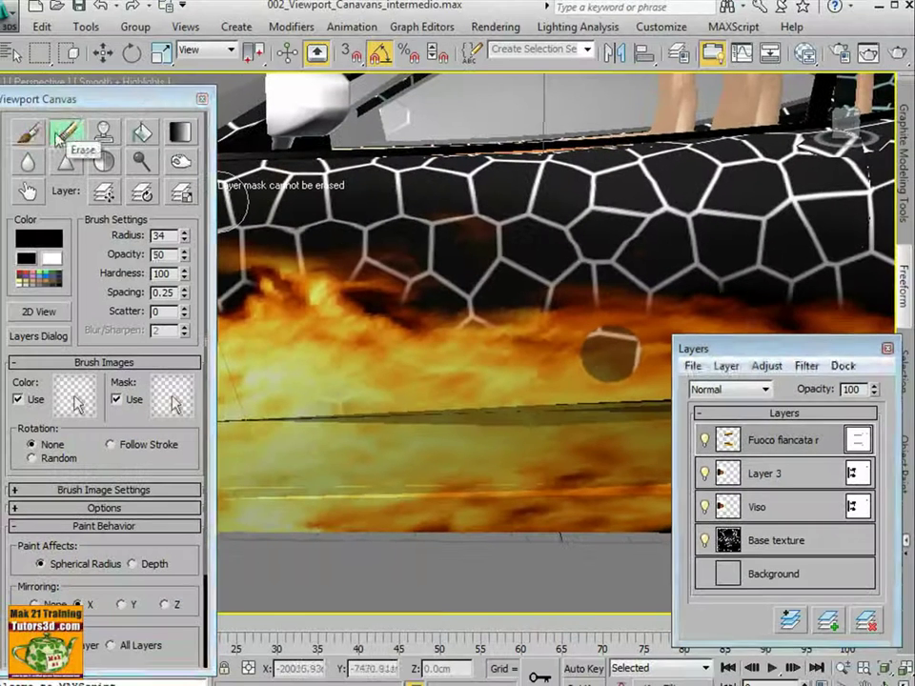
left_click(35, 137)
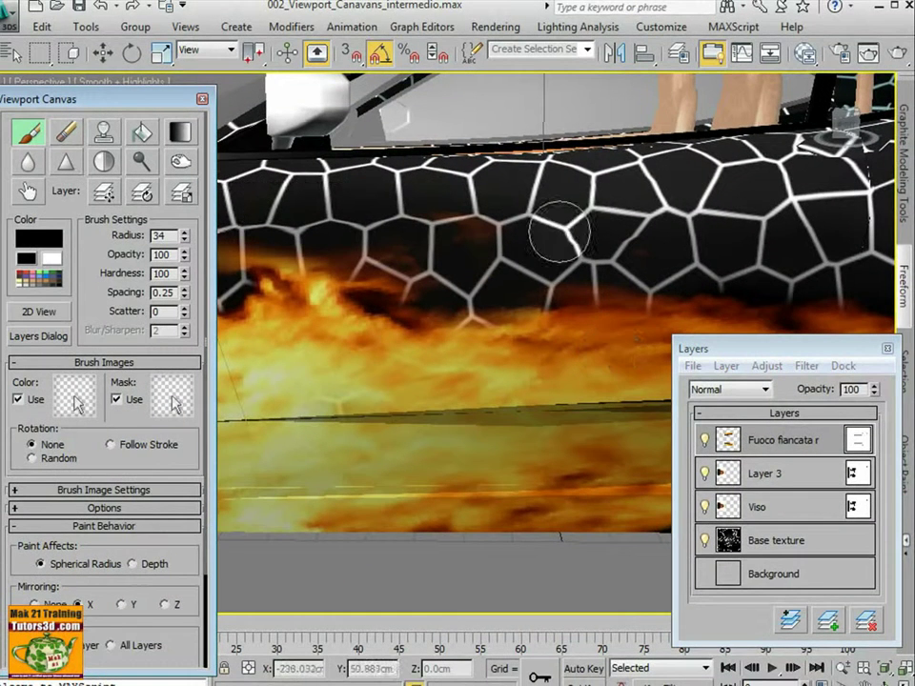